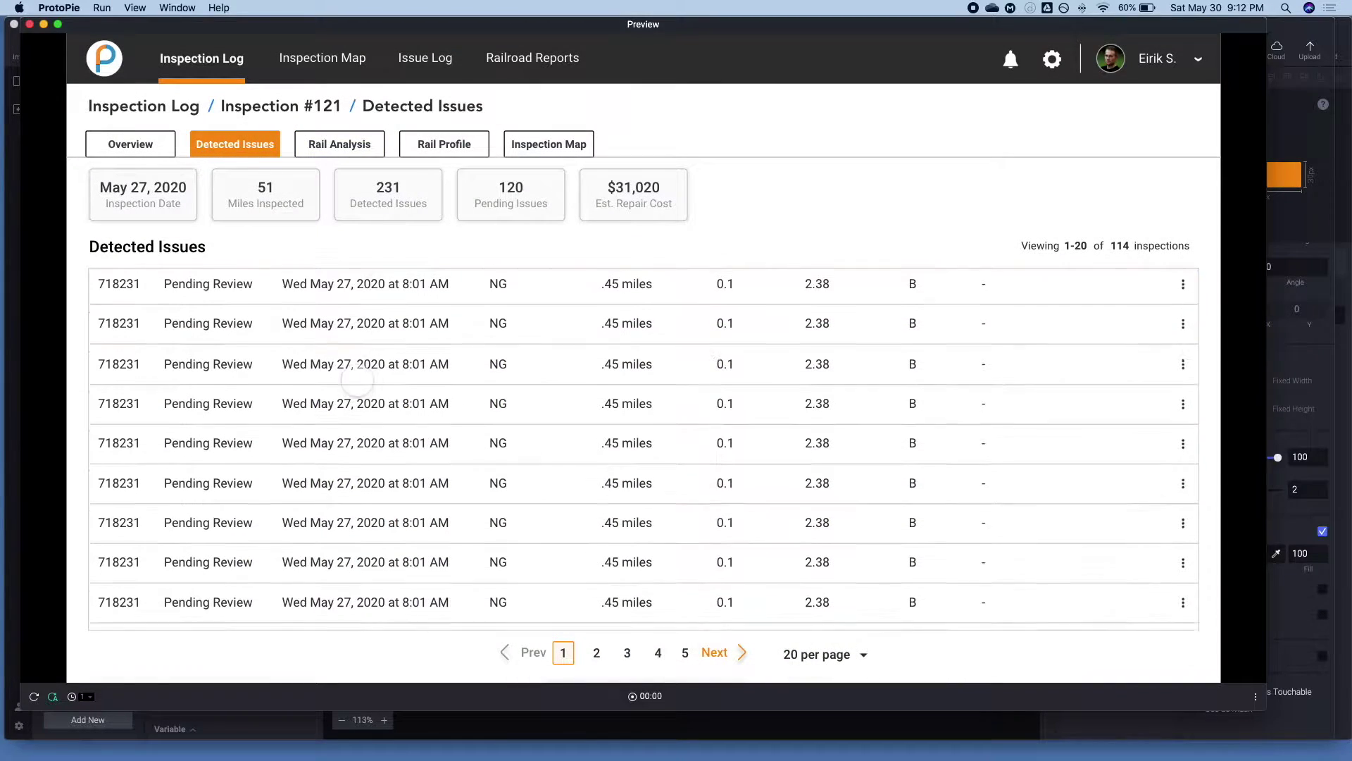
Test the prototype's tab navigation in the preview across Overview, Detected Issues, Rail Analysis, Rail Profile and Inspection Map.
{"action": "left_click", "coordinate": [338, 146]}
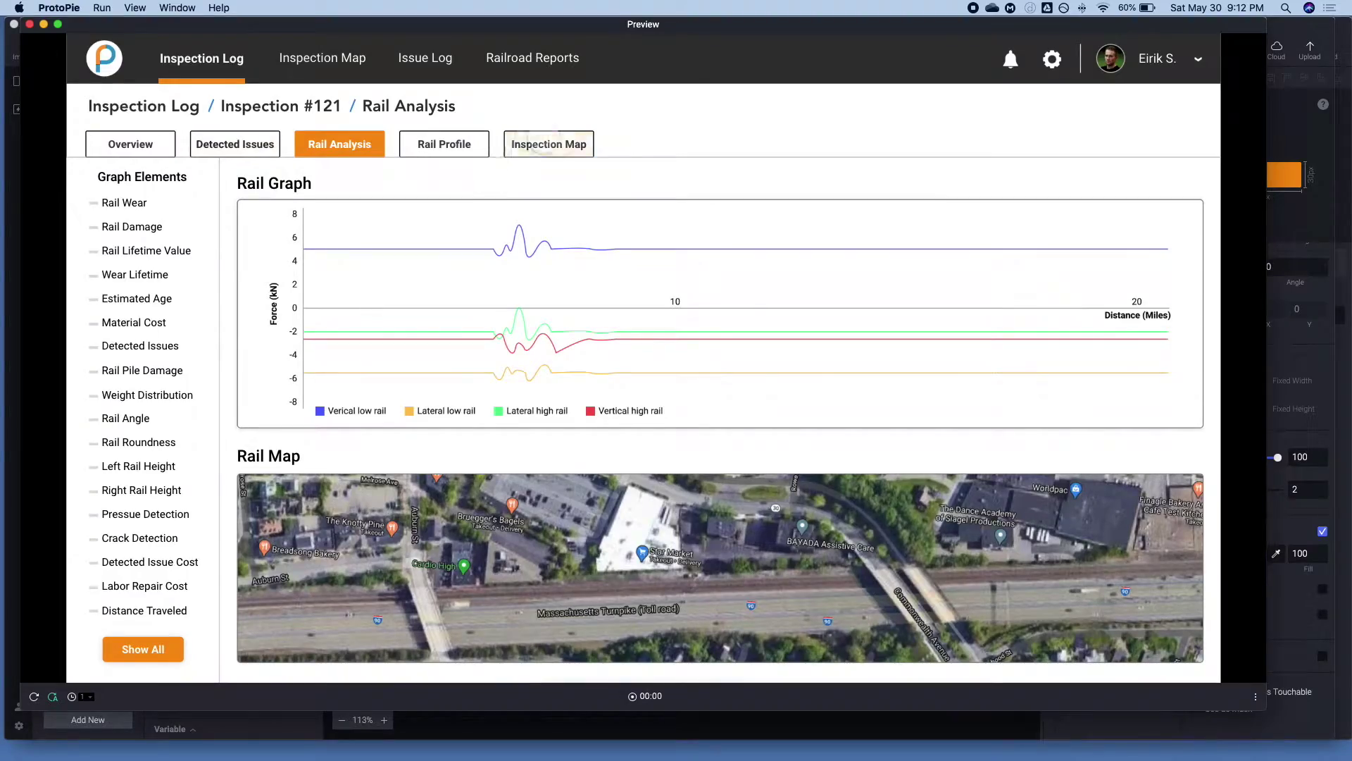
{"action": "left_click", "coordinate": [548, 144]}
{"action": "left_click", "coordinate": [236, 145]}
{"action": "left_click", "coordinate": [130, 144]}
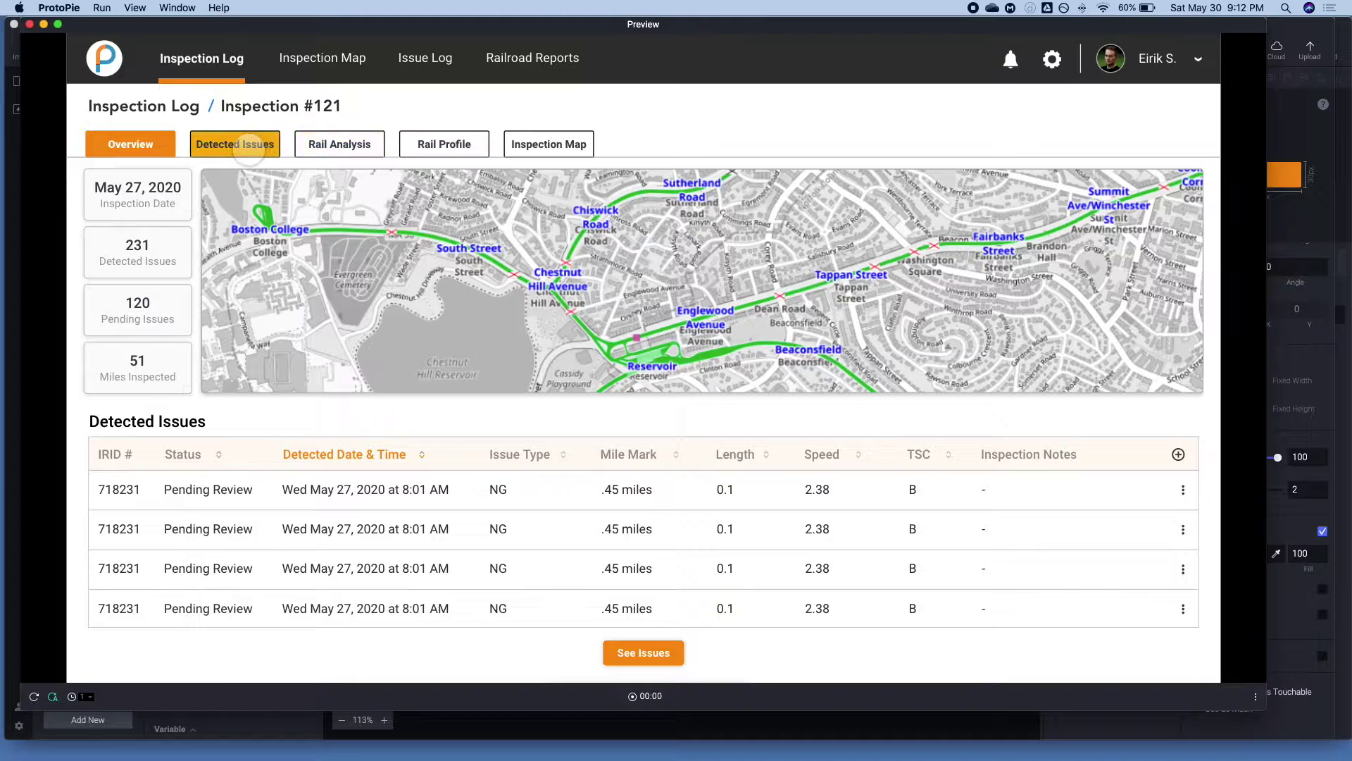
{"action": "left_click", "coordinate": [444, 143]}
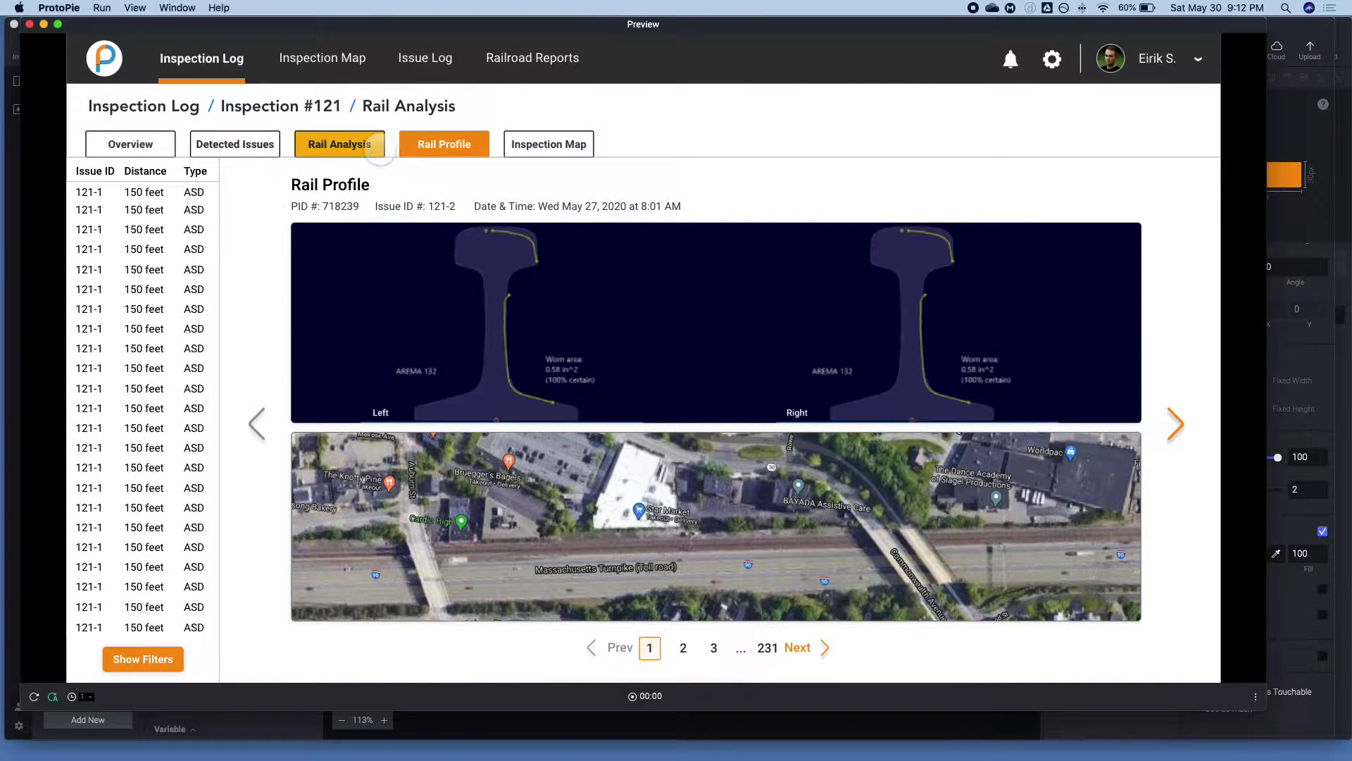
{"action": "left_click", "coordinate": [349, 148]}
{"action": "left_click", "coordinate": [214, 147]}
{"action": "left_click", "coordinate": [129, 145]}
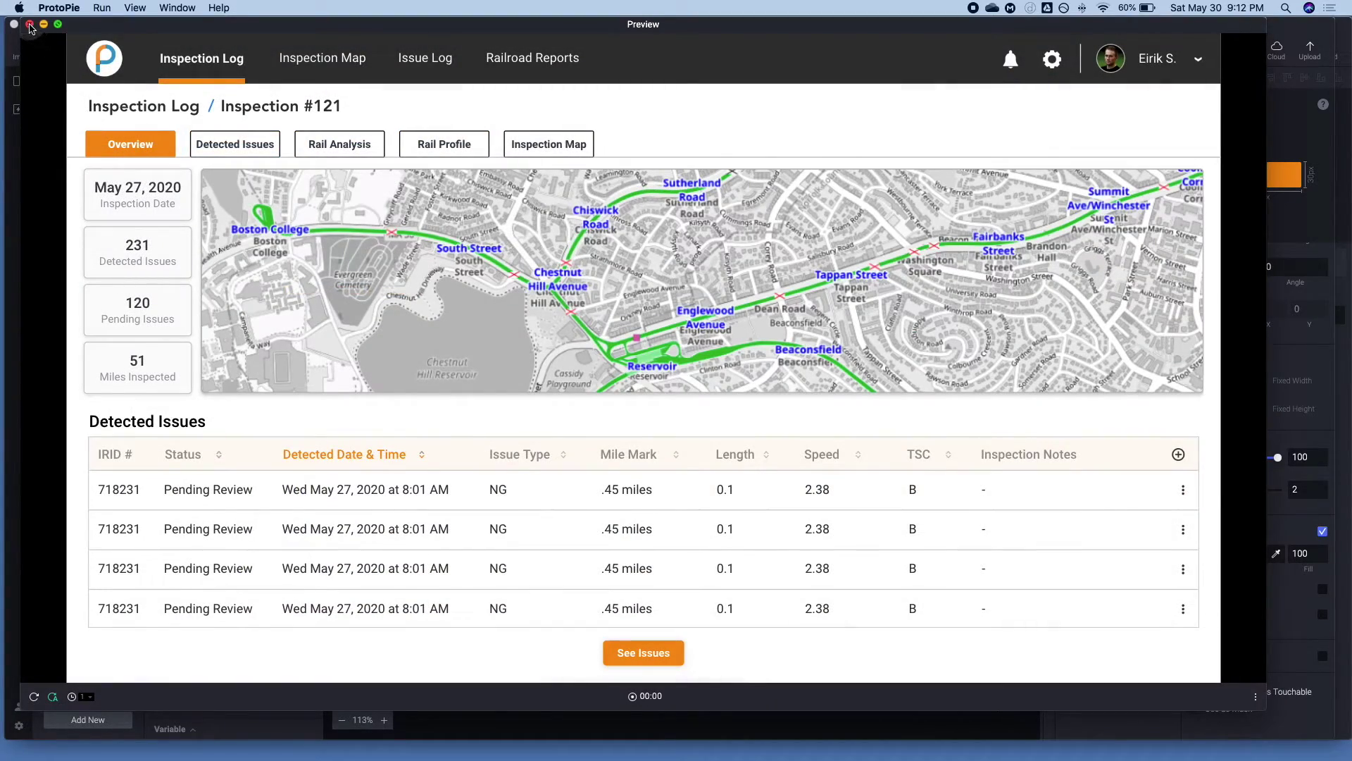
Close the preview and switch to the untitled ProtoPie project window containing the five tab scenes.
{"action": "left_click", "coordinate": [29, 24]}
{"action": "key", "text": "ctrl+Up"}
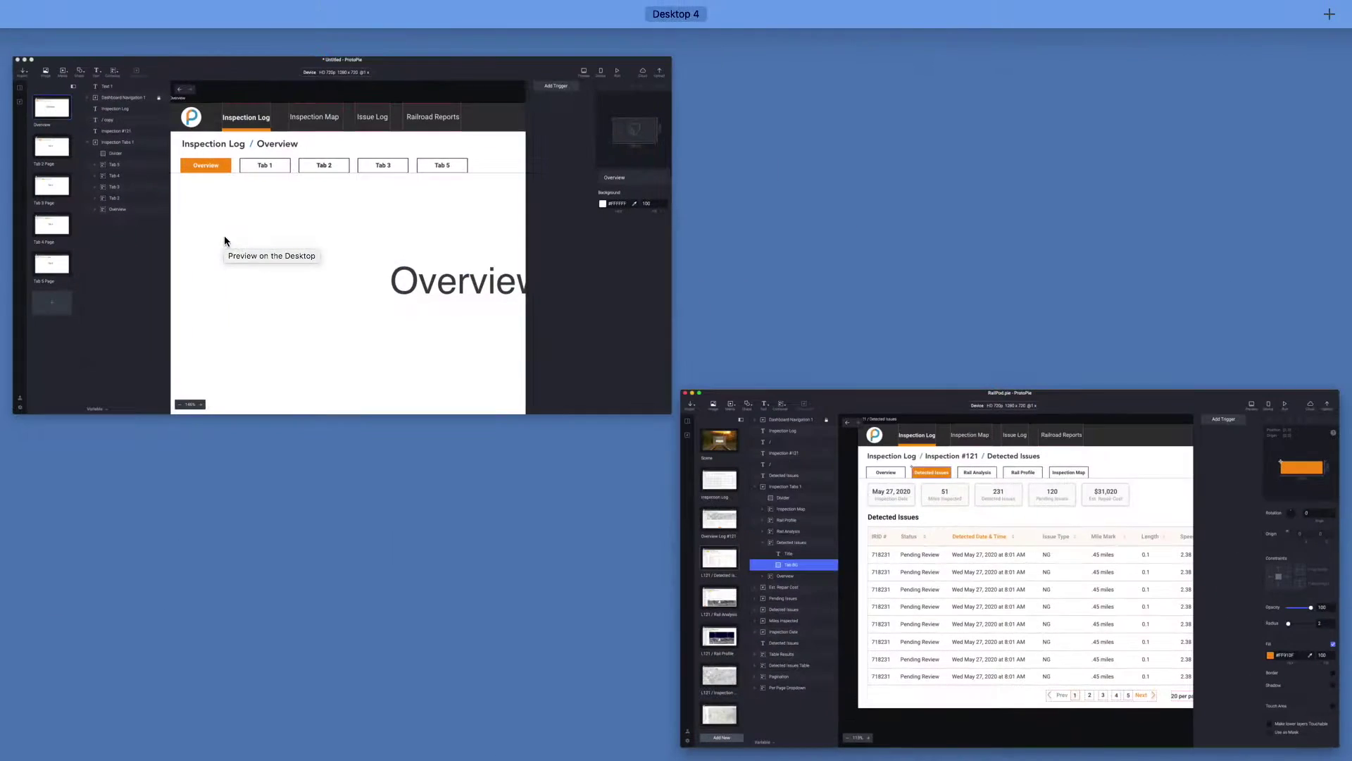
{"action": "left_click", "coordinate": [224, 238]}
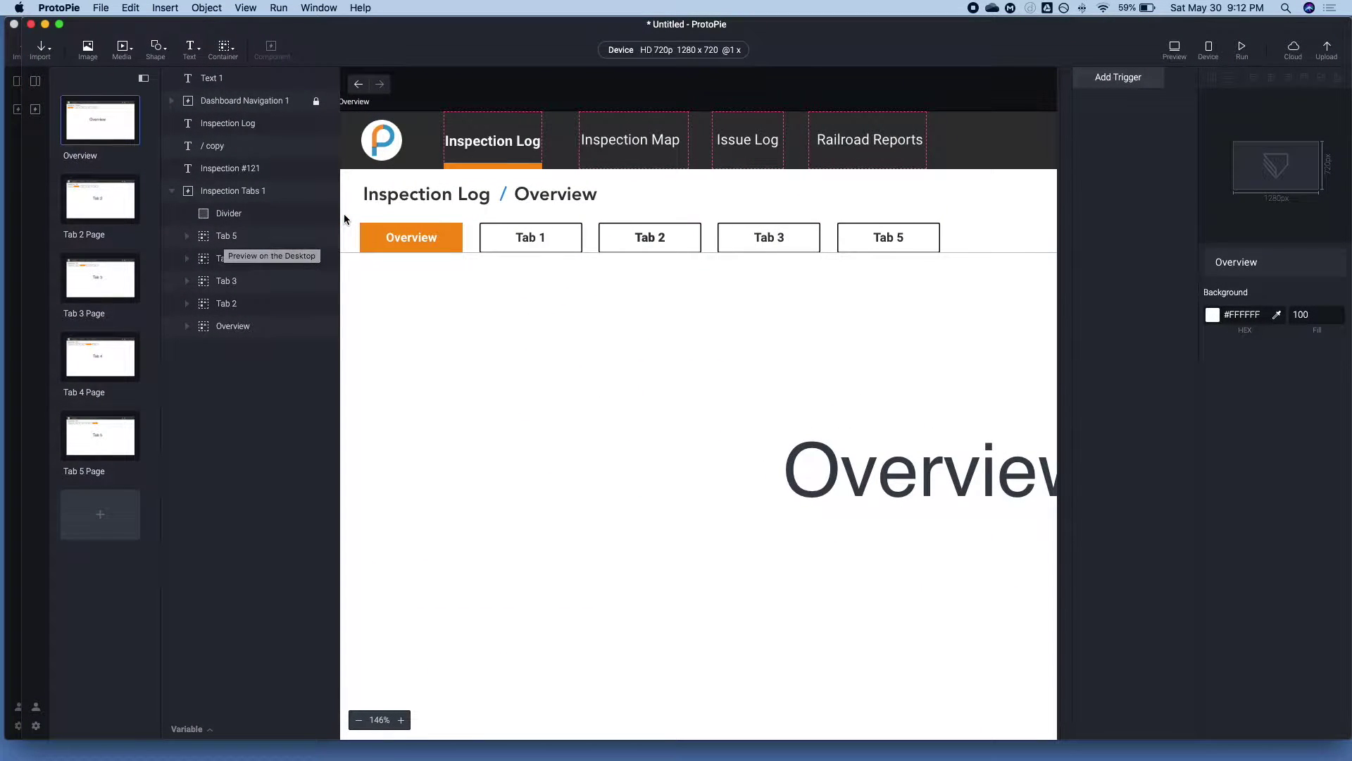
Look through the Tab 2 Page, Overview and Tab 5 Page scenes to compare their tab bars.
{"action": "left_click", "coordinate": [96, 205]}
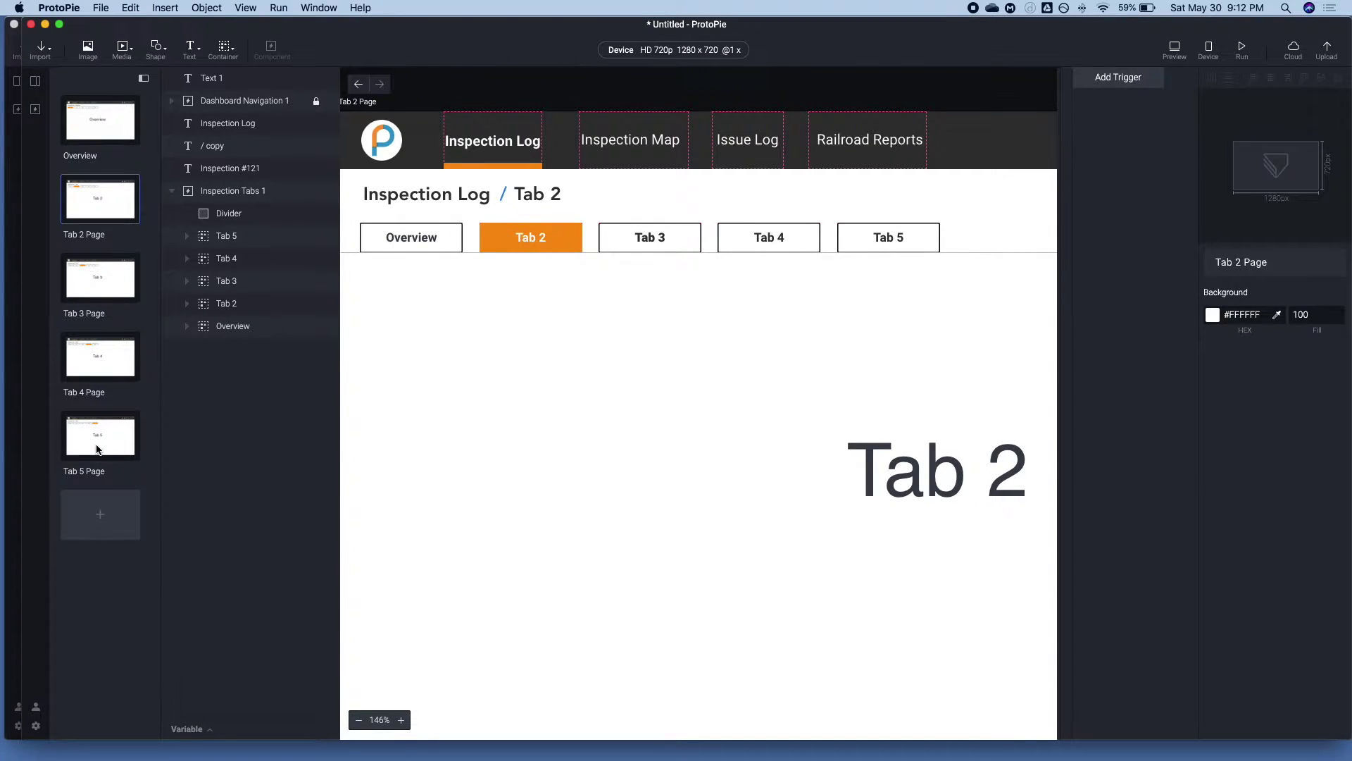
{"action": "left_click", "coordinate": [112, 117]}
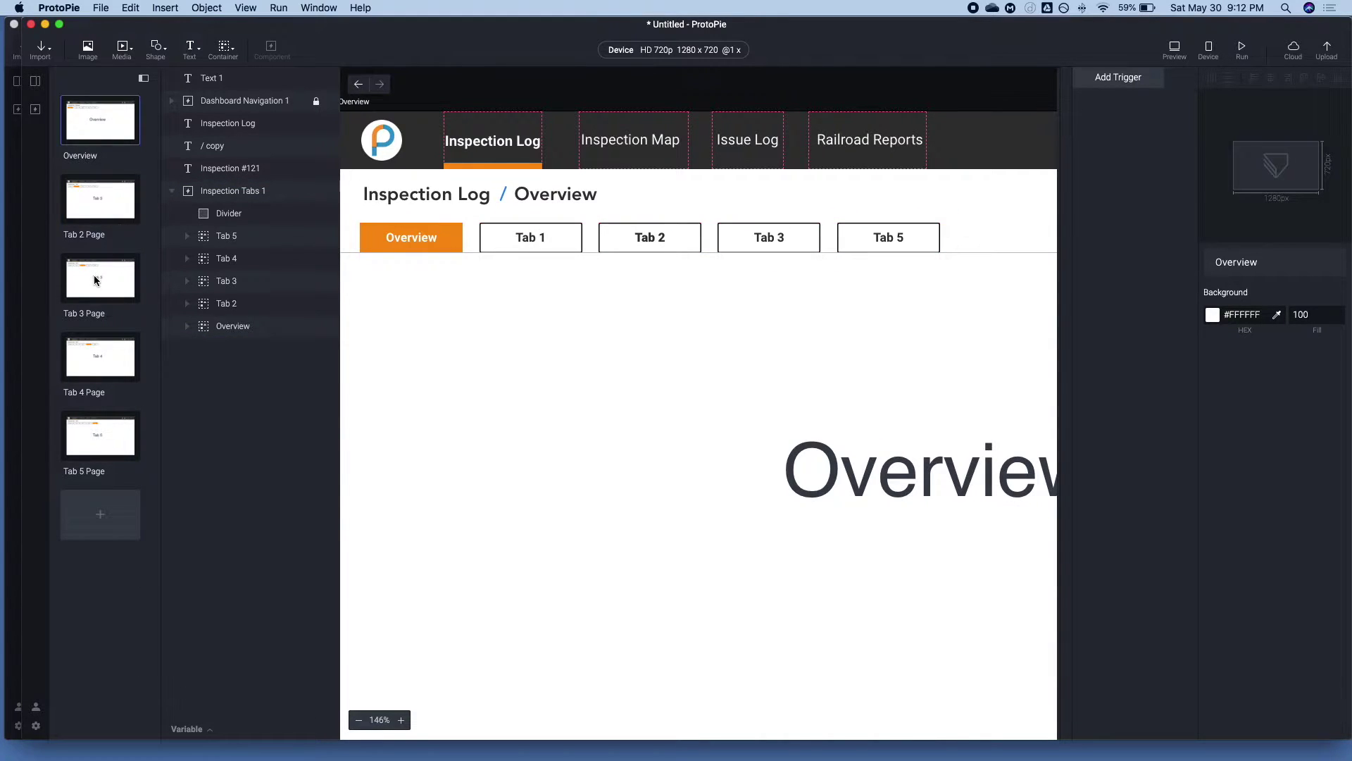
{"action": "left_click", "coordinate": [111, 432]}
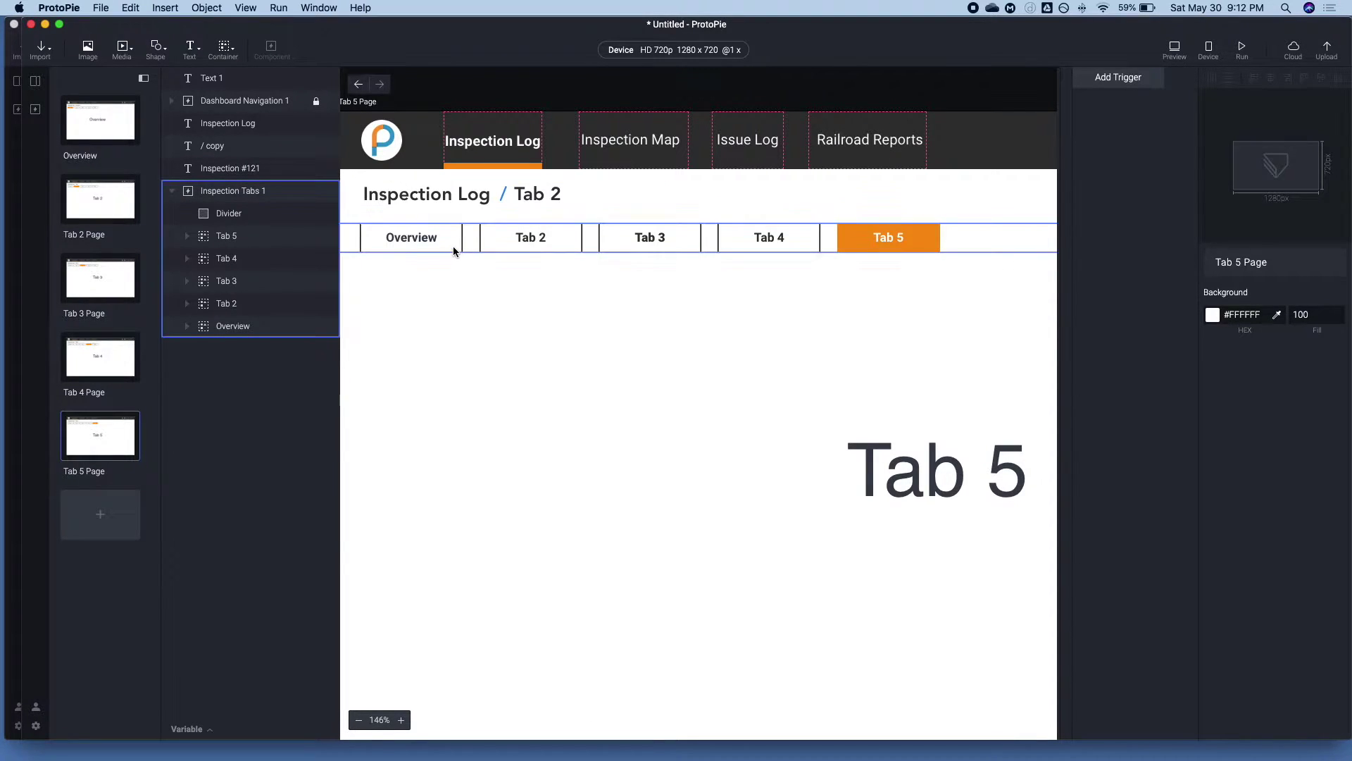
Inspect the orange Tab BG layer inside the Tab 5 container on the Tab 5 Page scene.
{"action": "left_click", "coordinate": [187, 236]}
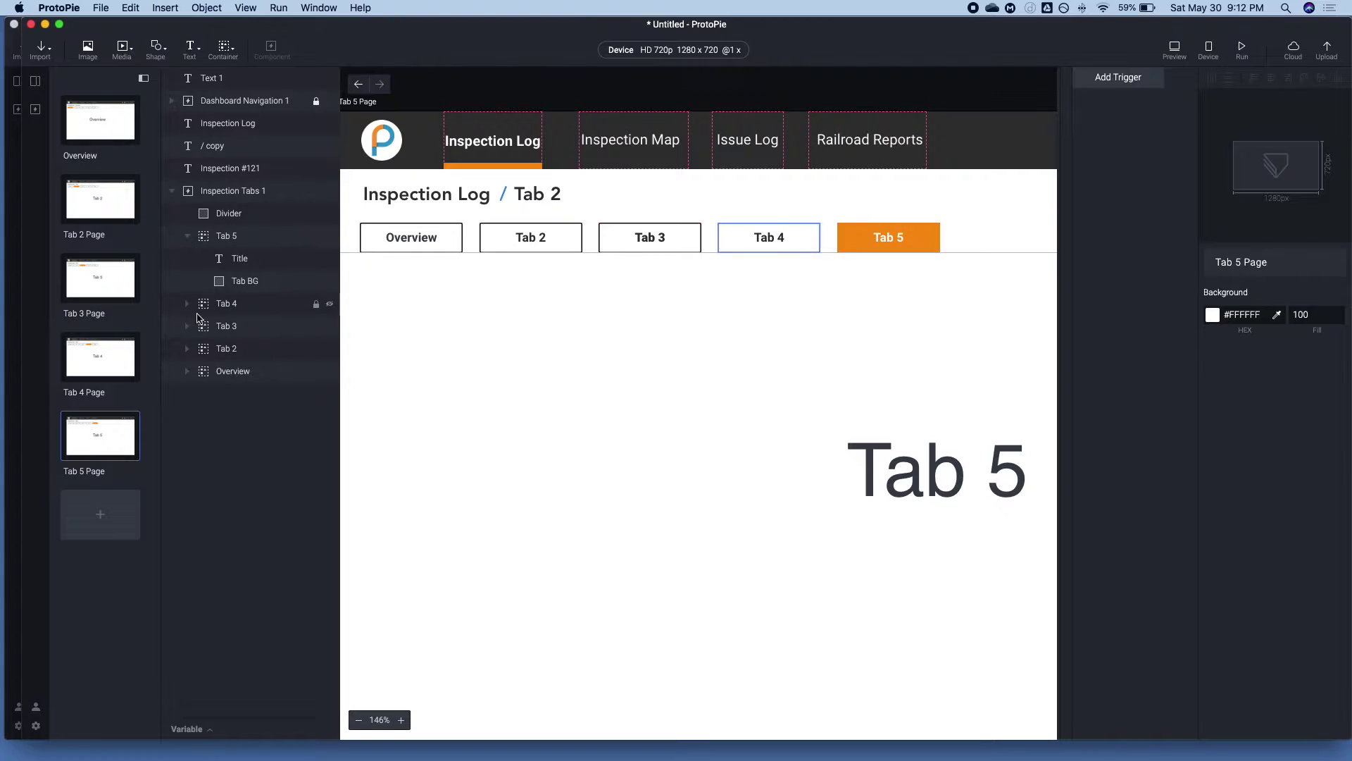
{"action": "left_click", "coordinate": [859, 231]}
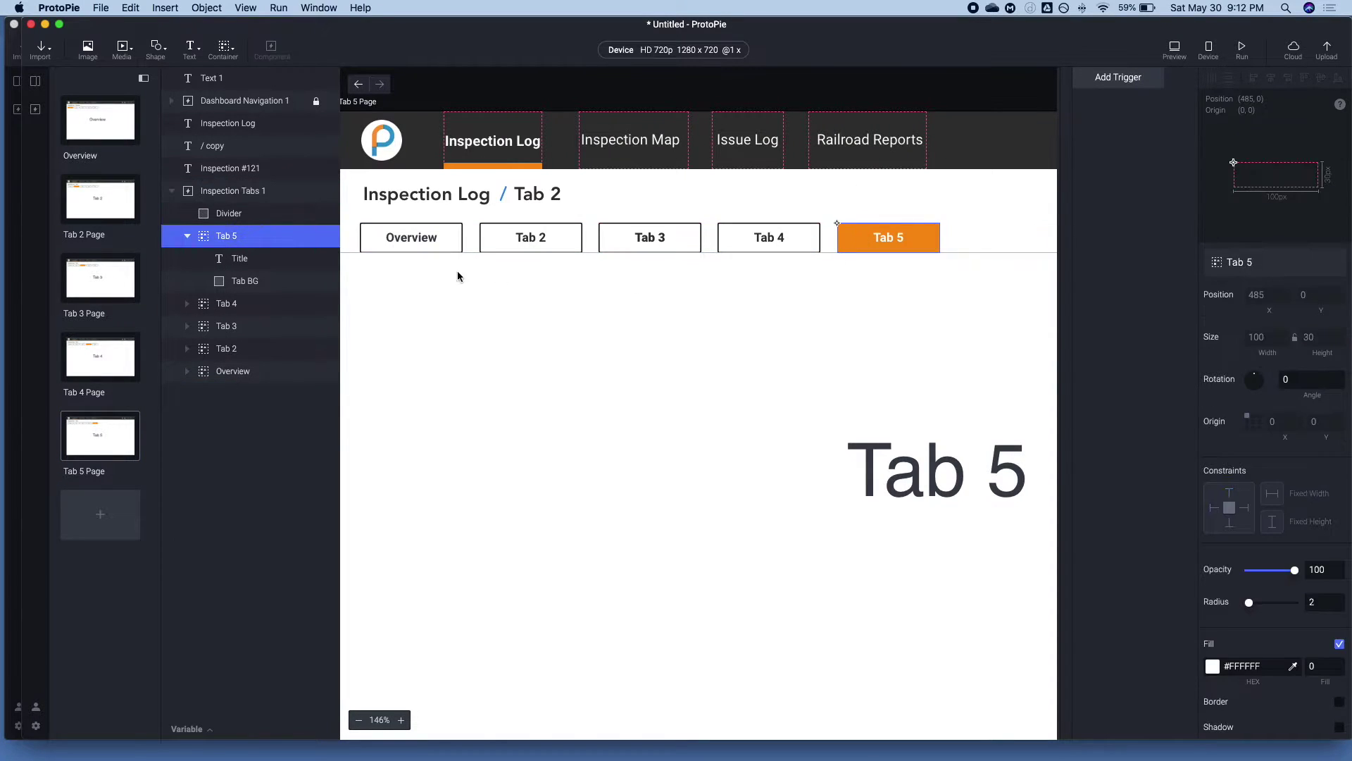
{"action": "left_click", "coordinate": [240, 281]}
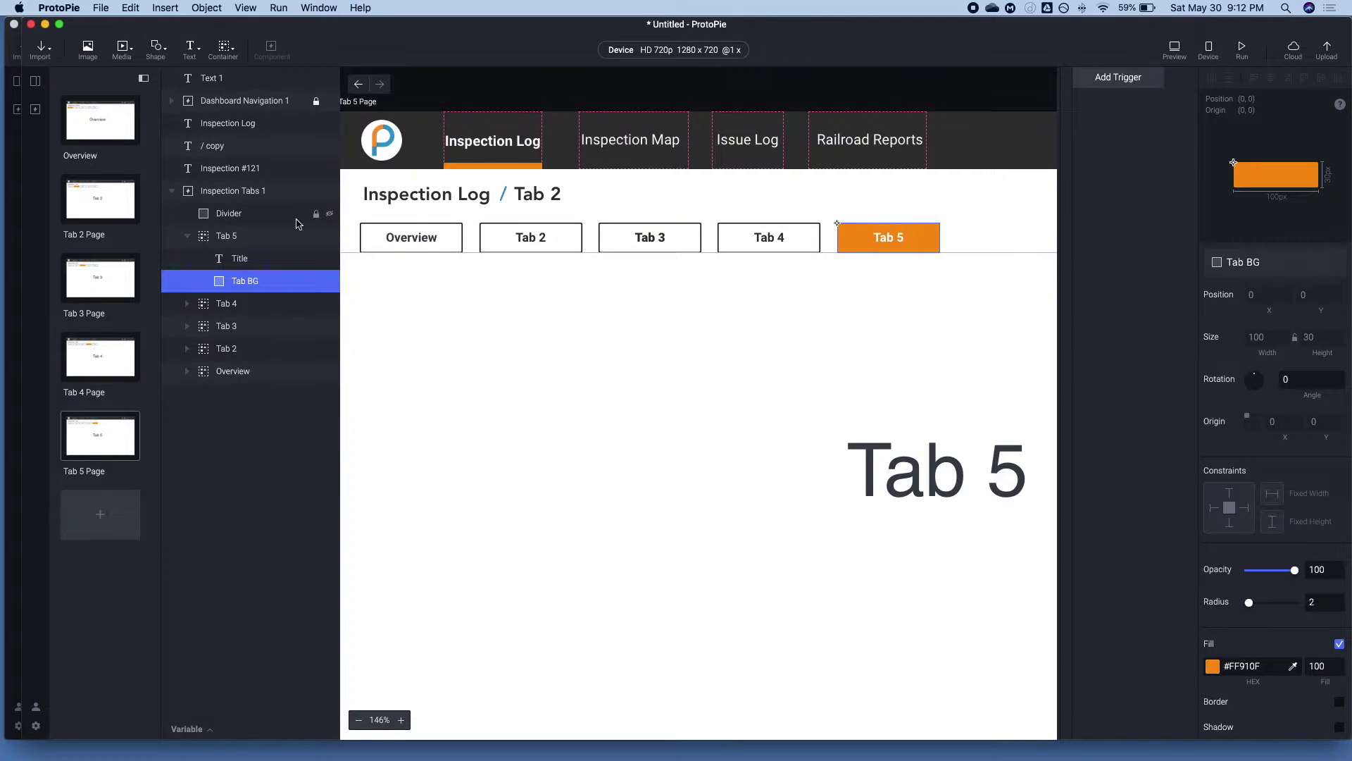
{"action": "scroll", "coordinate": [873, 234], "scroll_direction": "up", "scroll_amount": 10}
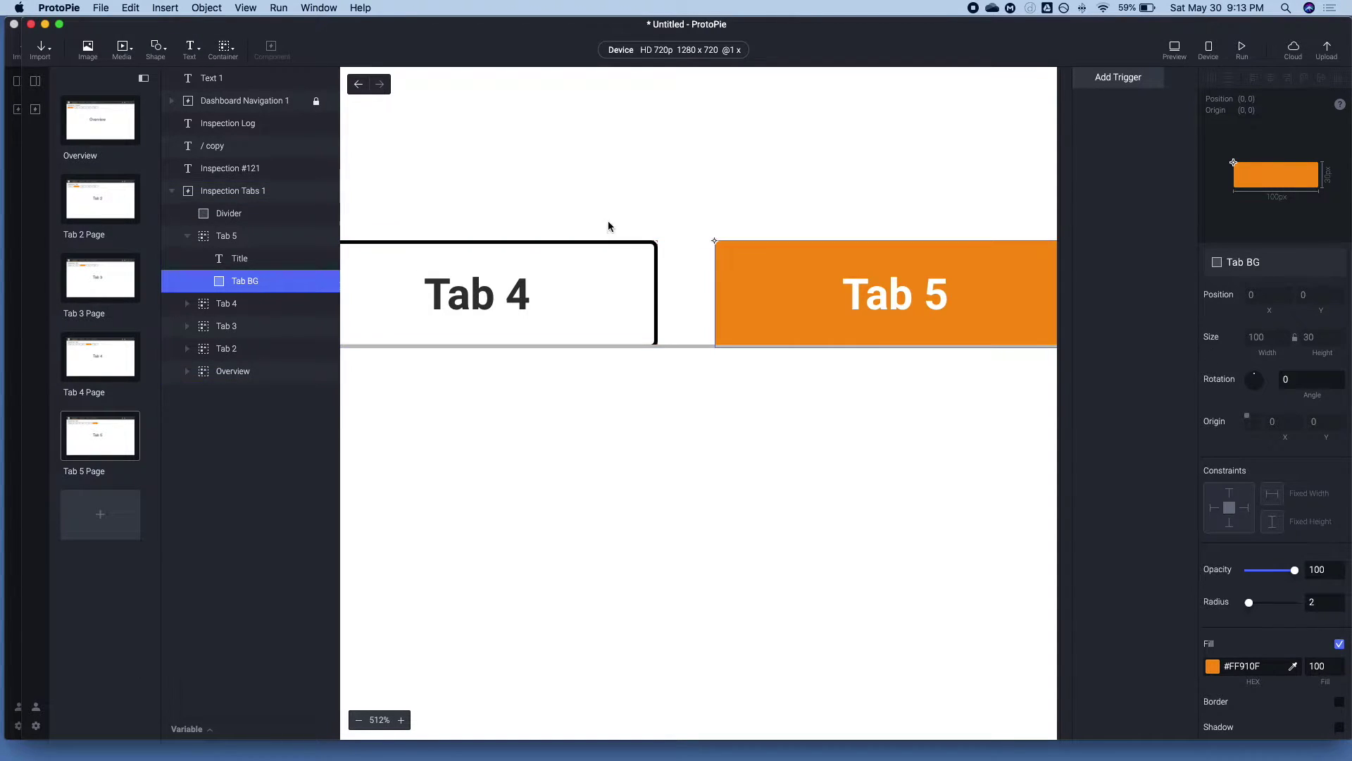
Open the master component of Inspection Tabs 1 and view its default tab styling.
{"action": "left_click", "coordinate": [282, 191]}
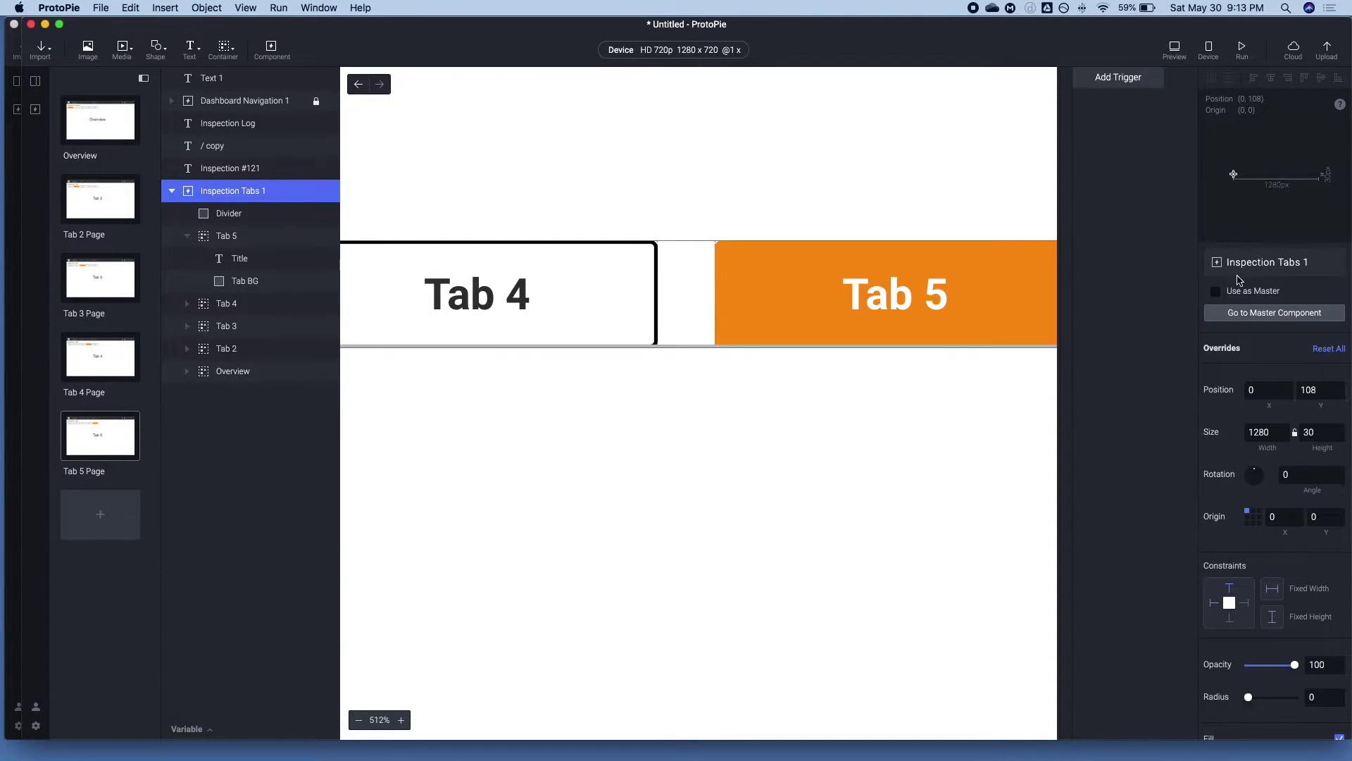
{"action": "left_click", "coordinate": [1254, 312]}
{"action": "scroll", "coordinate": [921, 295], "scroll_direction": "down", "scroll_amount": 10}
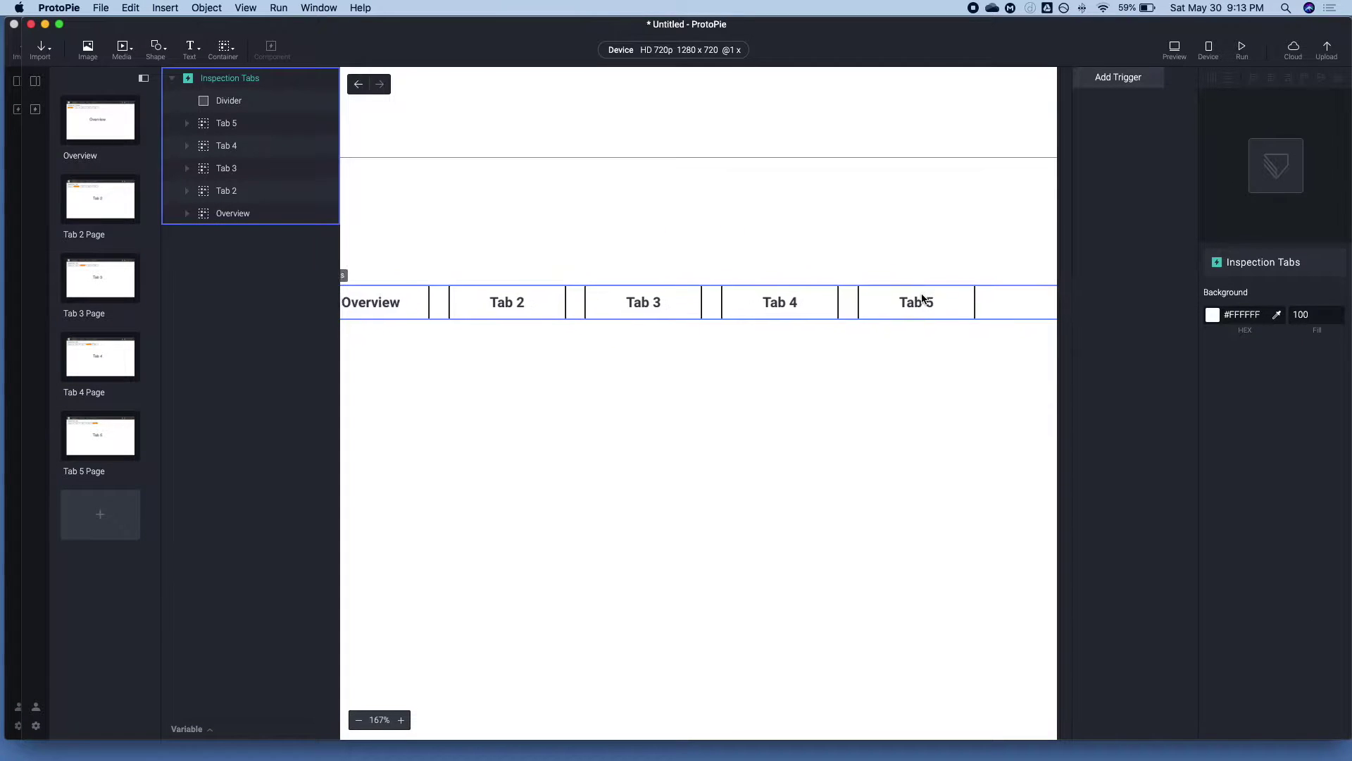
{"action": "scroll", "coordinate": [921, 296], "scroll_direction": "down", "scroll_amount": 2}
{"action": "left_click", "coordinate": [486, 351]}
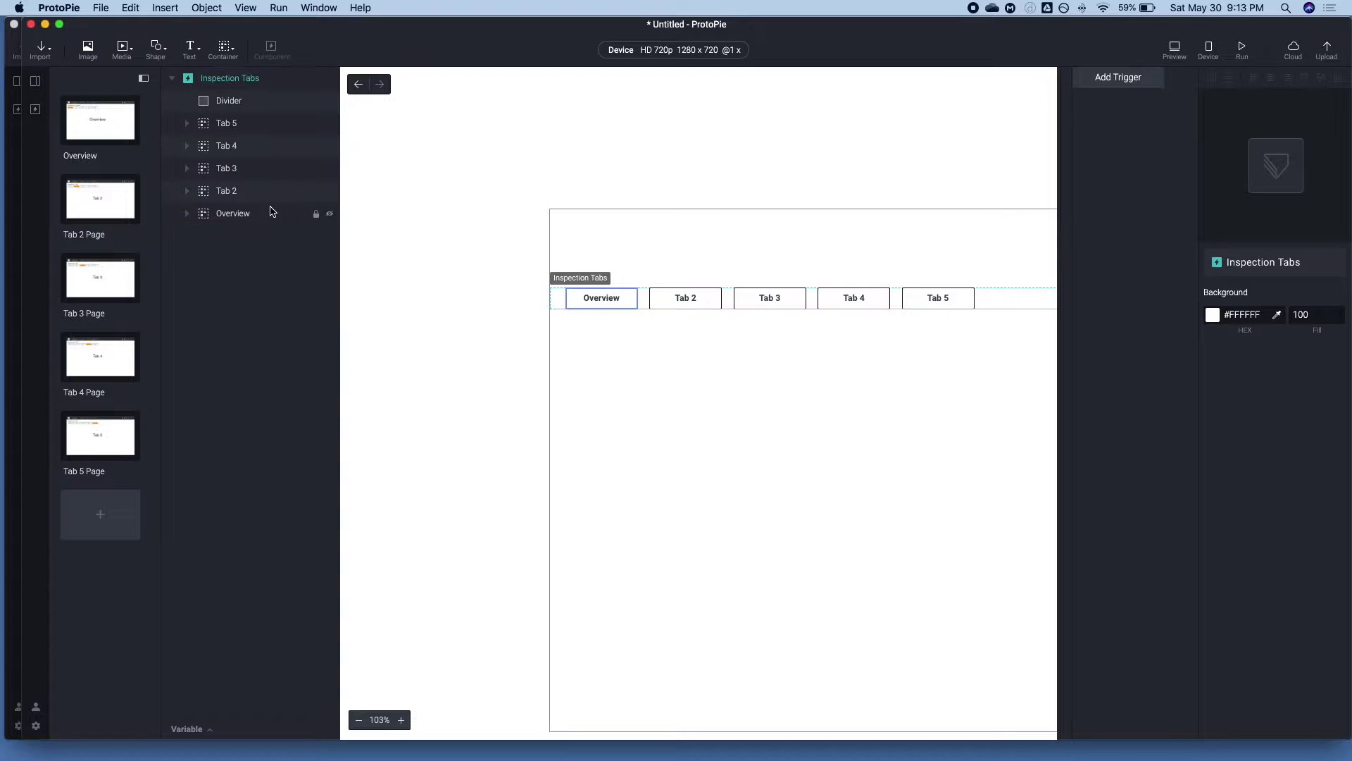
Go back through the scenes from Tab 5 Page to Overview, examining each active tab and the Overview scene's second tab.
{"action": "left_click", "coordinate": [70, 428]}
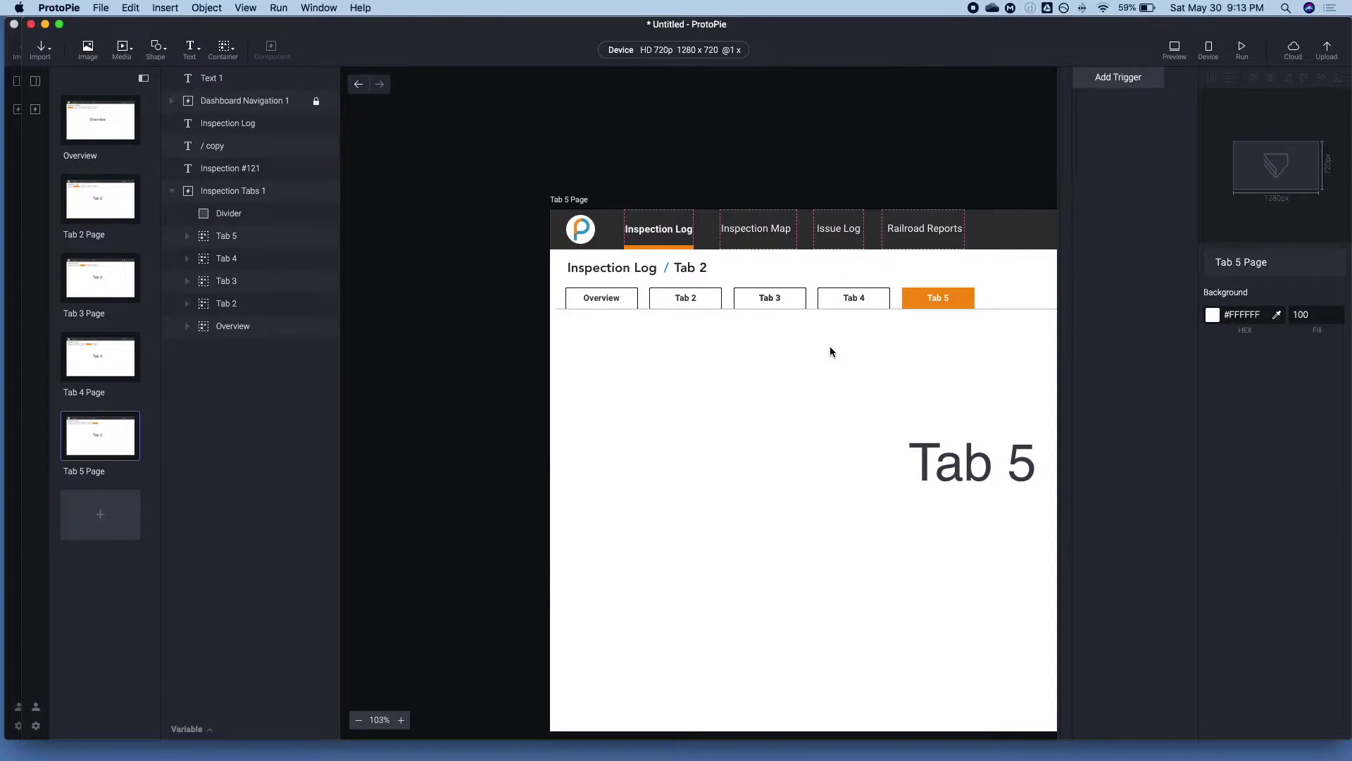
{"action": "scroll", "coordinate": [830, 349], "scroll_direction": "up", "scroll_amount": 5}
{"action": "scroll", "coordinate": [830, 345], "scroll_direction": "right", "scroll_amount": 2}
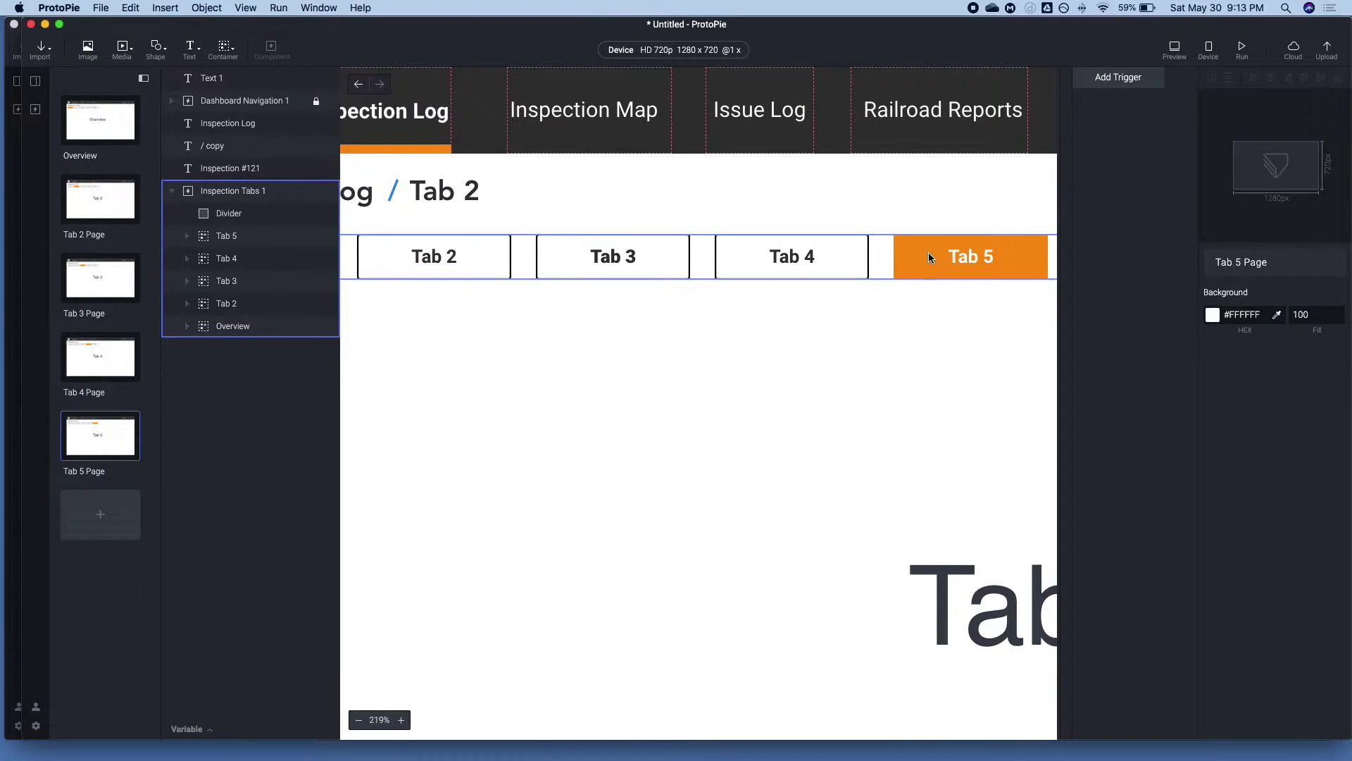
{"action": "left_click", "coordinate": [119, 341]}
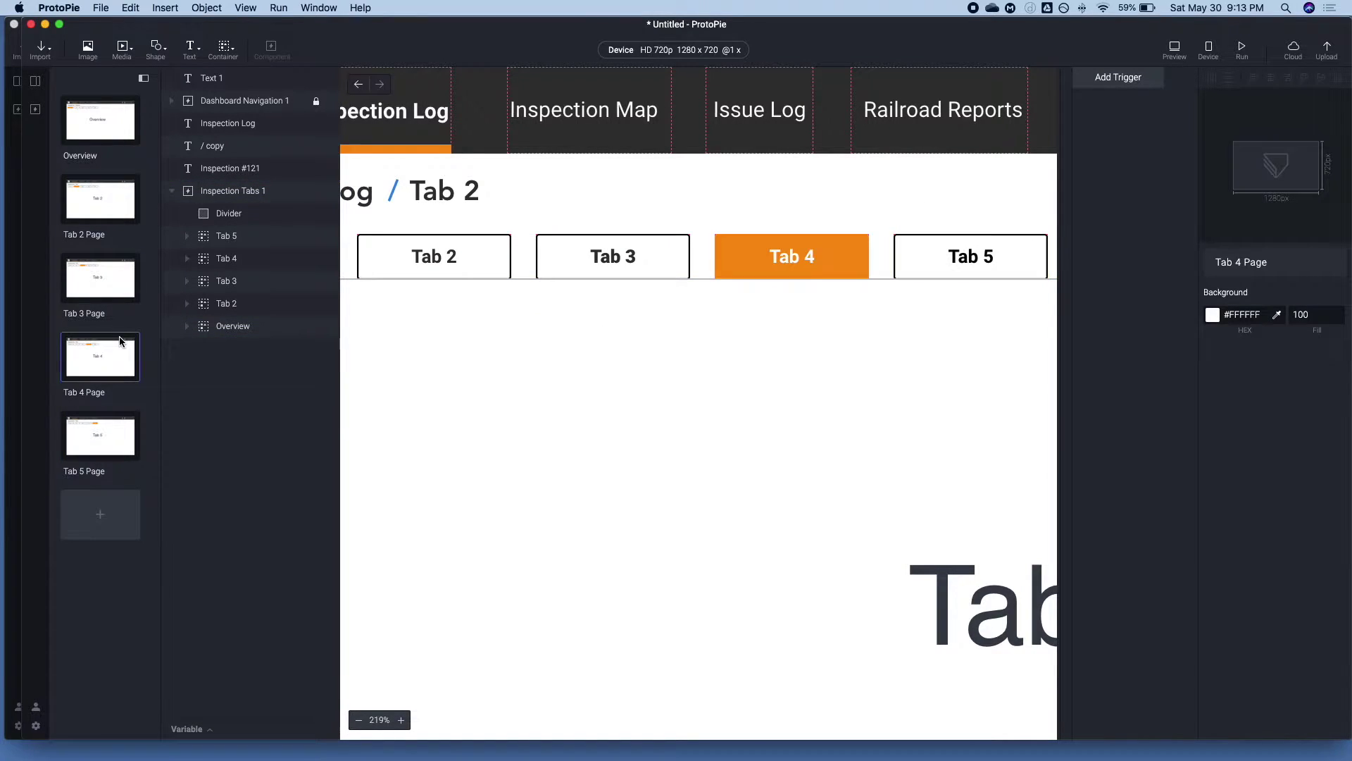
{"action": "left_click", "coordinate": [111, 263]}
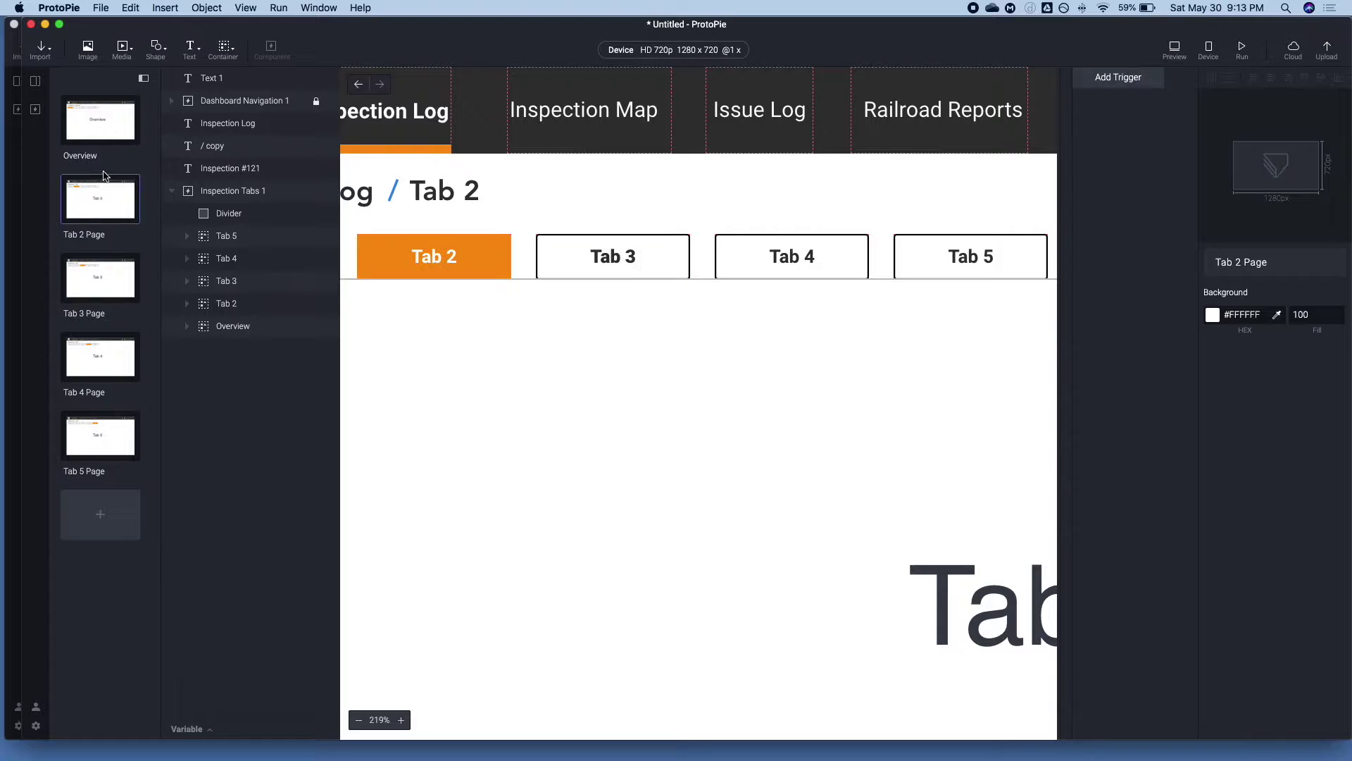
{"action": "left_click", "coordinate": [102, 143]}
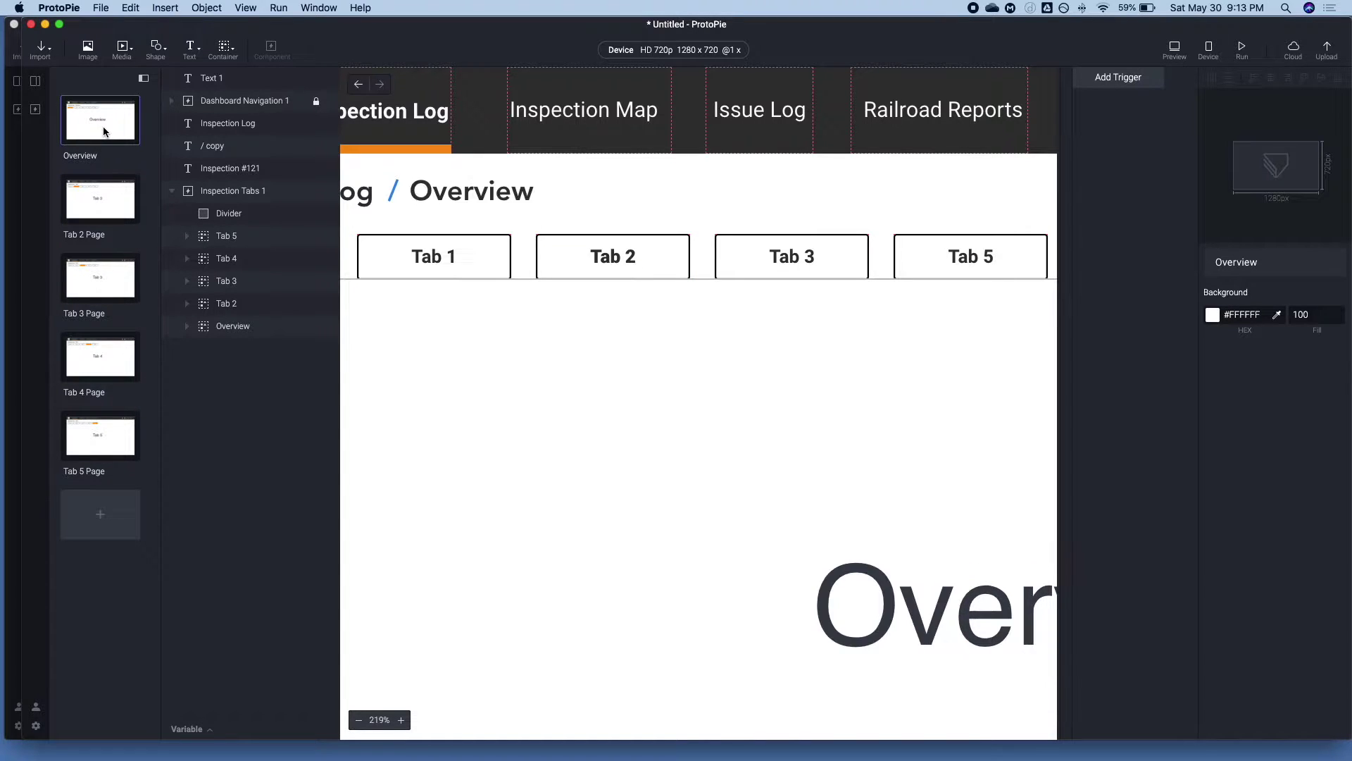
{"action": "scroll", "coordinate": [438, 298], "scroll_direction": "left", "scroll_amount": 5}
{"action": "scroll", "coordinate": [438, 299], "scroll_direction": "down", "scroll_amount": 3}
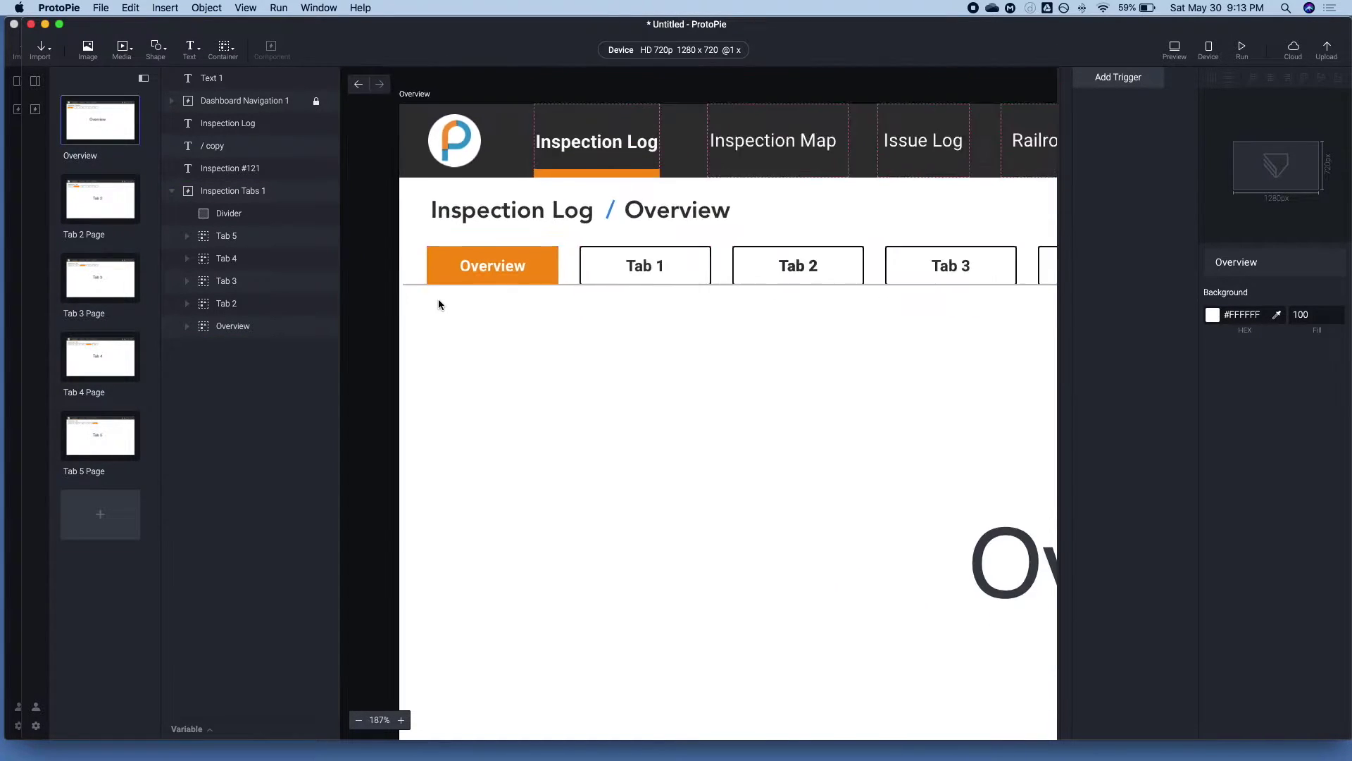
{"action": "left_click", "coordinate": [513, 268]}
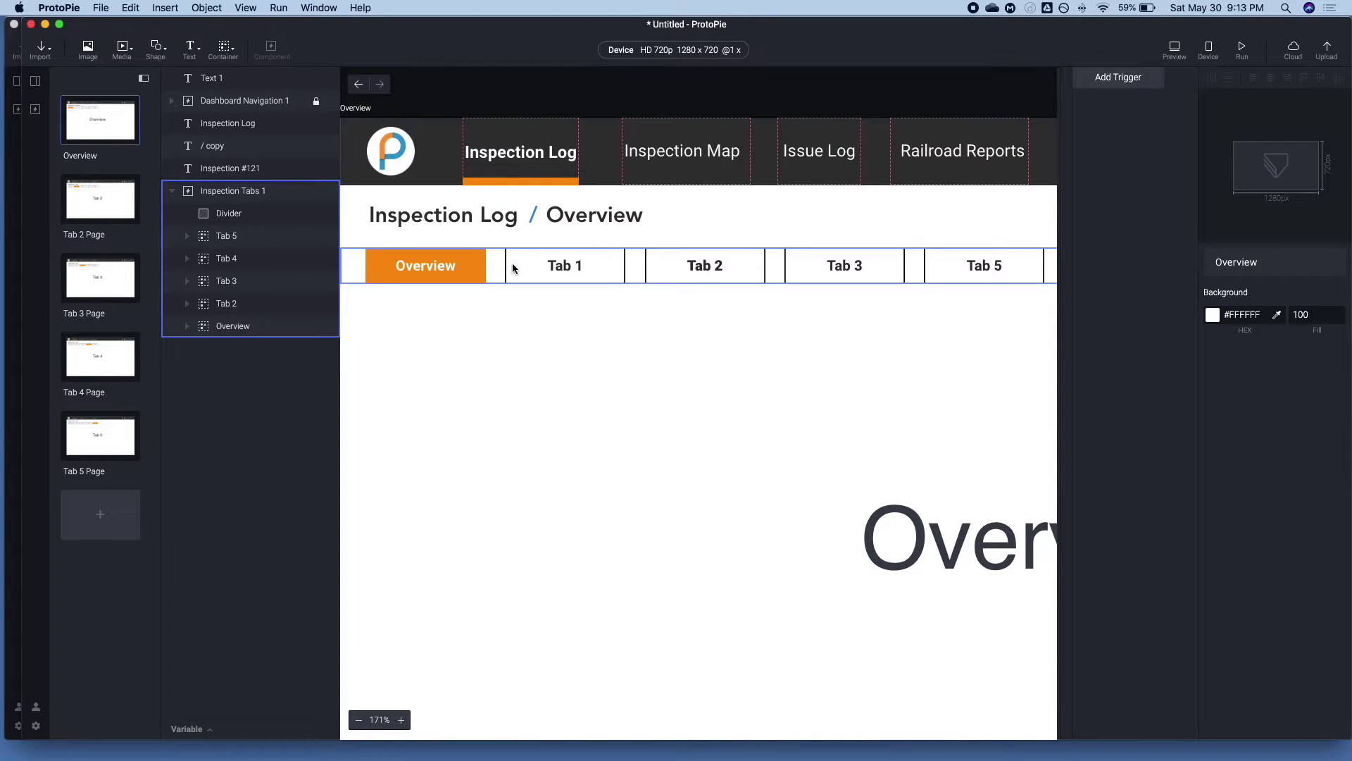
{"action": "left_click", "coordinate": [582, 265]}
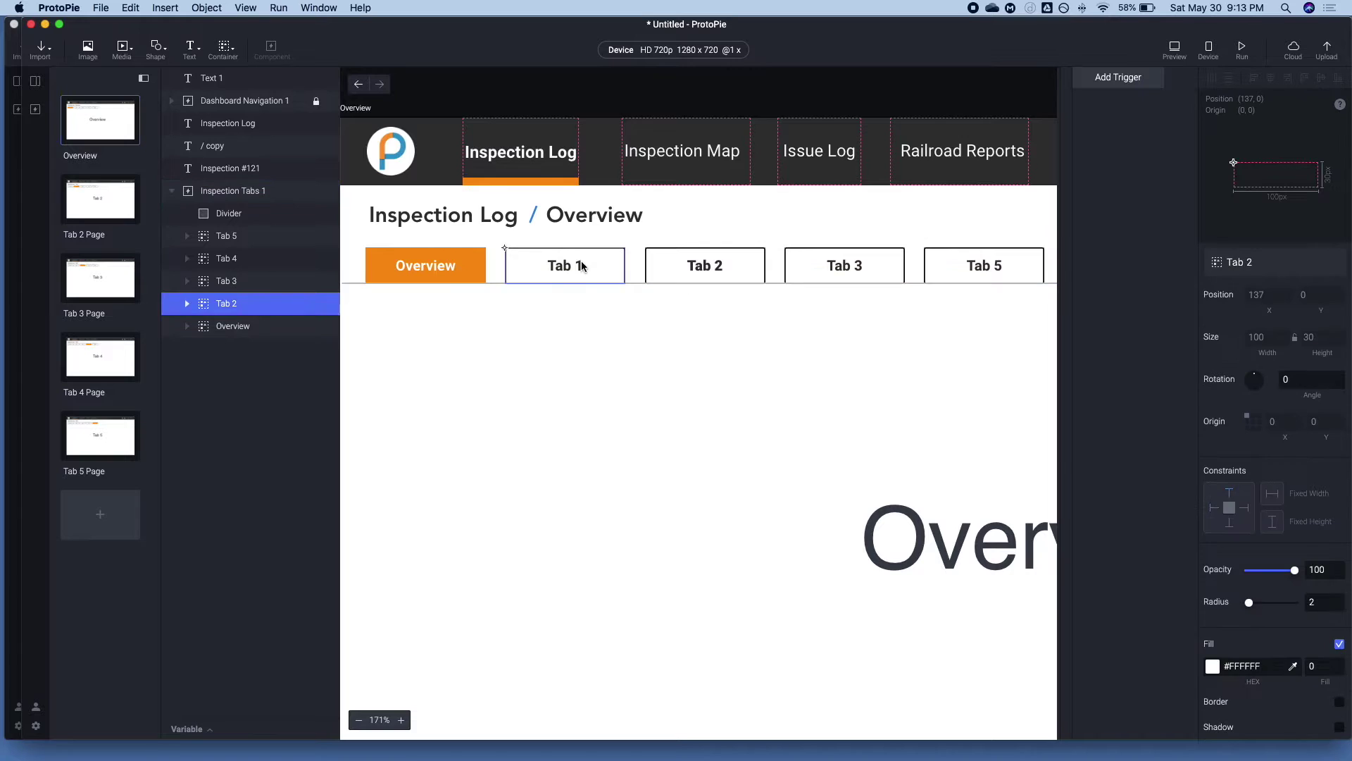
Open the Inspection Tabs master component from the Overview scene and select its Overview tab container.
{"action": "left_click", "coordinate": [263, 197]}
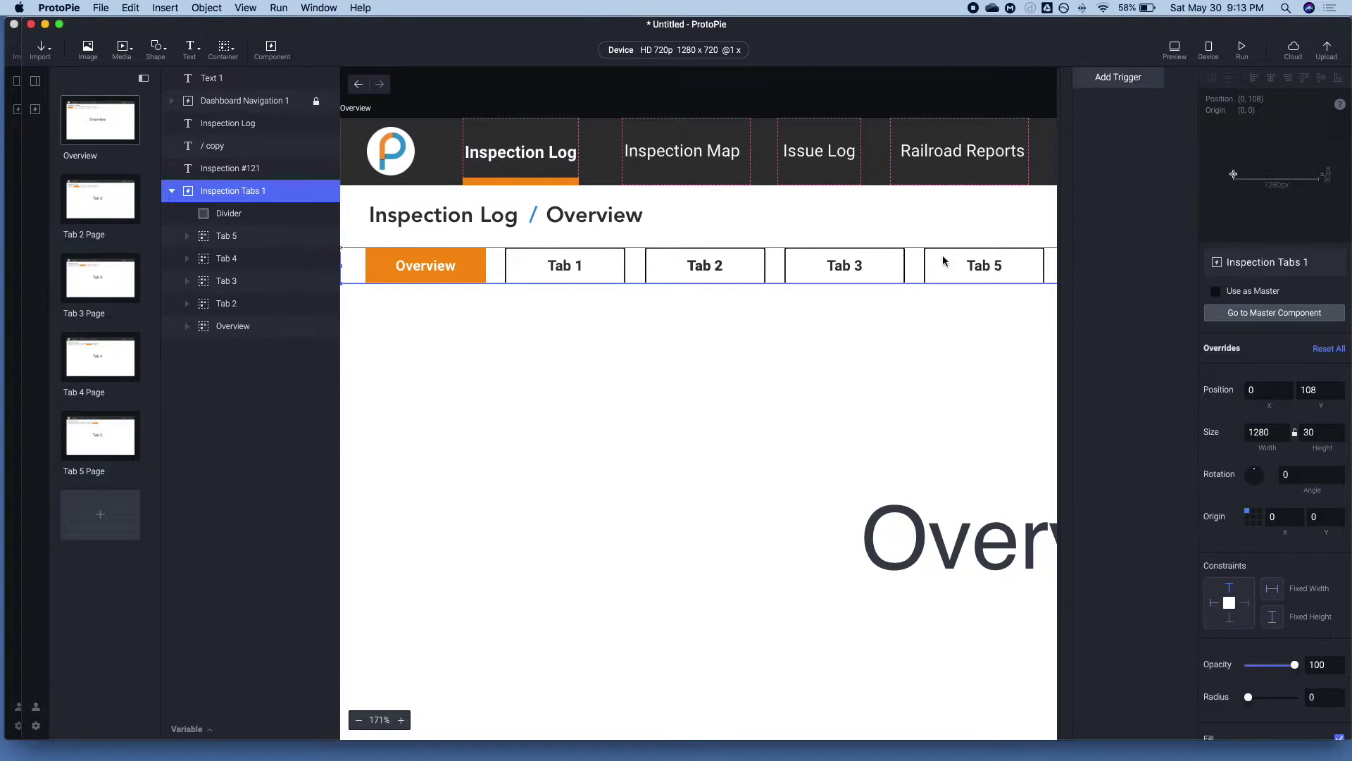
{"action": "left_click", "coordinate": [1238, 312]}
{"action": "double_click", "coordinate": [426, 268]}
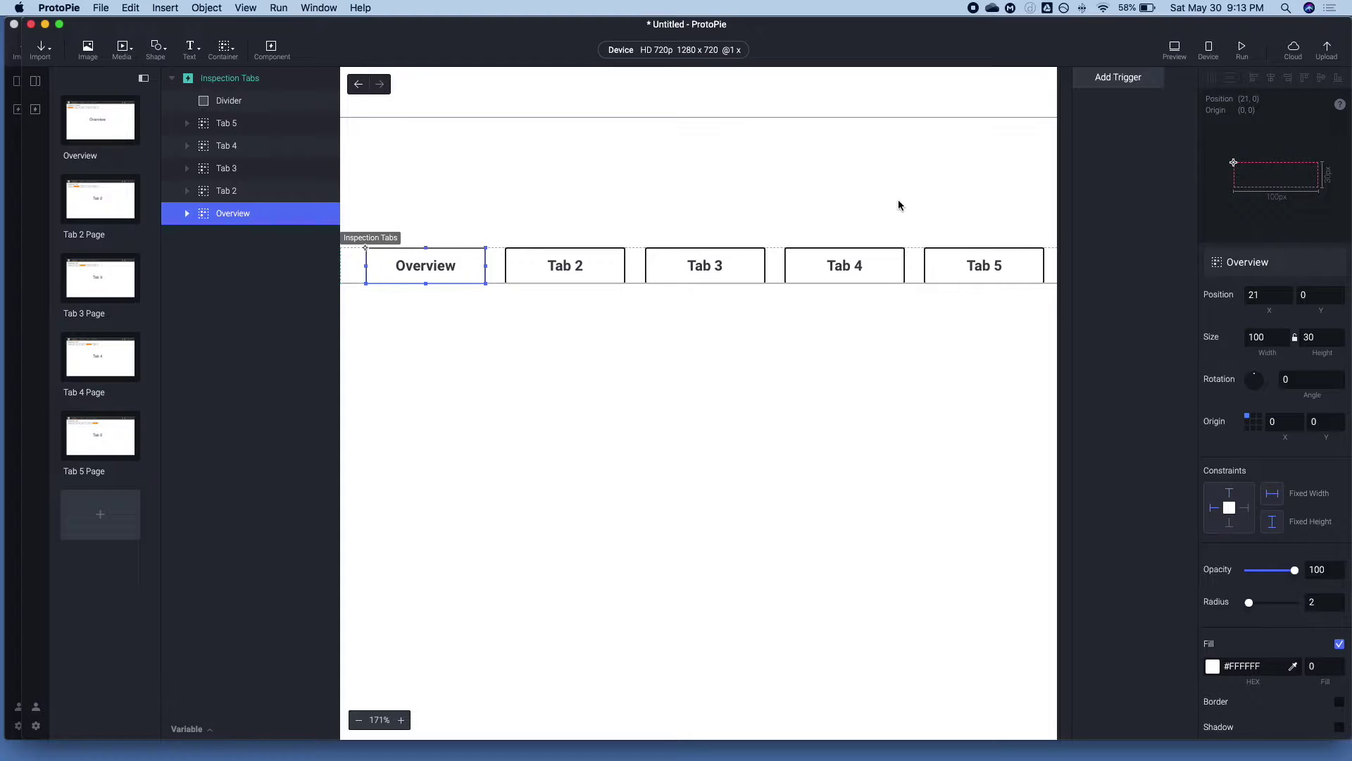
Add Tap, Mouse Over and Mouse Out triggers to the Overview tab in the master component.
{"action": "left_click", "coordinate": [1097, 79]}
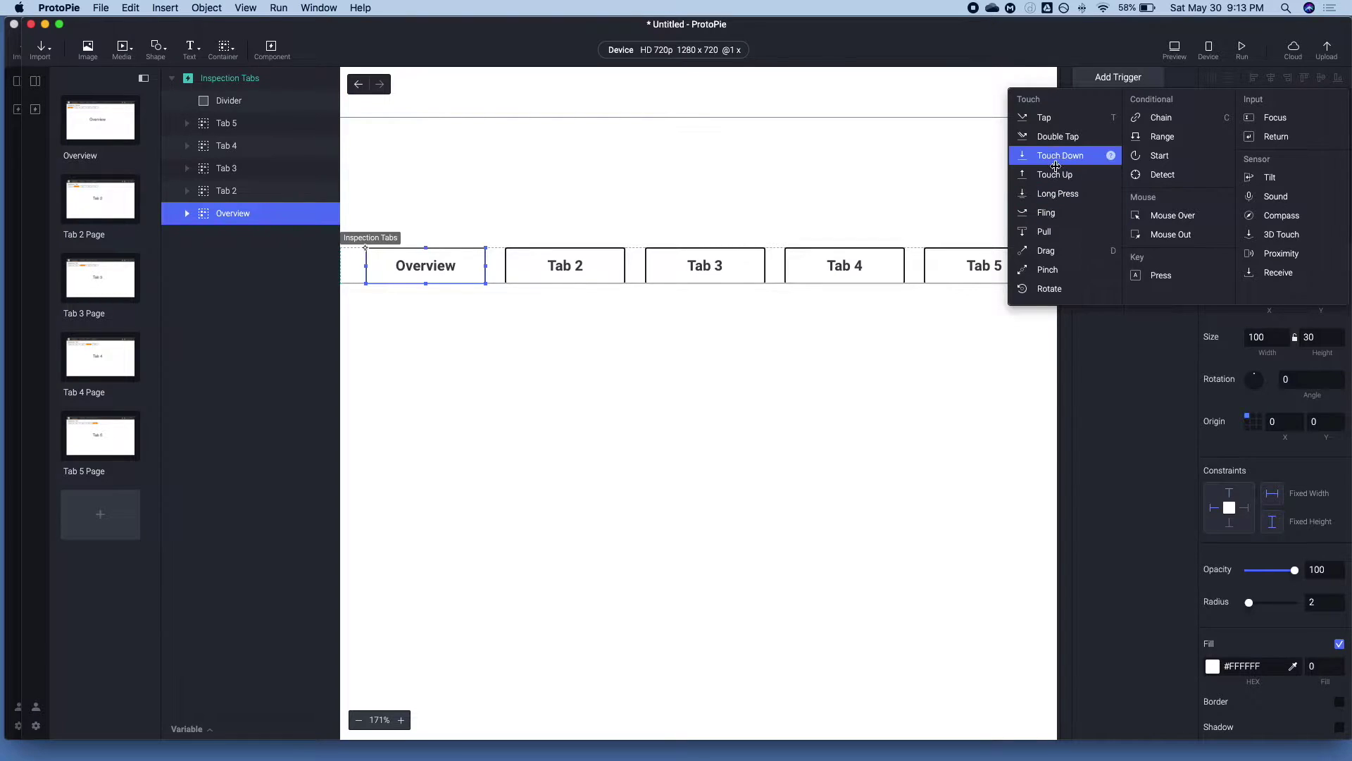
{"action": "key", "text": "Escape"}
{"action": "left_click", "coordinate": [1117, 79]}
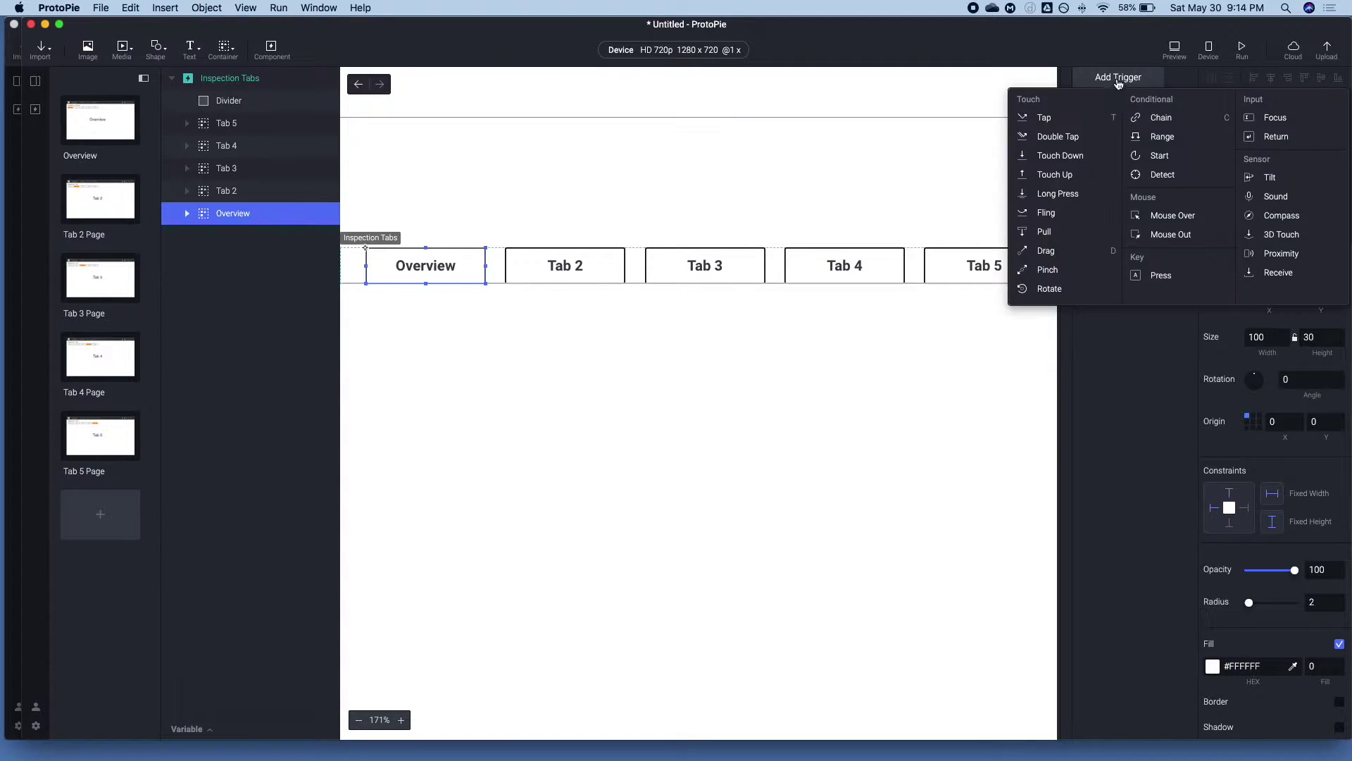
{"action": "left_click", "coordinate": [1050, 119]}
{"action": "left_click", "coordinate": [1118, 121]}
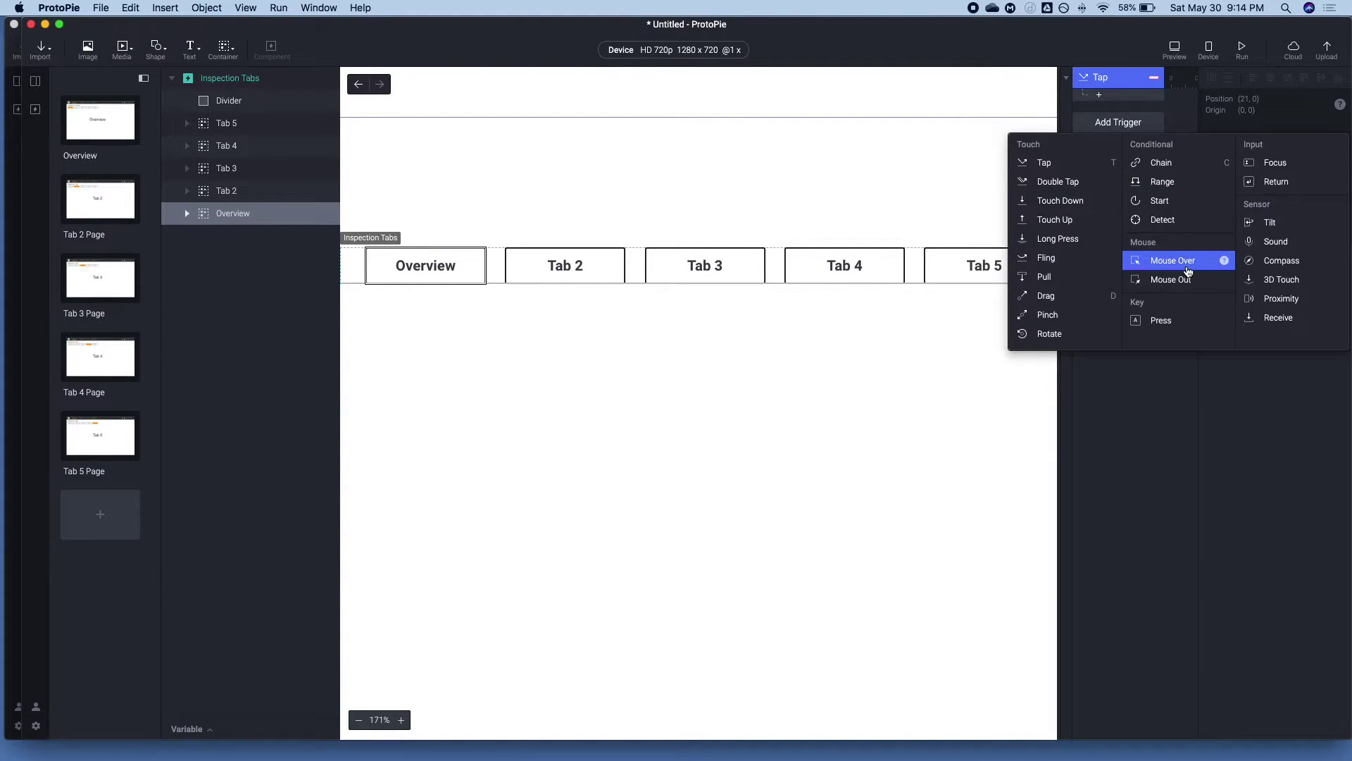
{"action": "left_click", "coordinate": [1180, 263]}
{"action": "left_click", "coordinate": [1117, 167]}
{"action": "left_click", "coordinate": [1172, 323]}
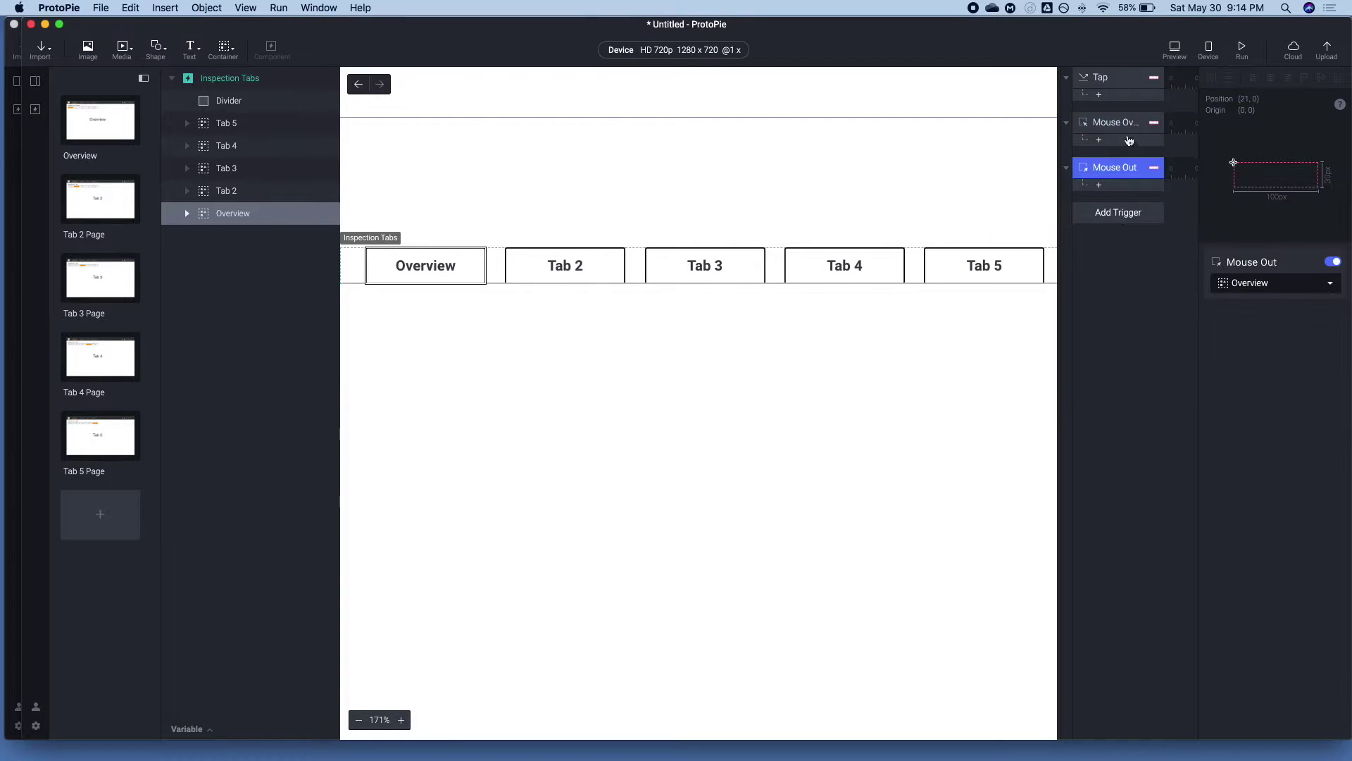
Assign the Overview container as the target layer of the Tap trigger.
{"action": "left_click", "coordinate": [1099, 81]}
{"action": "left_click", "coordinate": [1250, 282]}
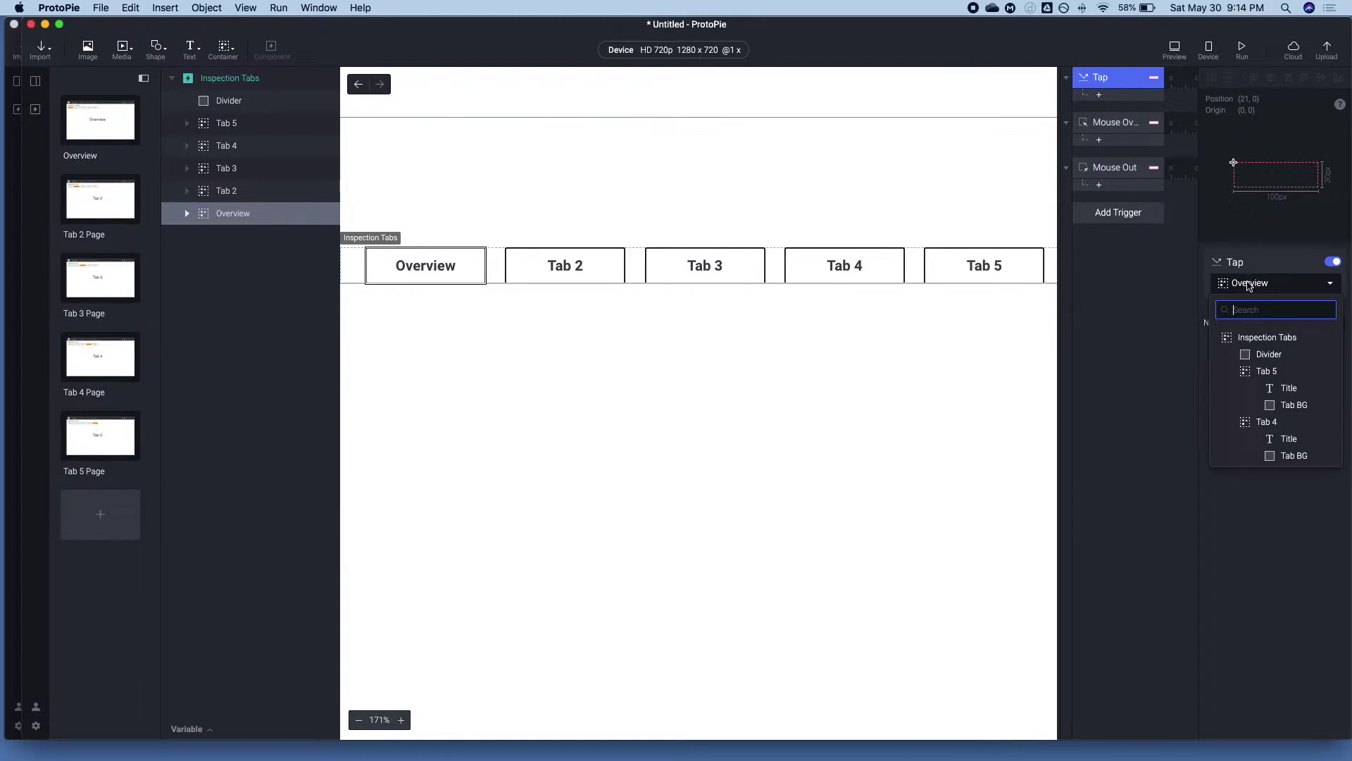
{"action": "scroll", "coordinate": [1252, 376], "scroll_direction": "down", "scroll_amount": 5}
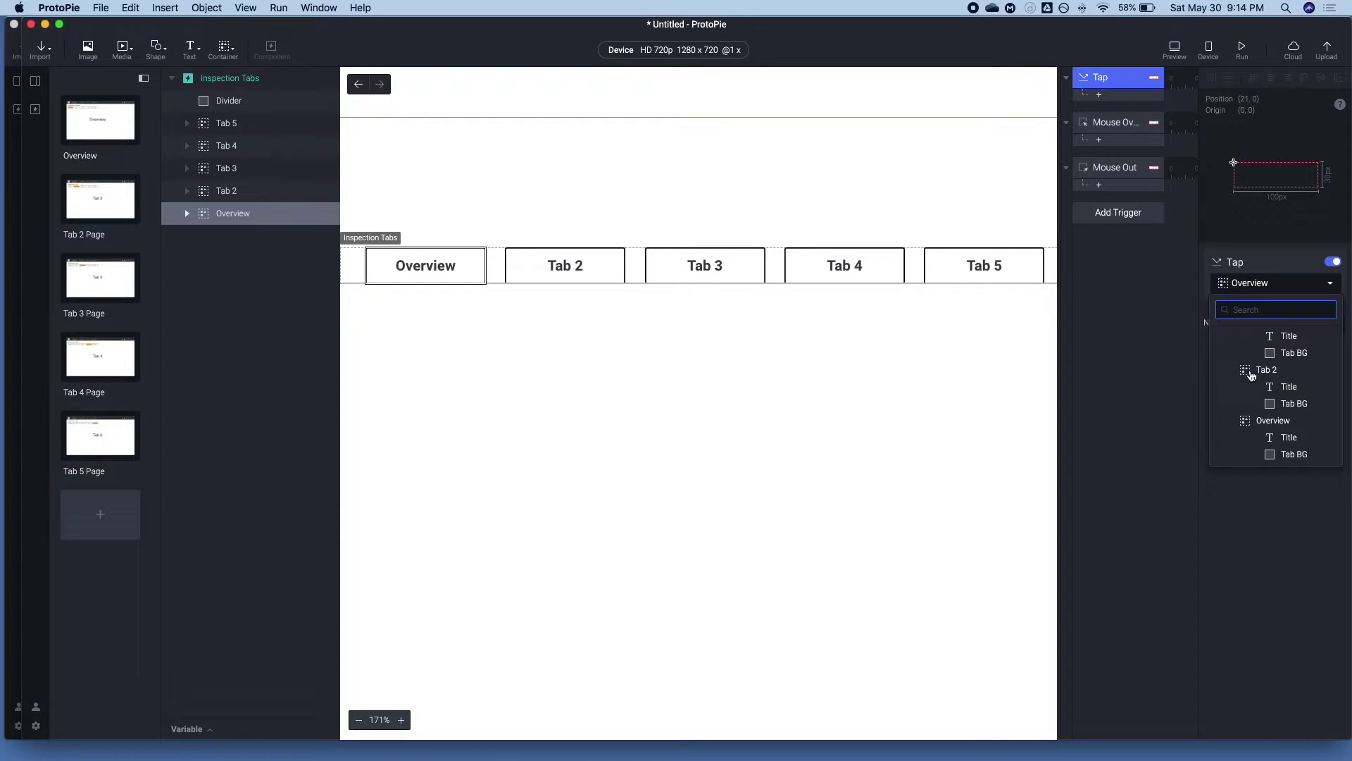
{"action": "left_click", "coordinate": [1266, 421]}
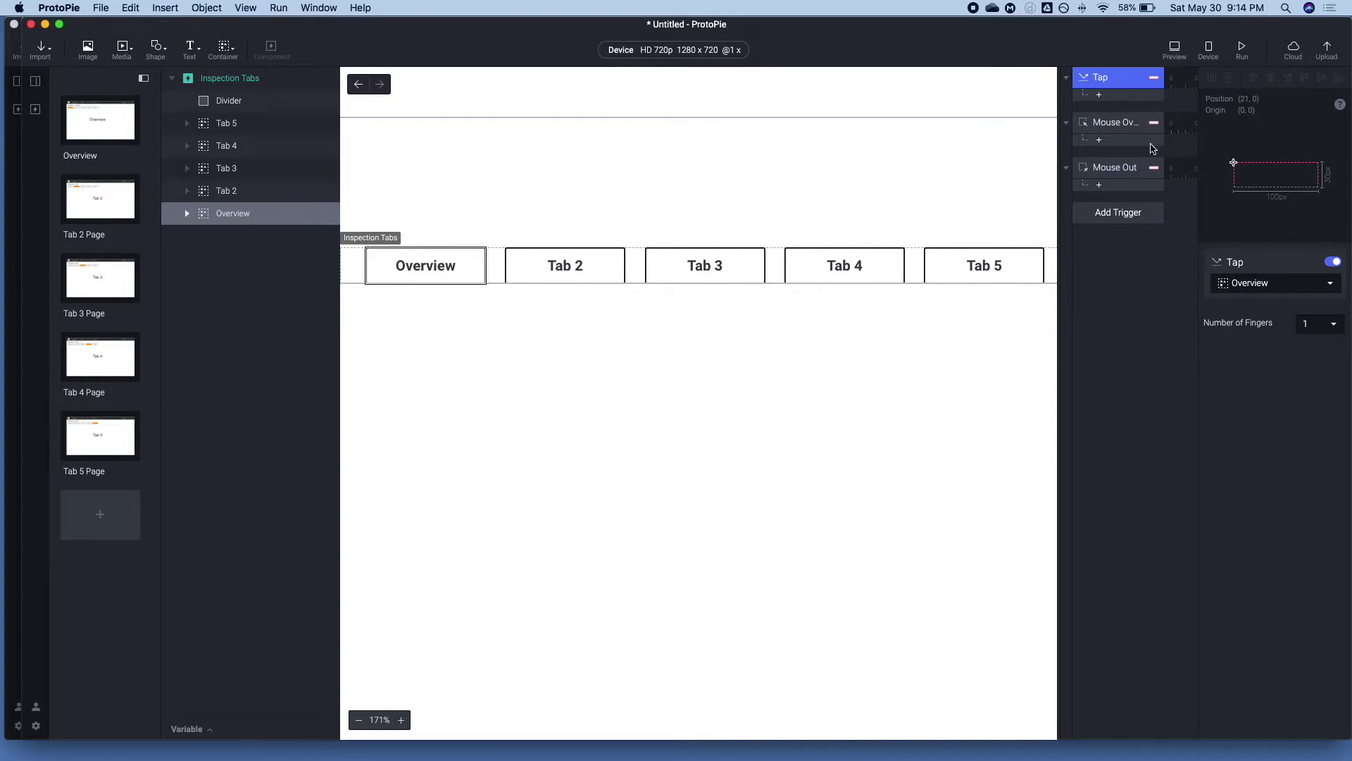
Add a Jump response to the Tap trigger targeting the Overview scene, with a Fade transition and the selected scene reset.
{"action": "left_click", "coordinate": [1098, 95]}
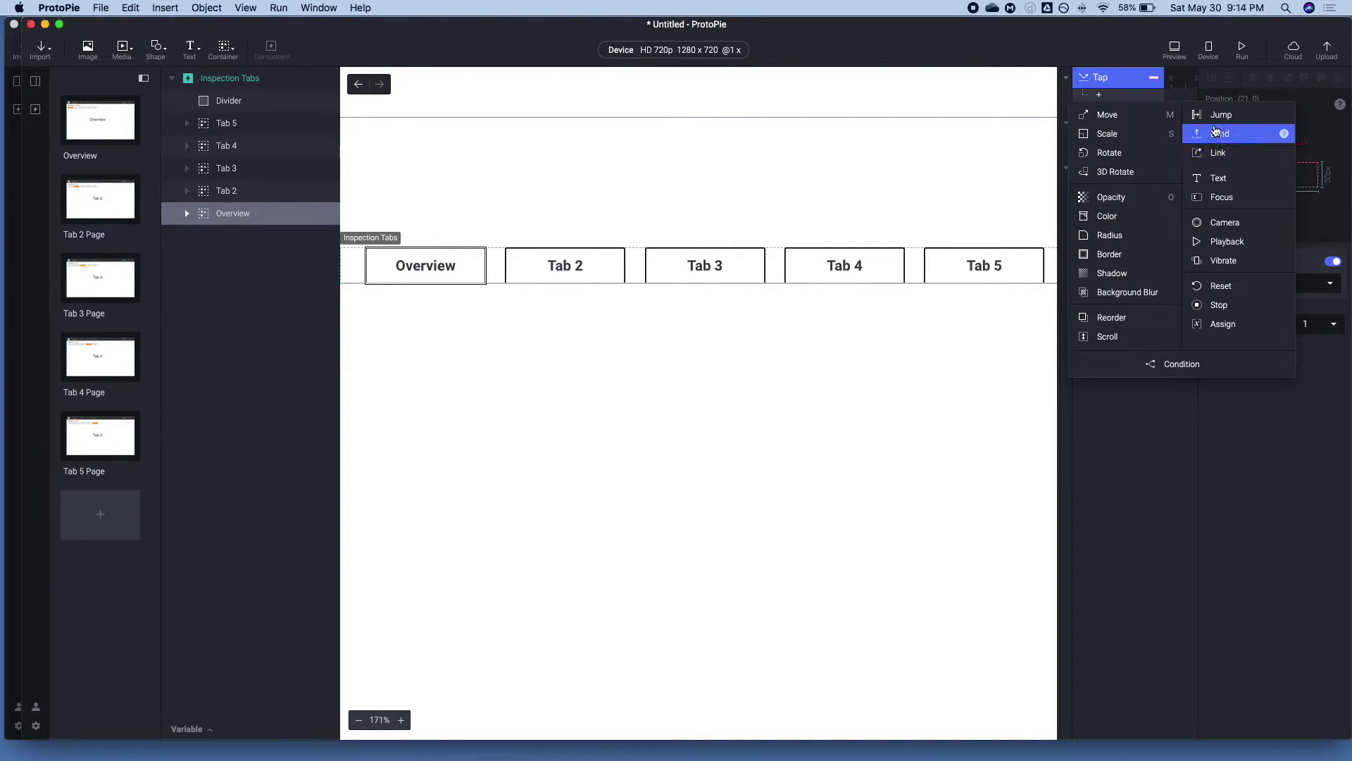
{"action": "left_click", "coordinate": [1220, 114]}
{"action": "left_click", "coordinate": [1257, 283]}
{"action": "left_click", "coordinate": [1255, 359]}
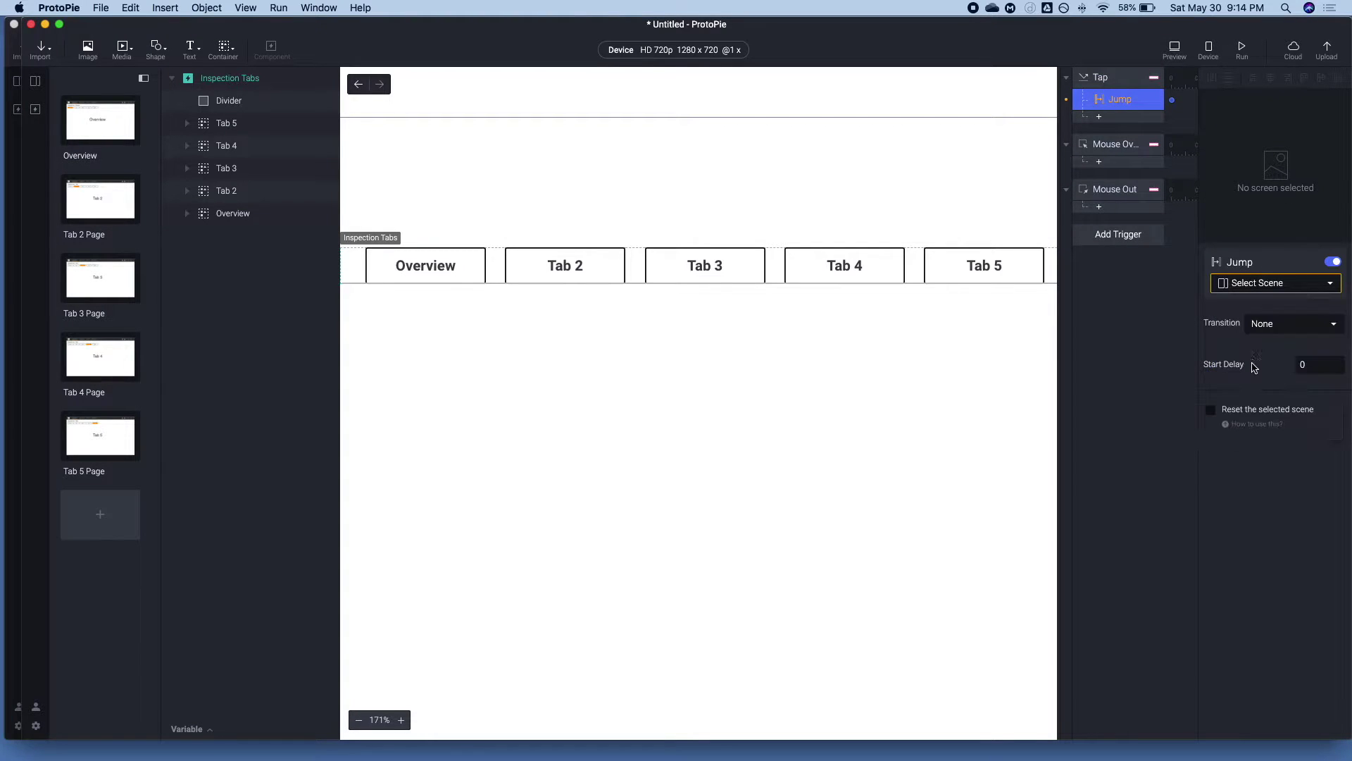
{"action": "left_click", "coordinate": [1263, 323]}
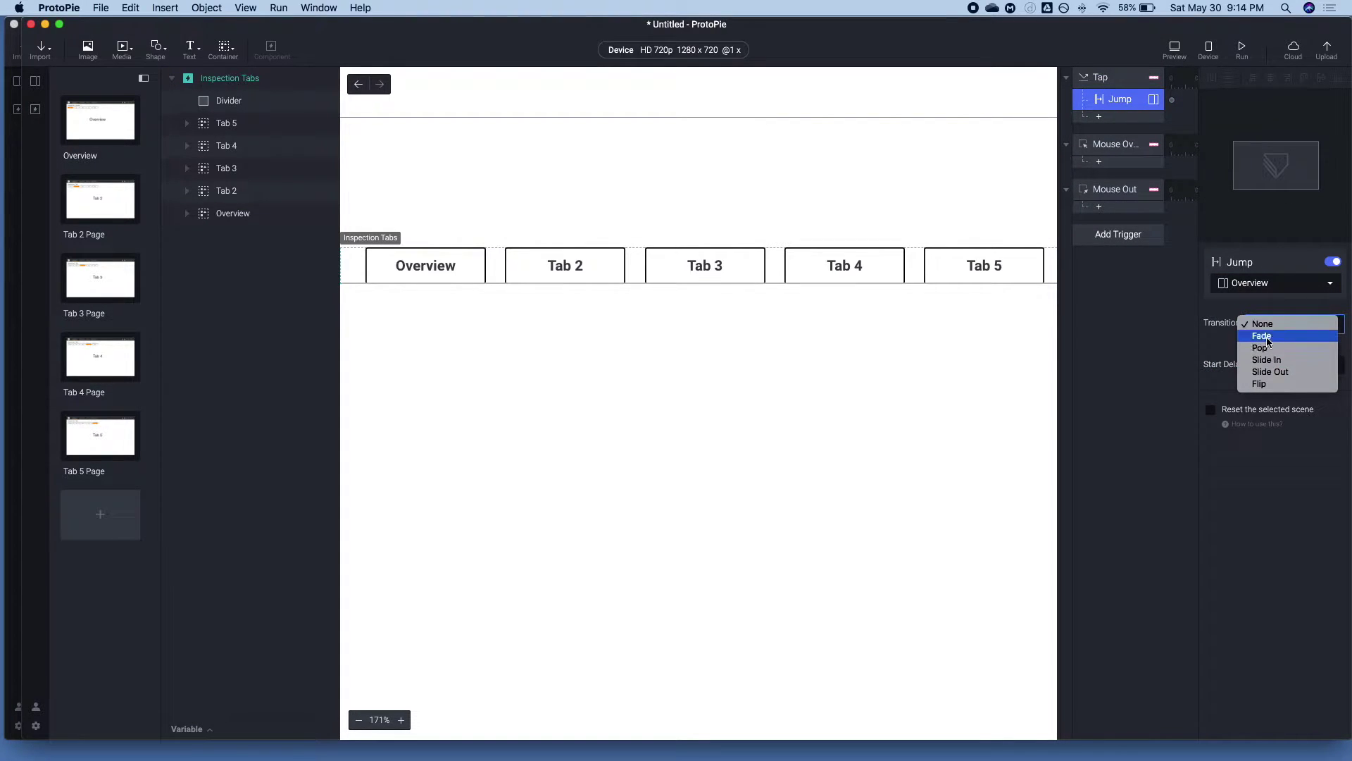
{"action": "left_click", "coordinate": [1262, 336]}
{"action": "left_click", "coordinate": [1211, 410]}
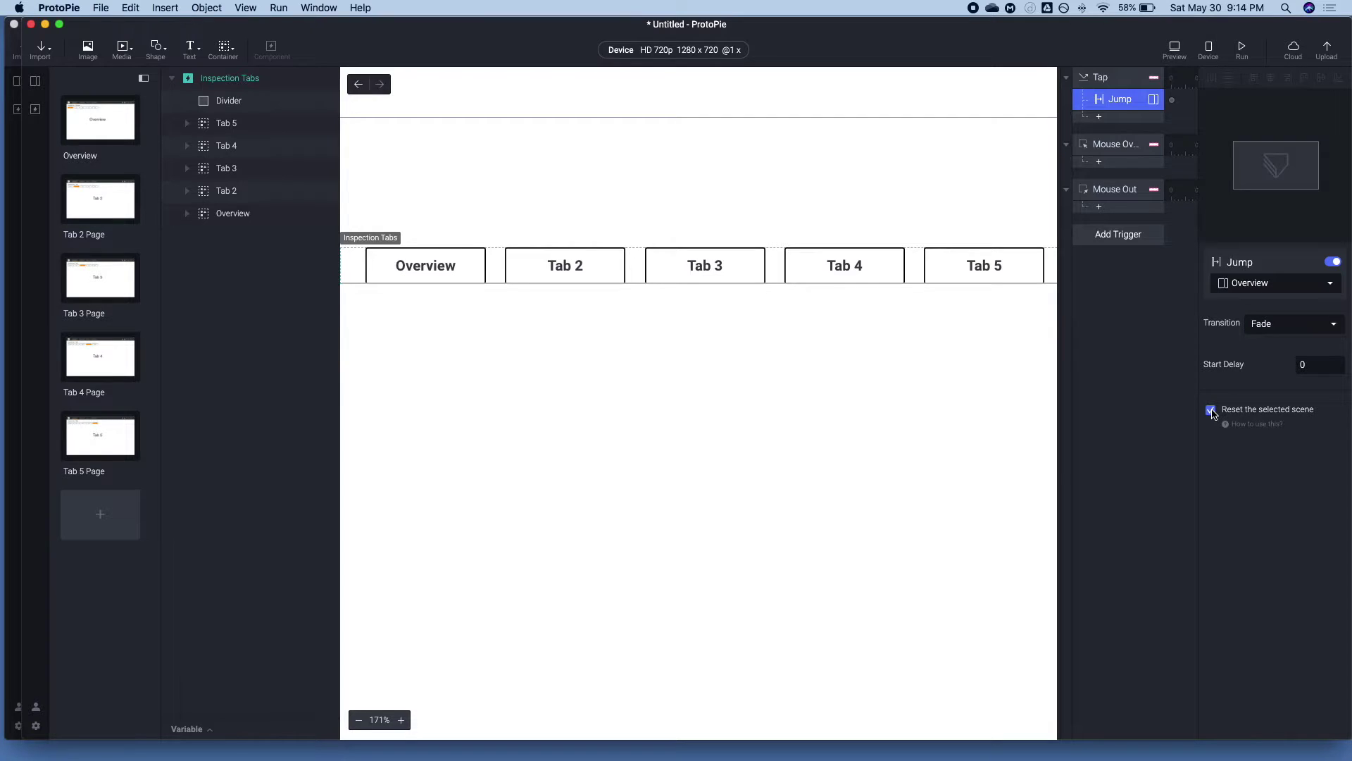
Add a Color response and a Condition to the Overview tab's Mouse Over trigger.
{"action": "left_click", "coordinate": [1110, 144]}
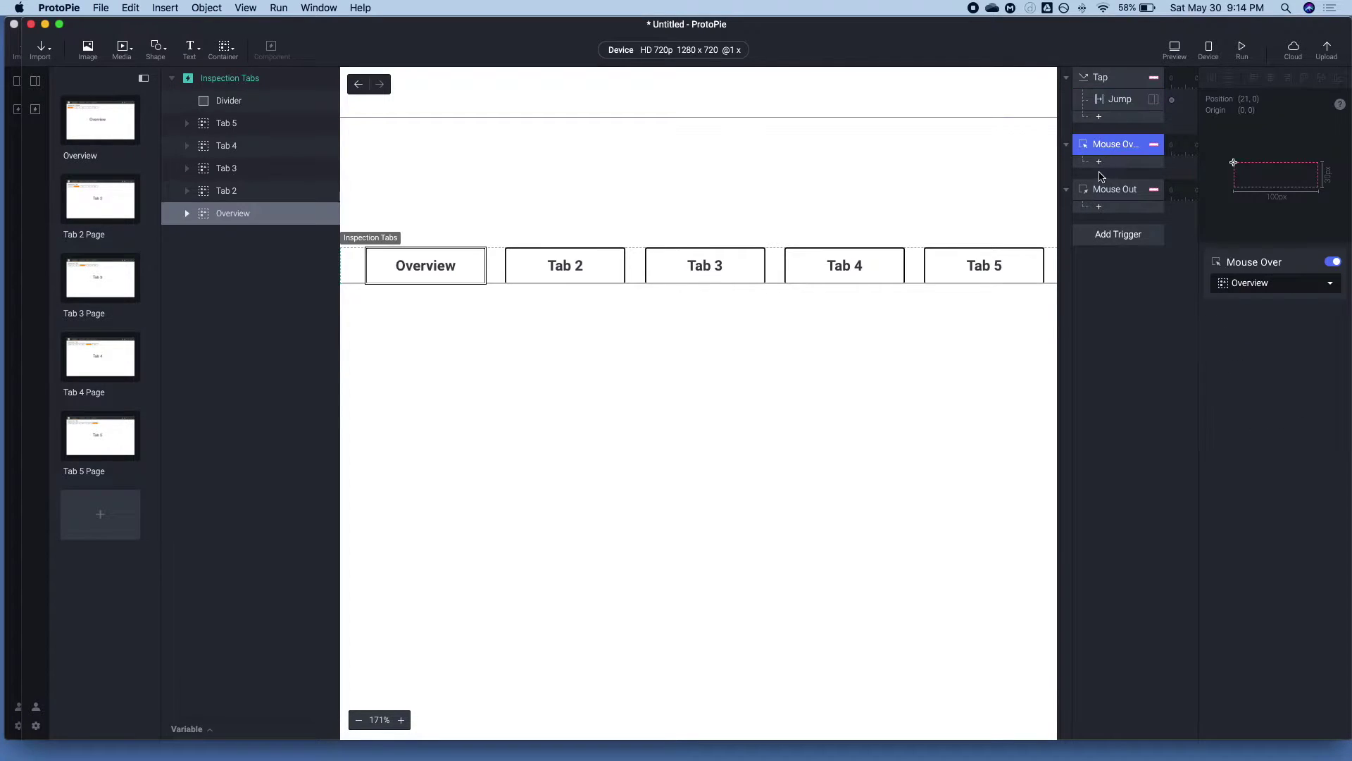
{"action": "left_click", "coordinate": [1100, 162]}
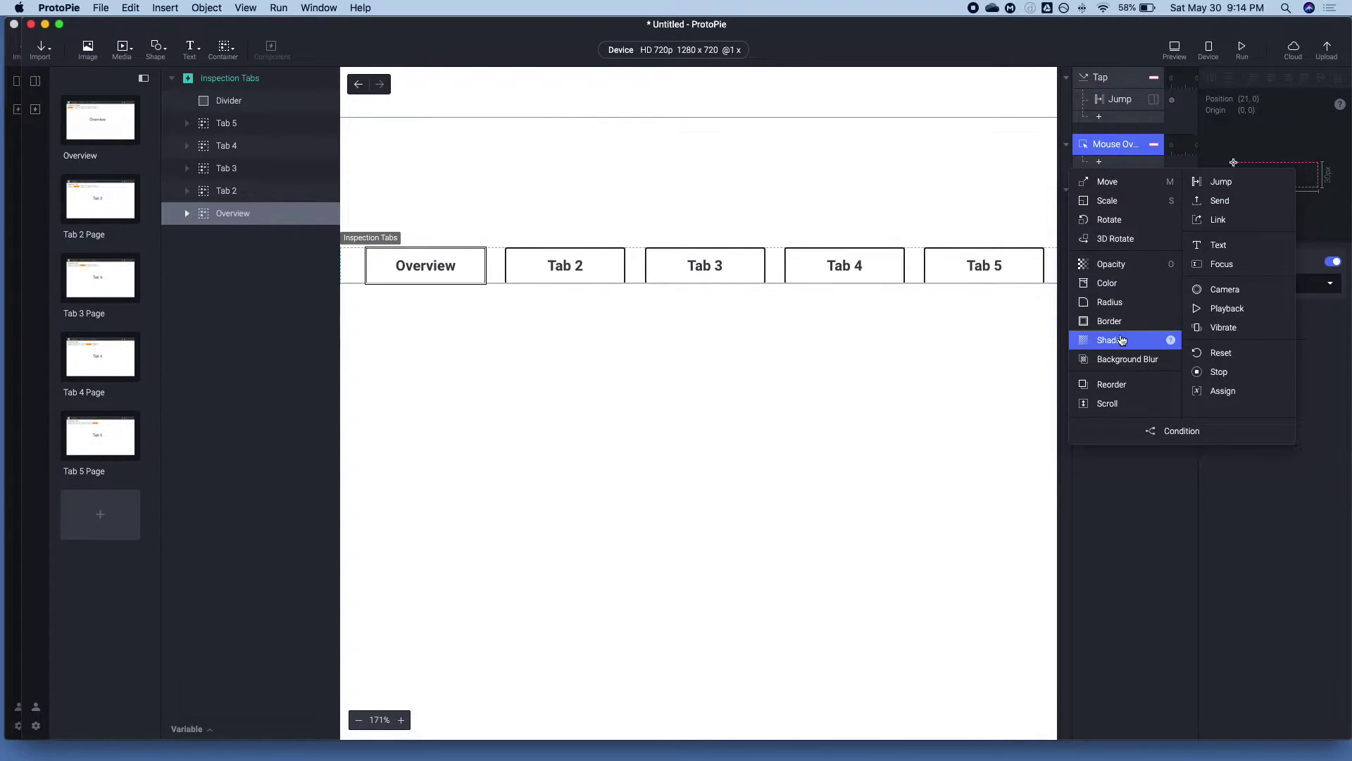
{"action": "left_click", "coordinate": [1100, 285]}
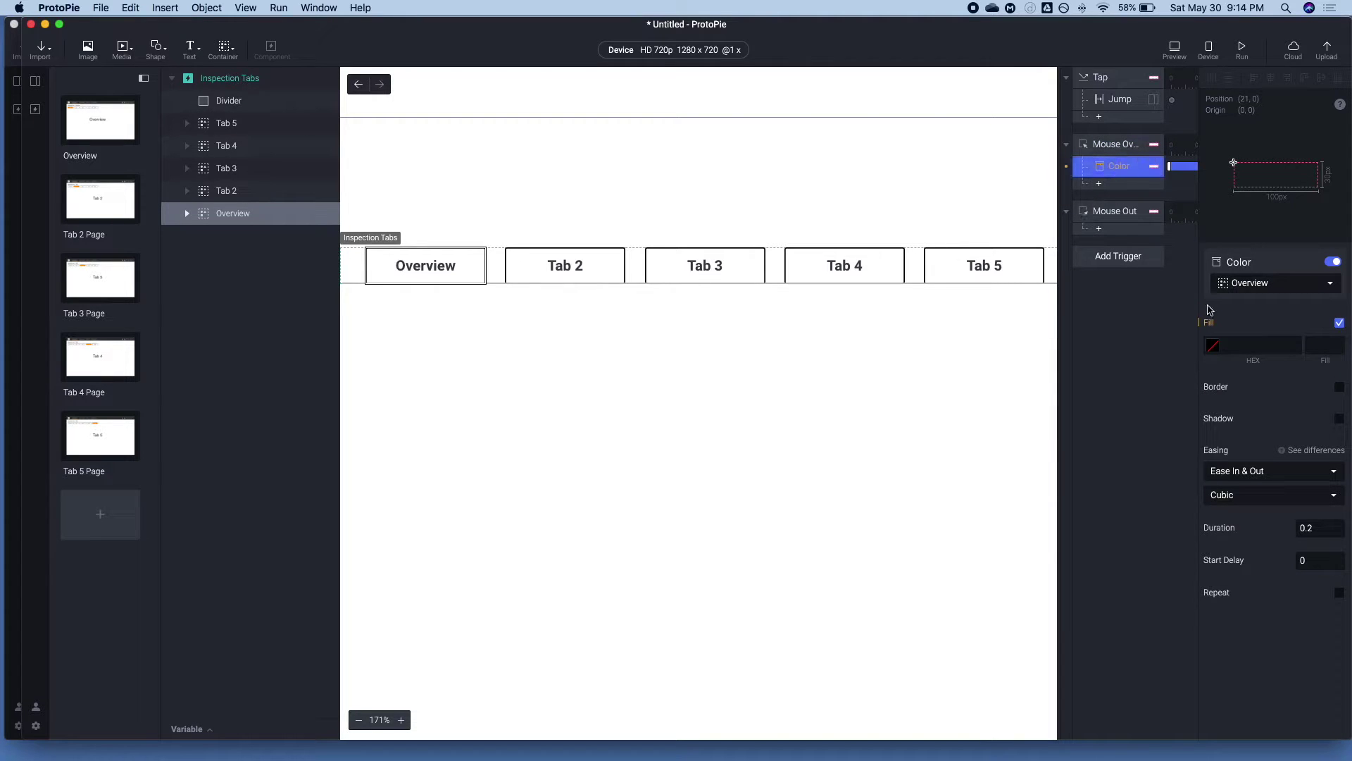
{"action": "left_click", "coordinate": [1099, 184]}
{"action": "left_click", "coordinate": [1169, 453]}
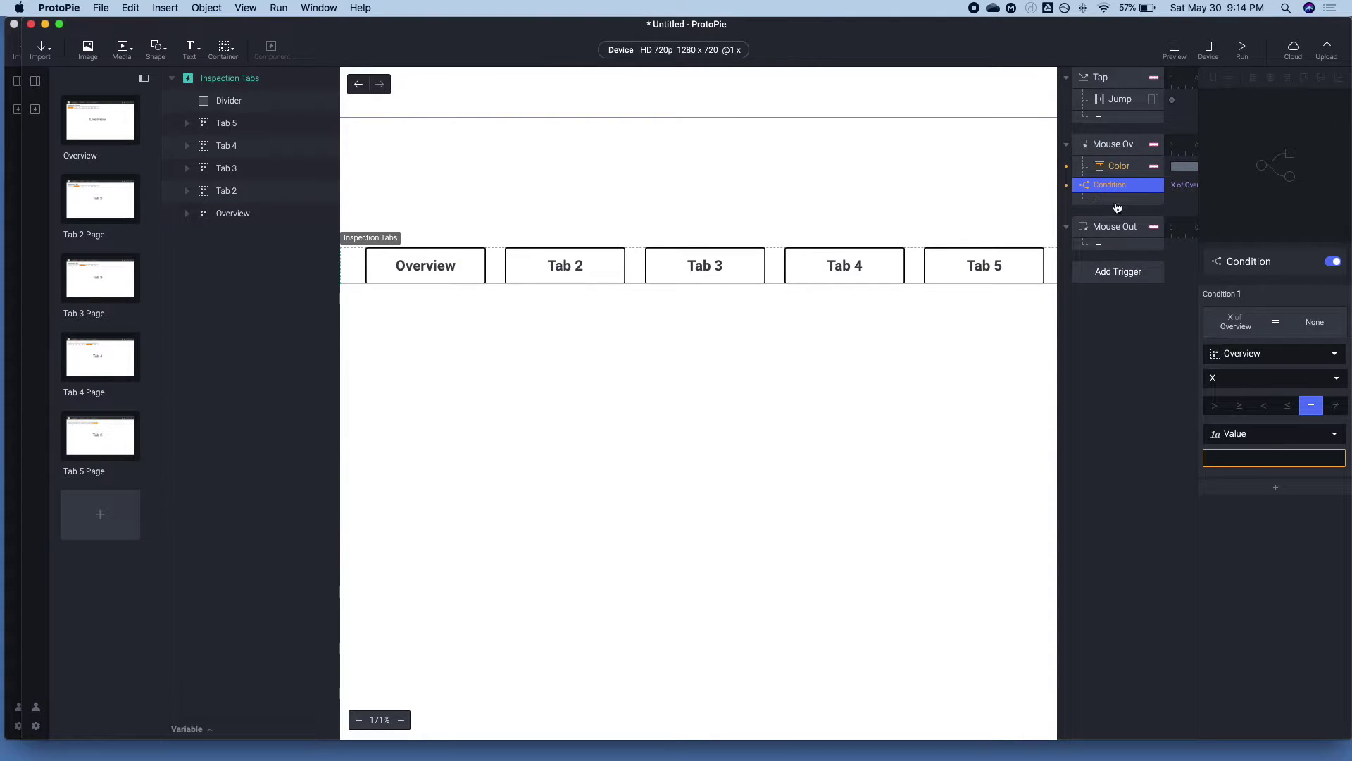
Set the condition to check whether the fill color of a tab's Tab BG layer equals #FF910F.
{"action": "left_click", "coordinate": [1274, 356]}
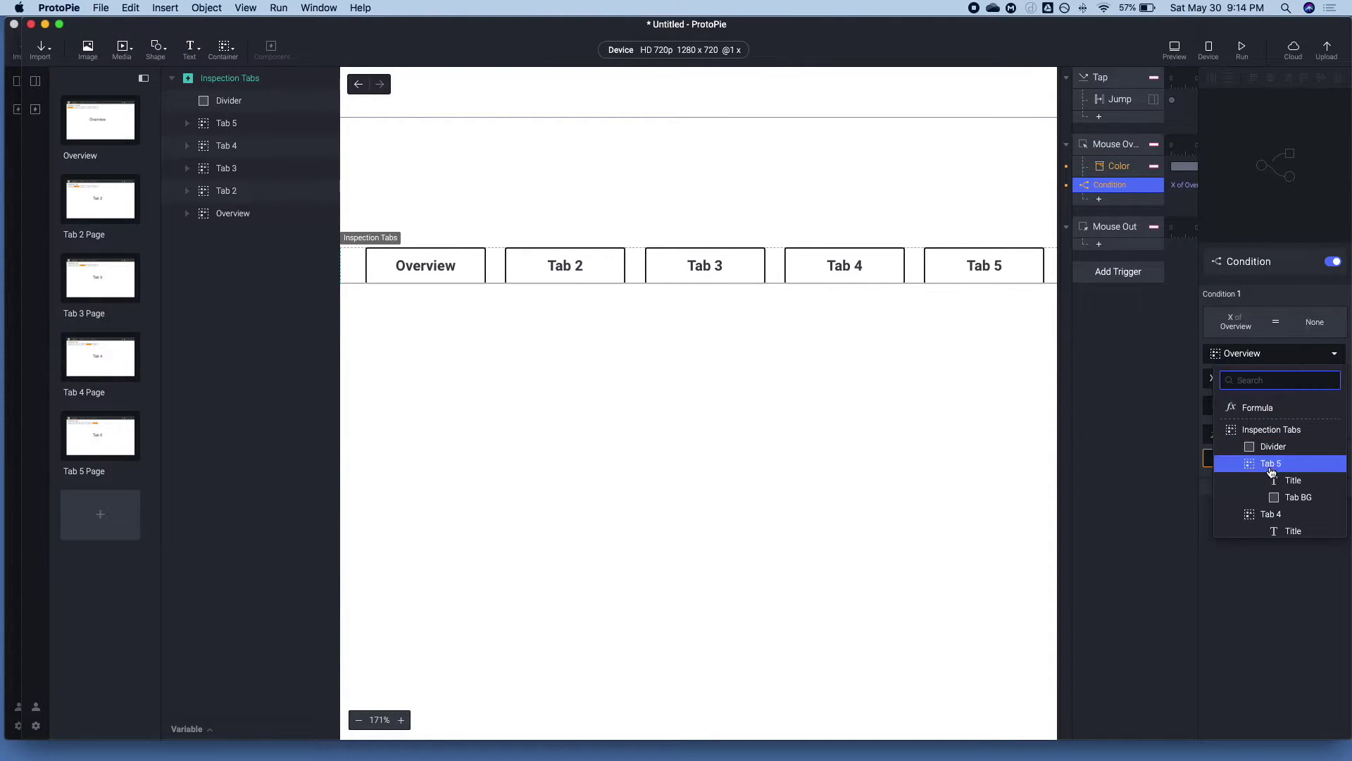
{"action": "left_click", "coordinate": [1280, 496]}
{"action": "left_click", "coordinate": [1225, 380]}
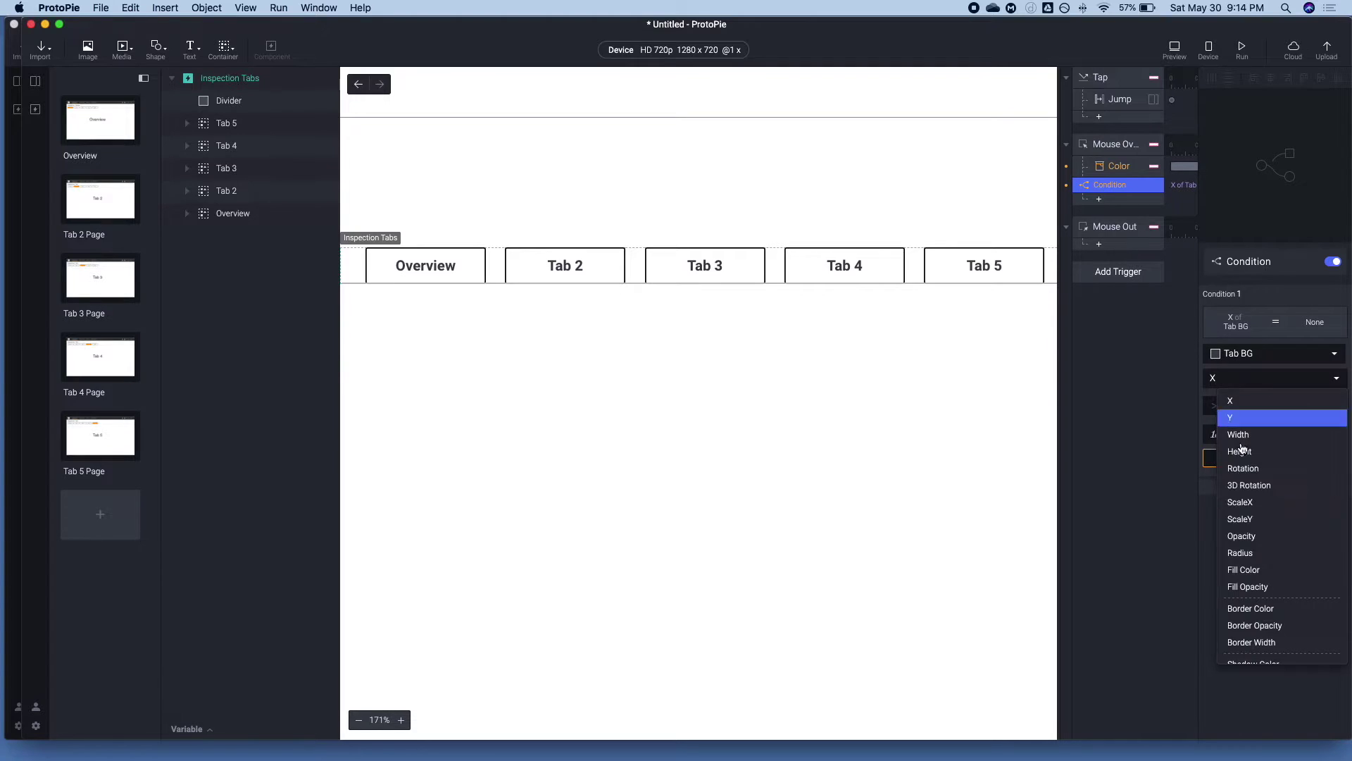
{"action": "left_click", "coordinate": [1251, 571]}
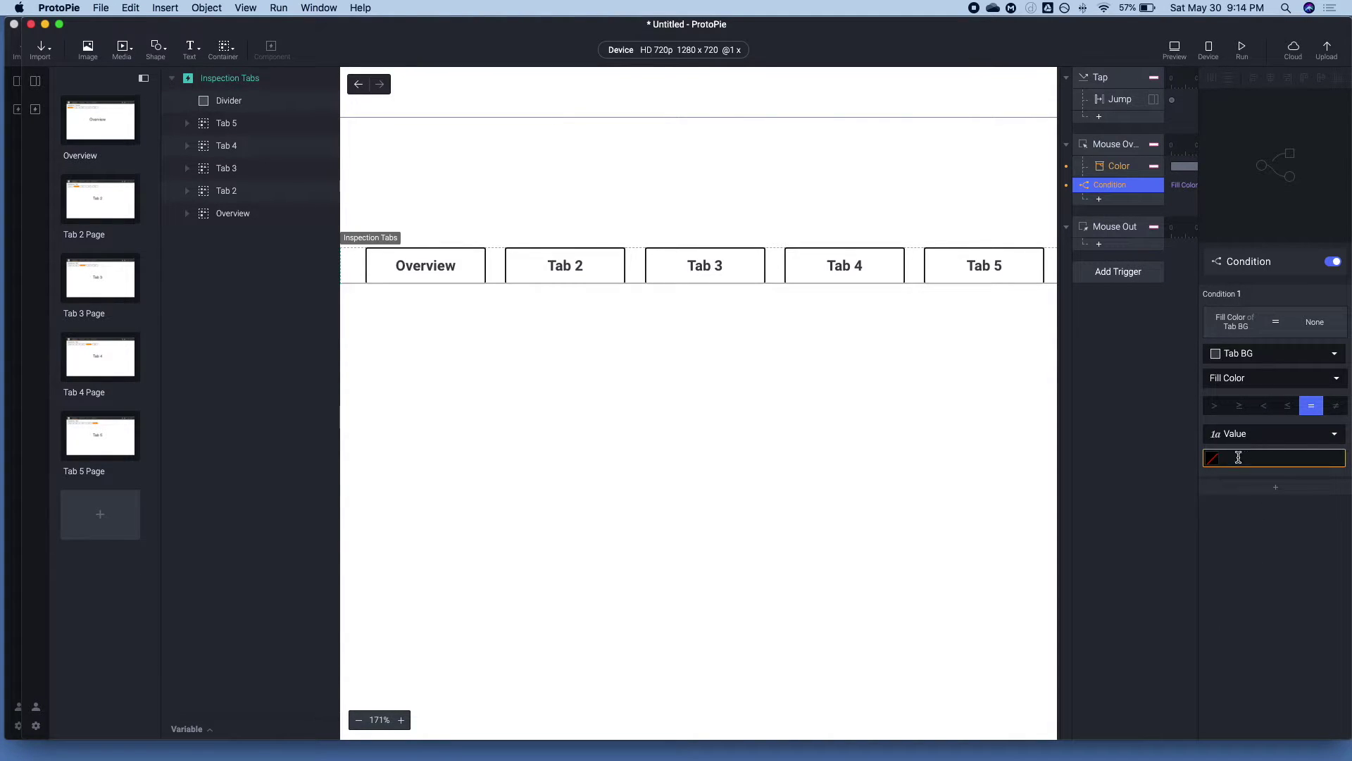
{"action": "left_click", "coordinate": [1215, 462]}
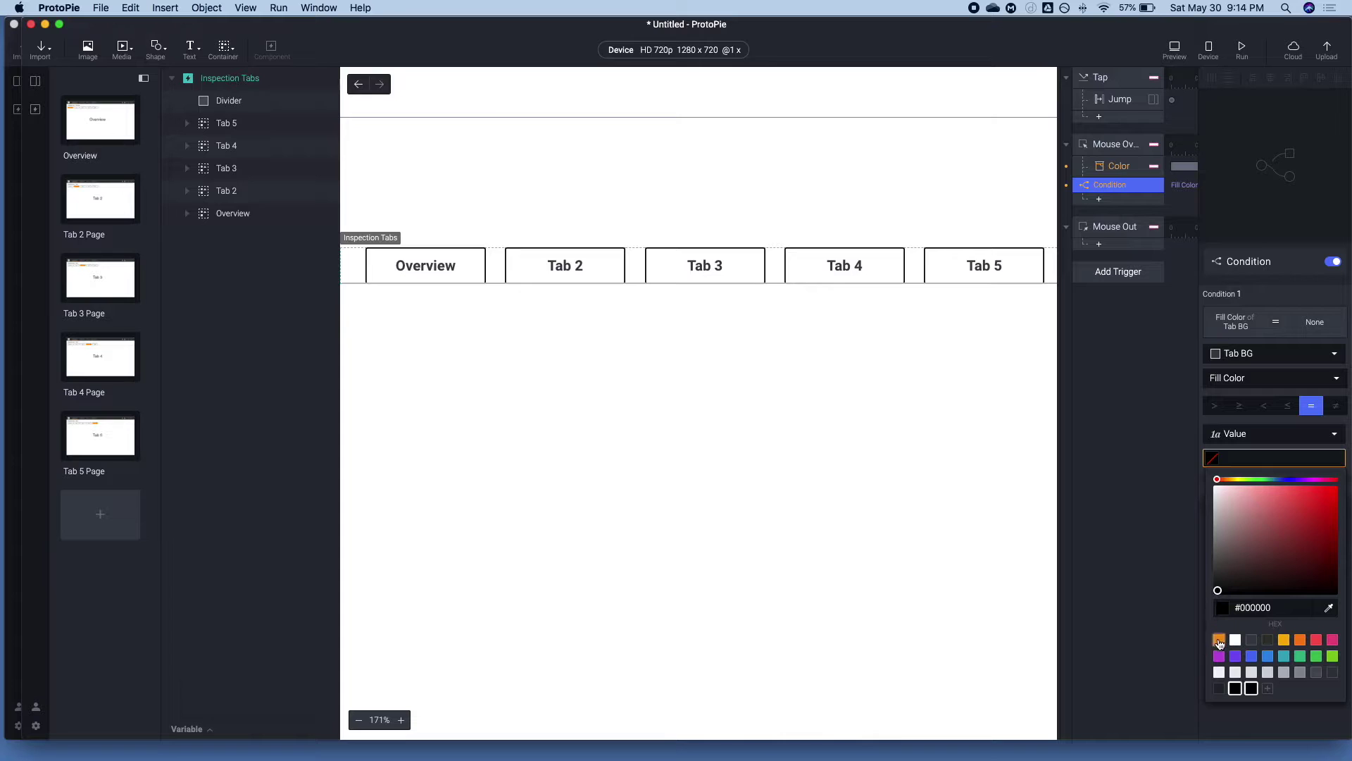
{"action": "left_click", "coordinate": [1219, 638]}
{"action": "left_click", "coordinate": [1156, 403]}
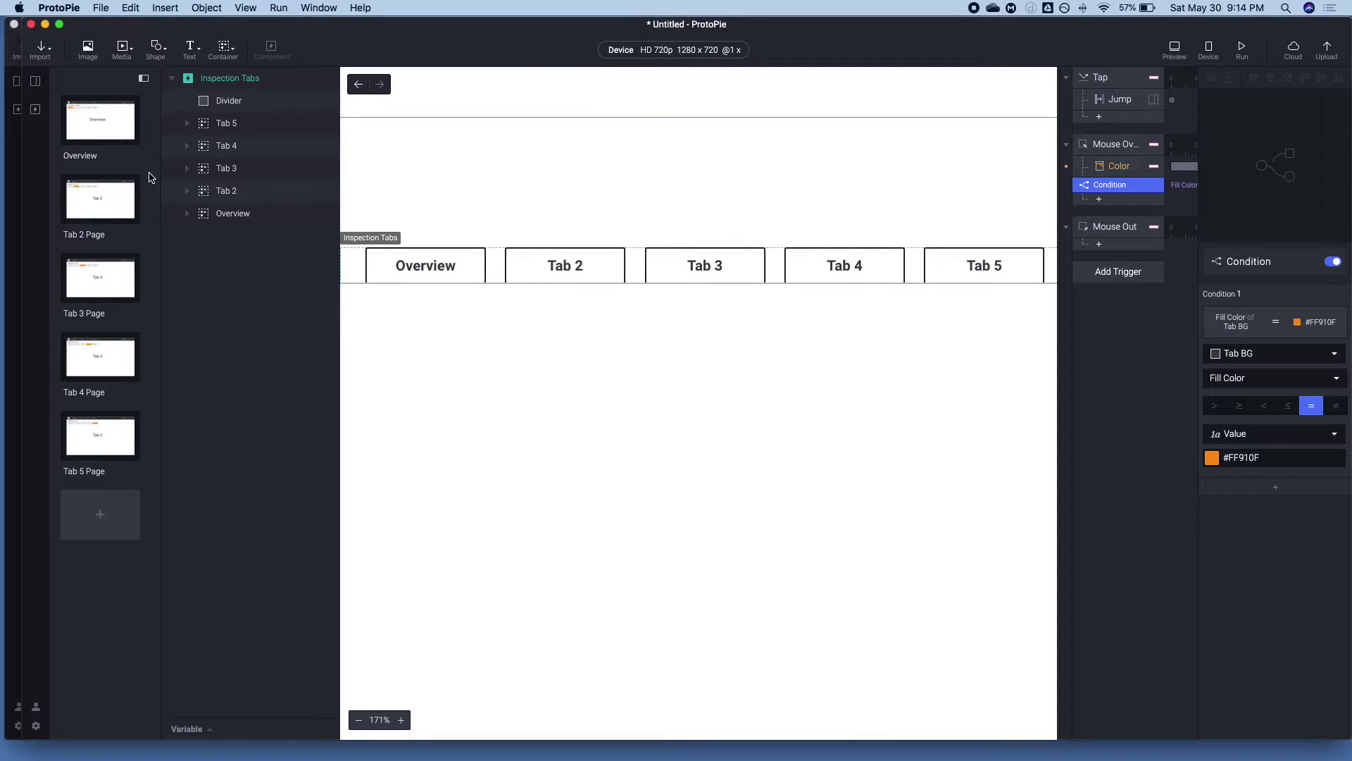
Inspect the active tab's background fill and title settings on Tab 2 Page, and return to the Inspection Tabs master component.
{"action": "left_click", "coordinate": [106, 208]}
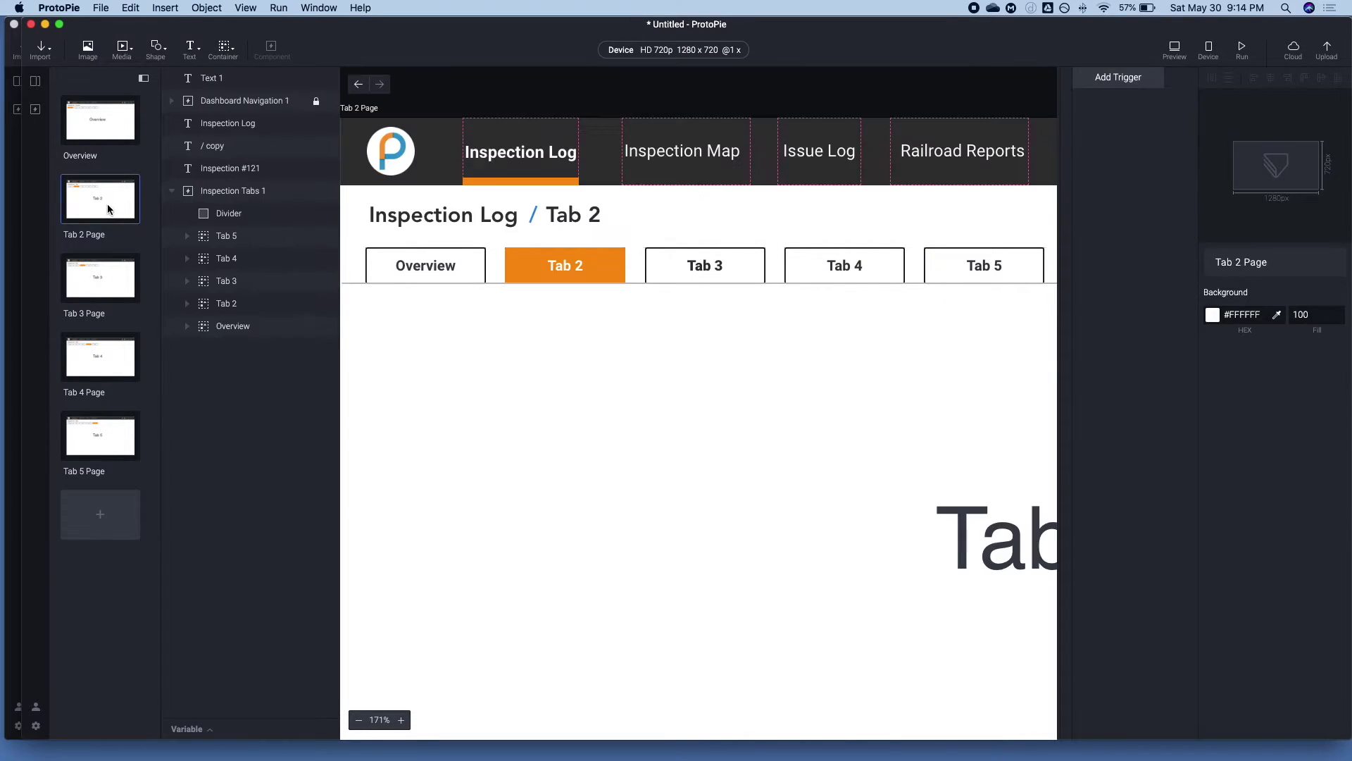
{"action": "left_click", "coordinate": [530, 260]}
{"action": "left_click", "coordinate": [530, 260]}
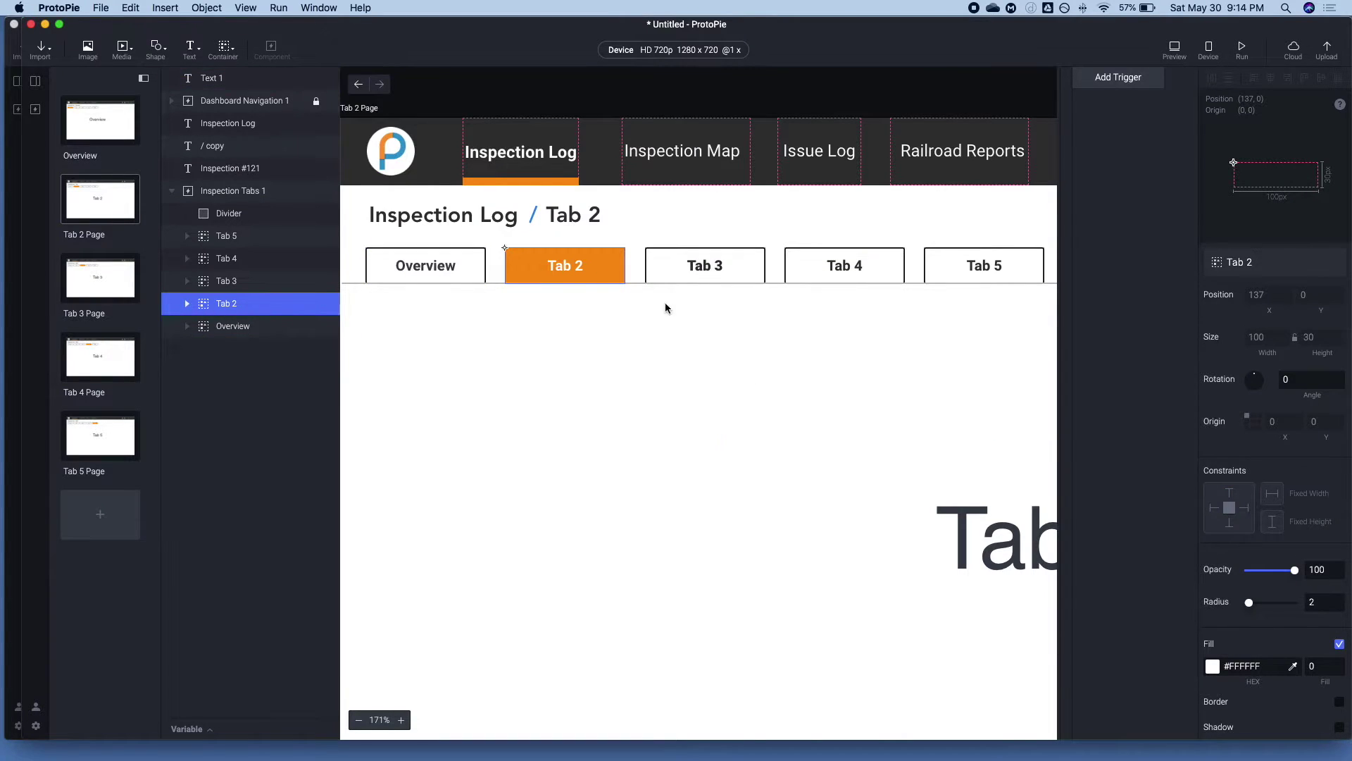
{"action": "left_click", "coordinate": [186, 306]}
{"action": "left_click", "coordinate": [241, 349]}
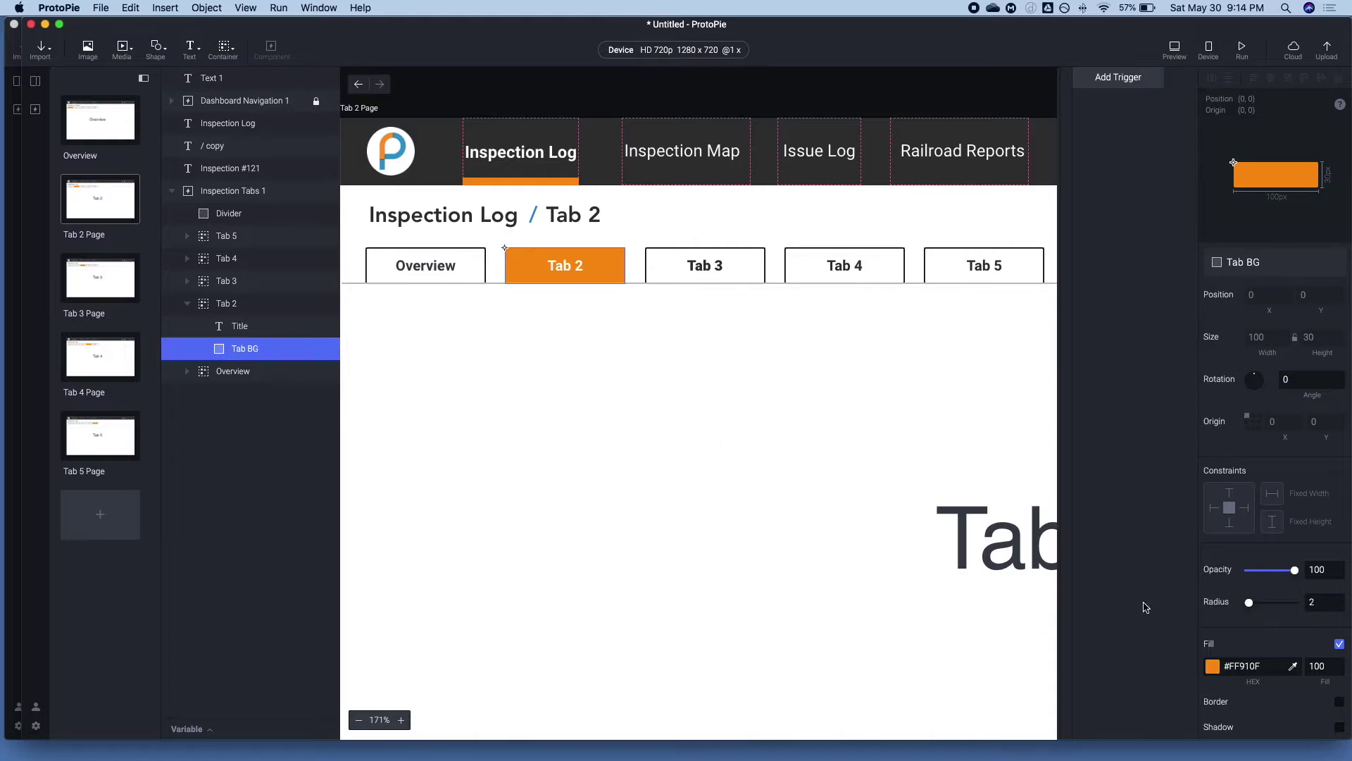
{"action": "left_click", "coordinate": [1240, 665]}
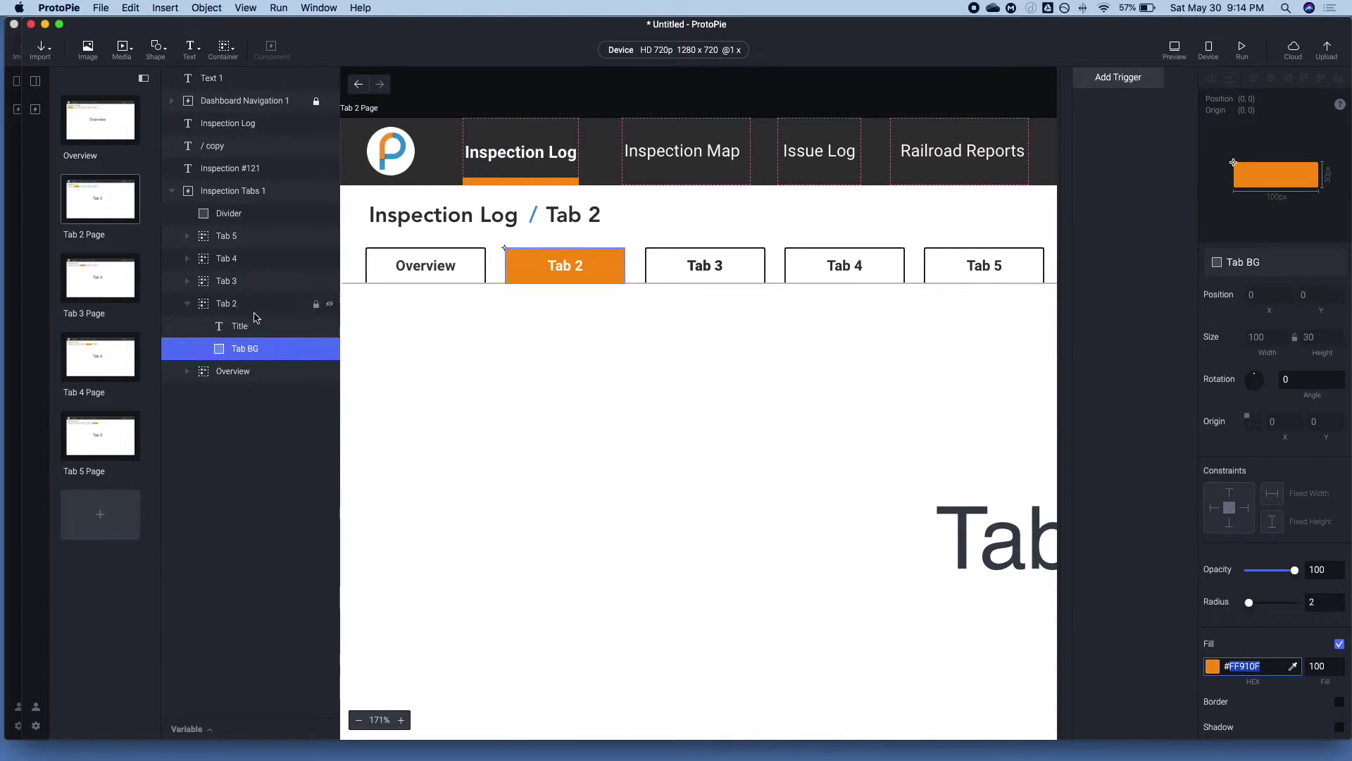
{"action": "left_click", "coordinate": [244, 331]}
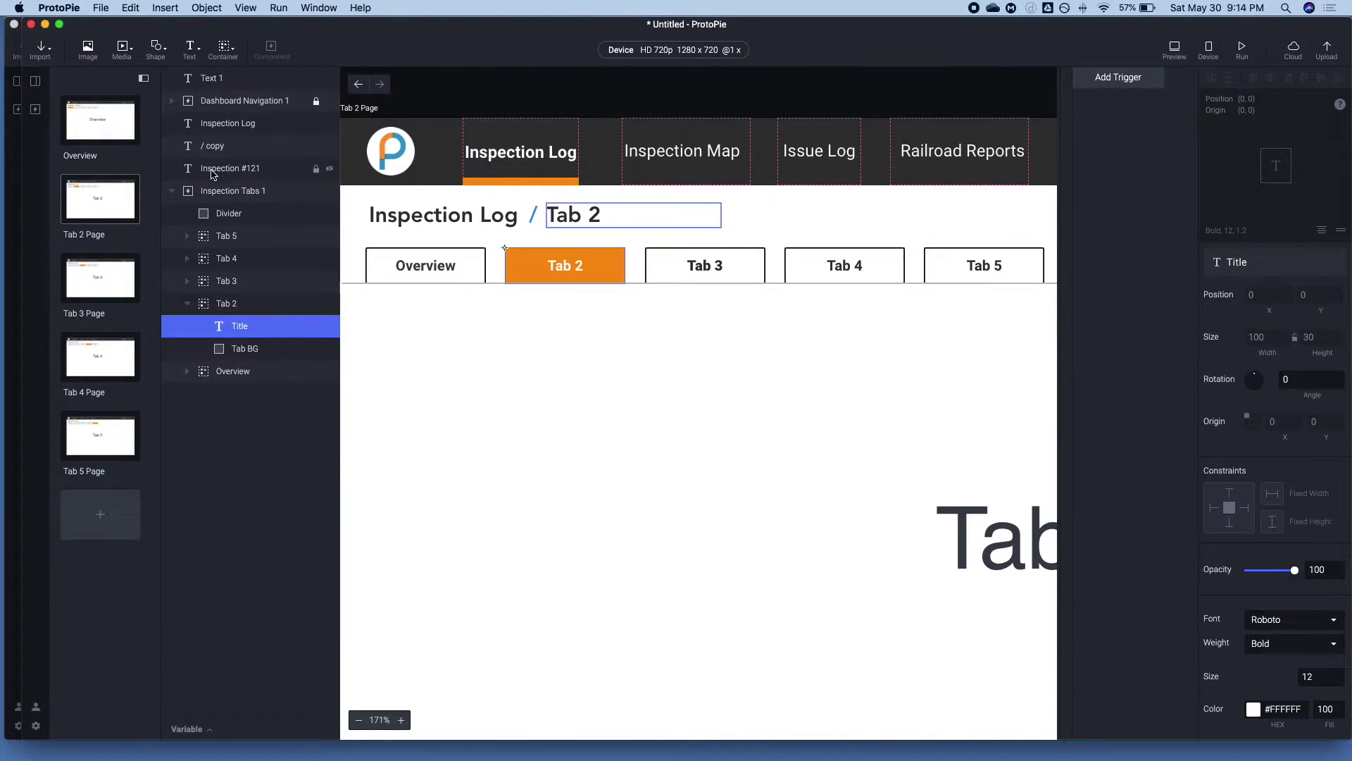
{"action": "left_click", "coordinate": [218, 191]}
{"action": "right_click", "coordinate": [218, 190]}
{"action": "left_click", "coordinate": [291, 209]}
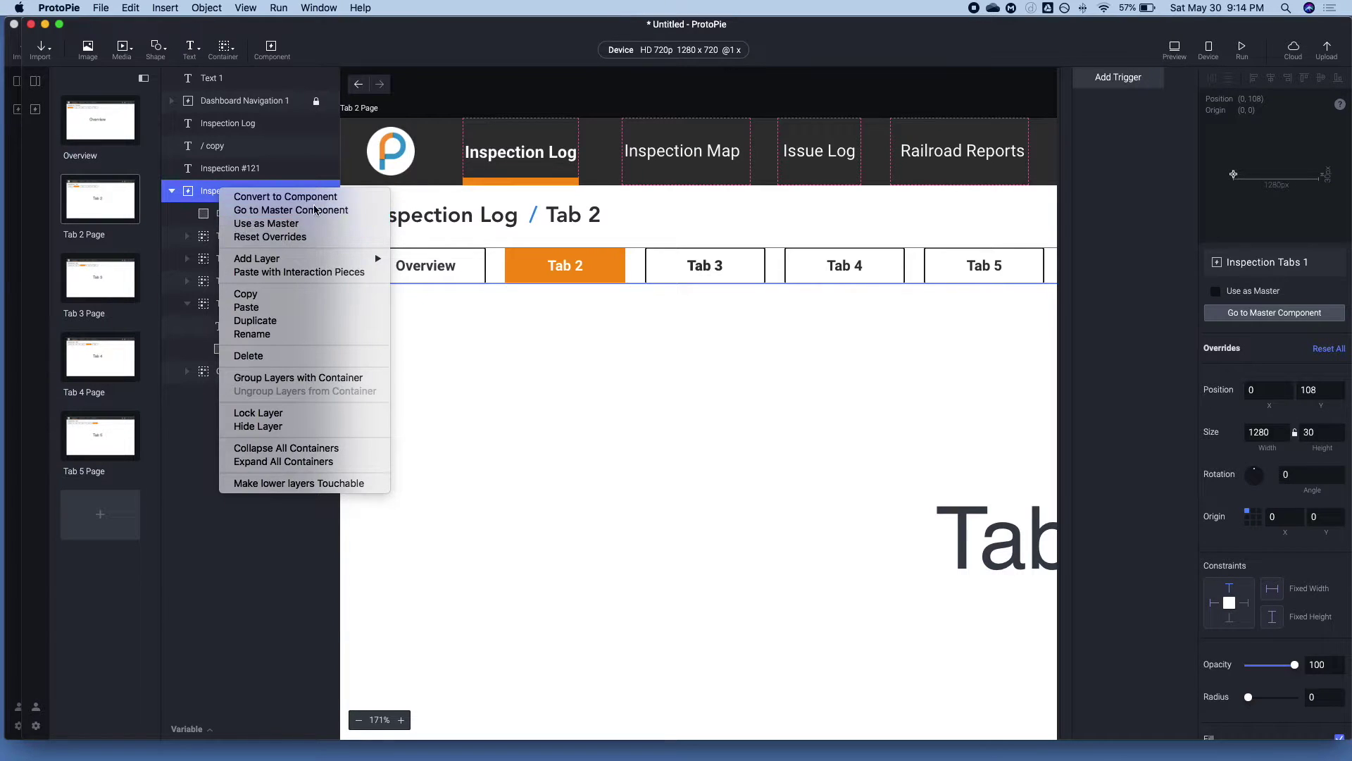
Change the condition to not equal on the Overview tab's Tab BG layer, and move it above the Color response.
{"action": "left_click", "coordinate": [1110, 186]}
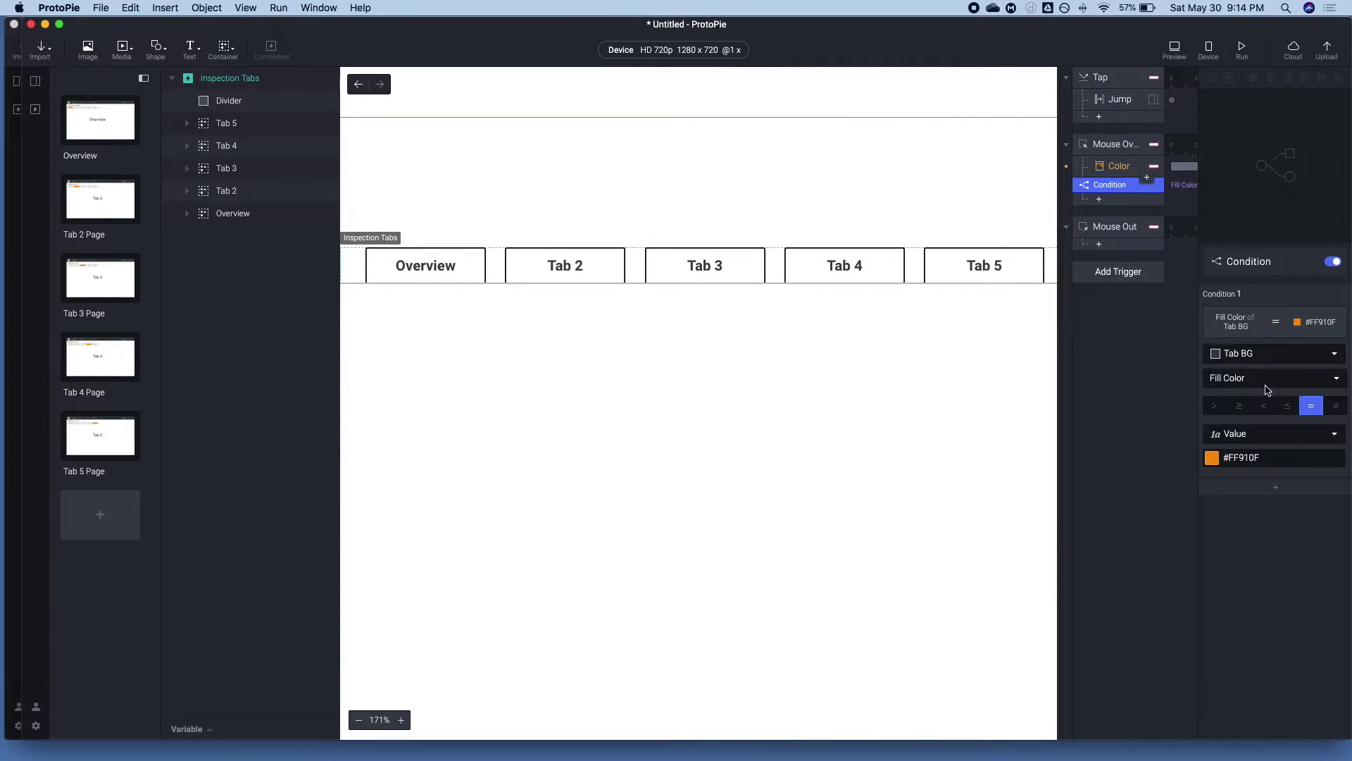
{"action": "left_click", "coordinate": [1337, 405]}
{"action": "left_click", "coordinate": [1228, 352]}
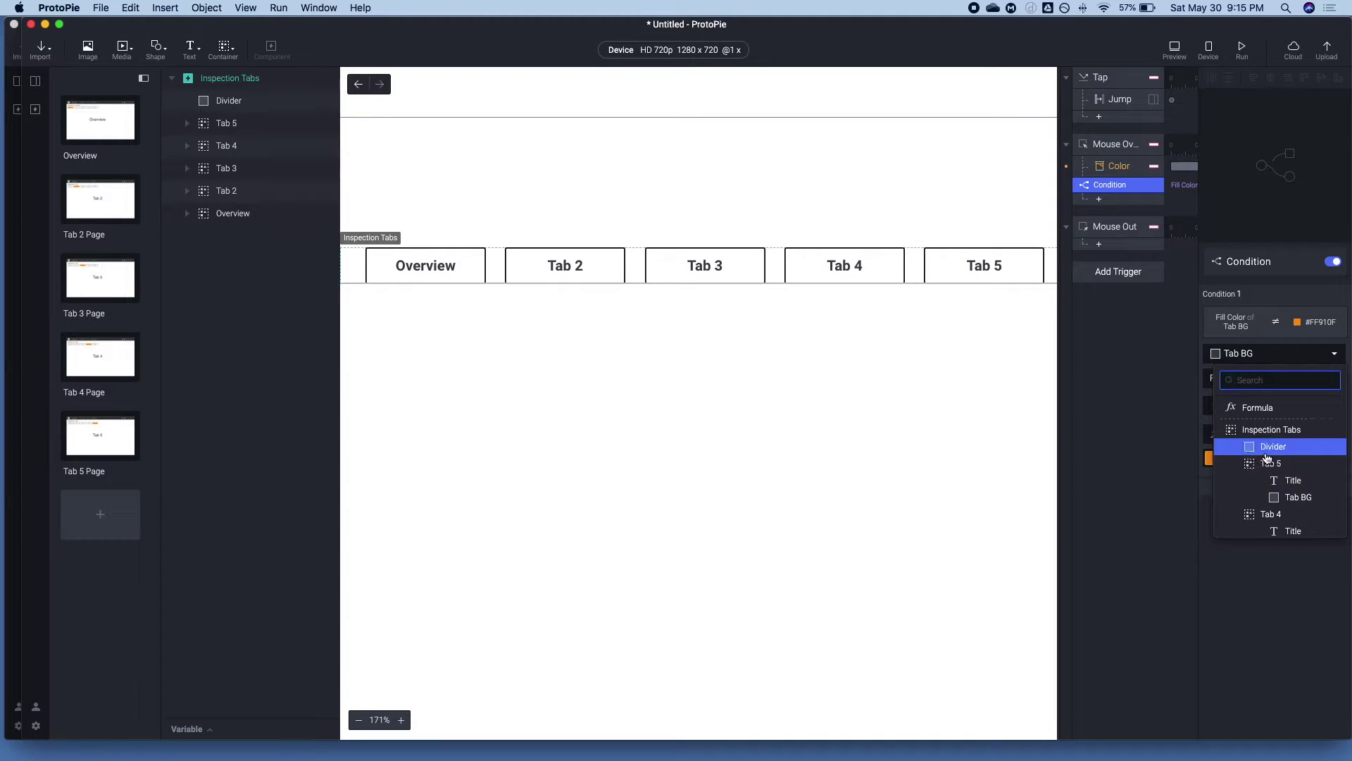
{"action": "scroll", "coordinate": [1280, 475], "scroll_direction": "down", "scroll_amount": 5}
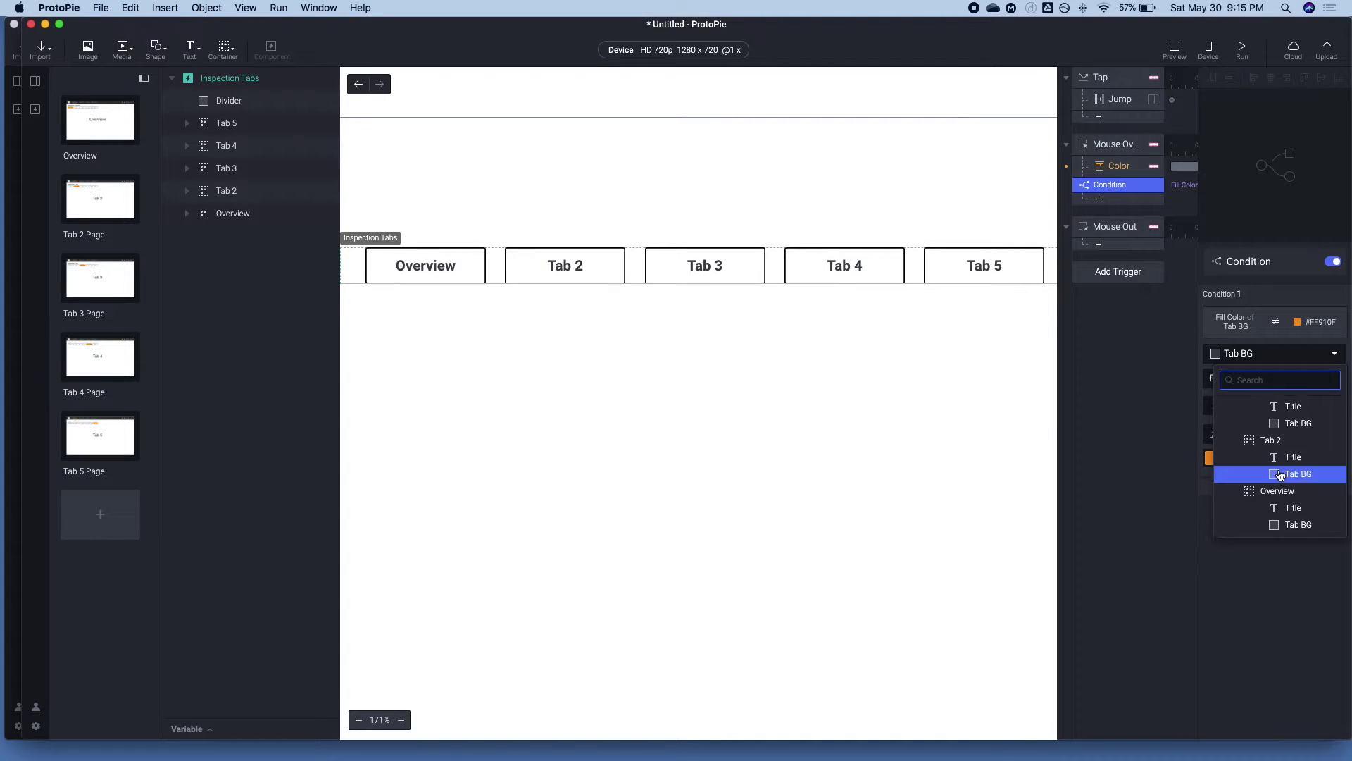
{"action": "left_click", "coordinate": [1292, 525]}
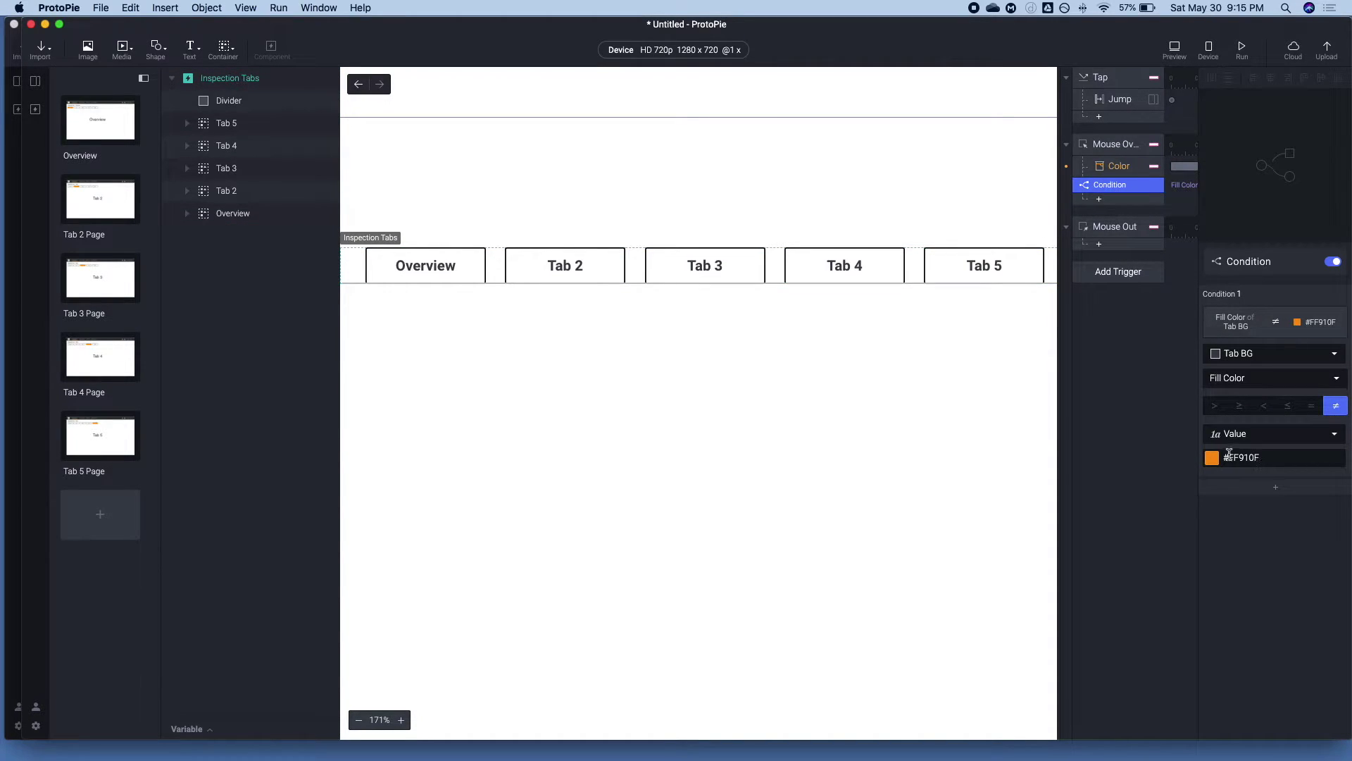
{"action": "left_click", "coordinate": [1117, 167]}
{"action": "left_click_drag", "start_coordinate": [1116, 195], "coordinate": [1113, 164]}
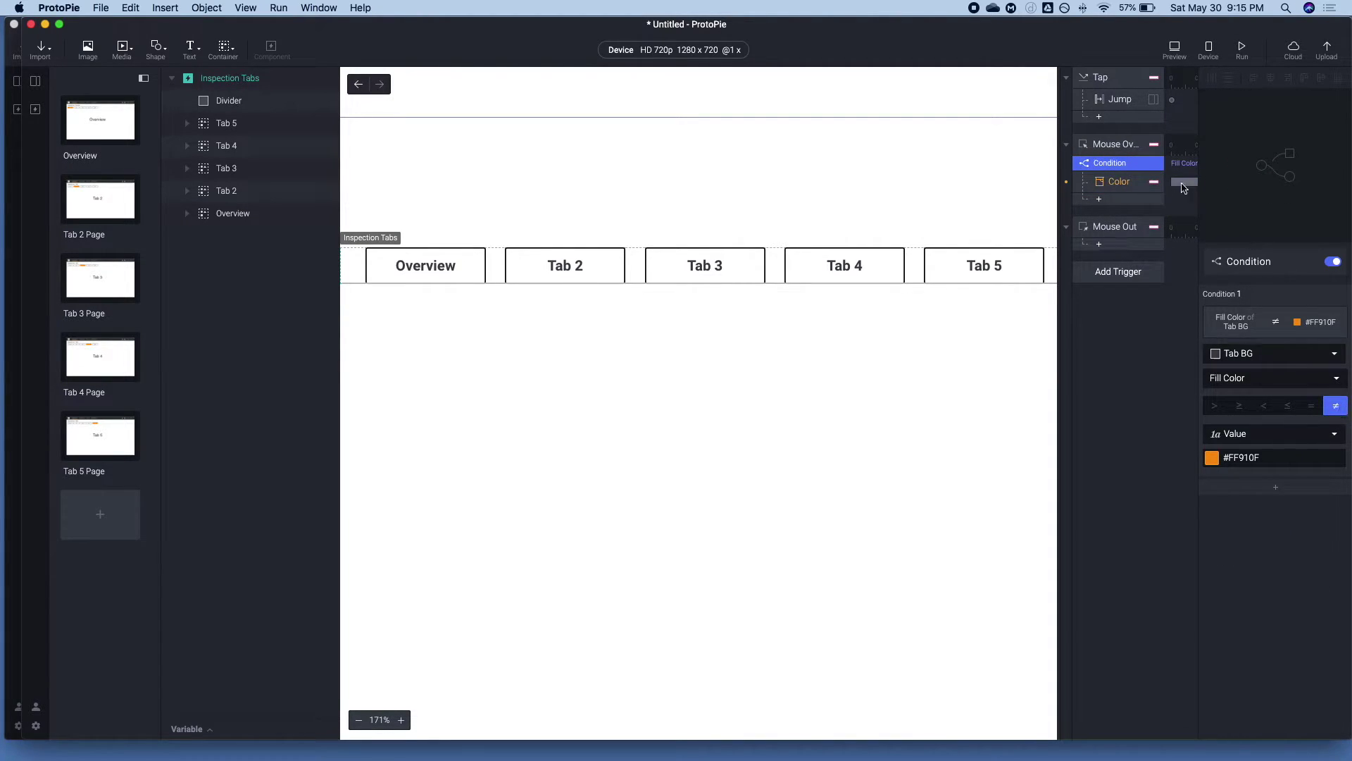
Set the fill of the Mouse Over Color response on the Overview container to #FAB005.
{"action": "left_click", "coordinate": [1119, 183]}
{"action": "left_click", "coordinate": [1212, 343]}
{"action": "left_click", "coordinate": [1212, 345]}
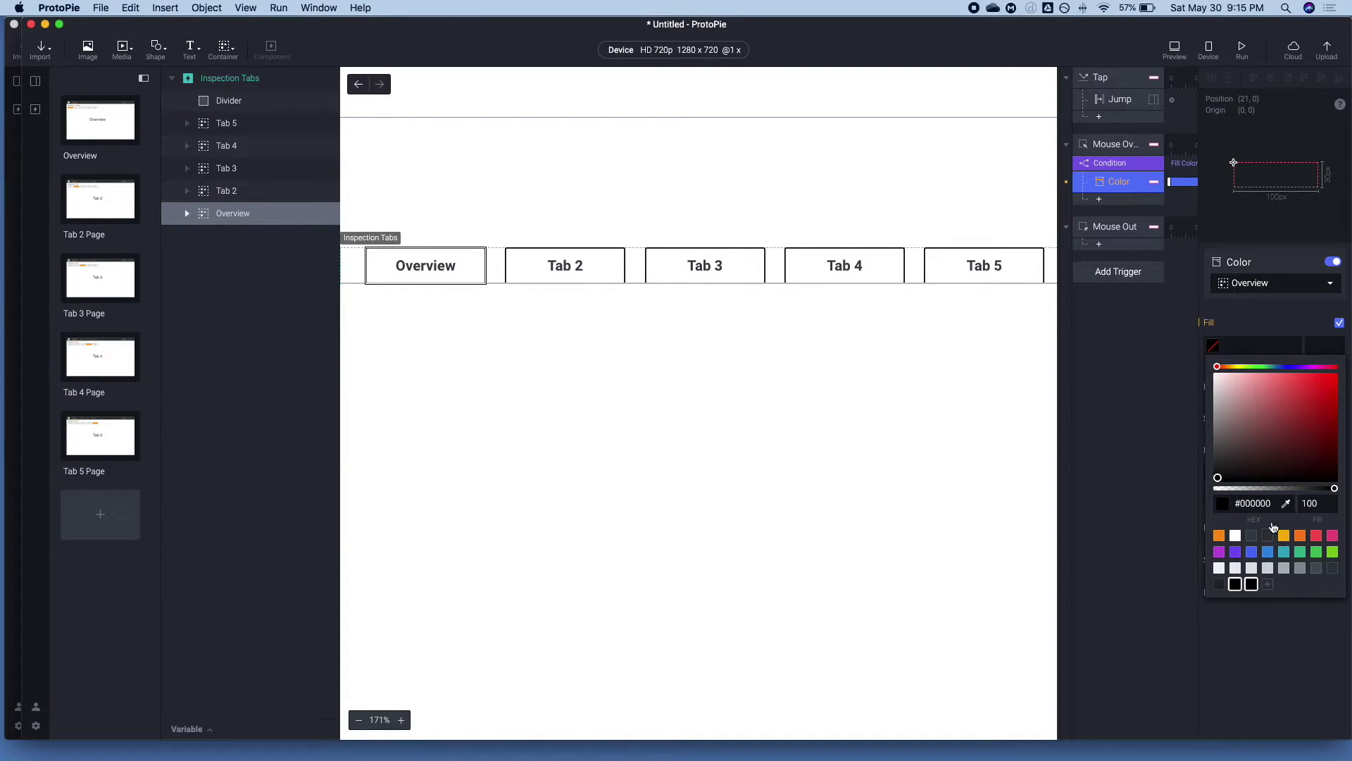
{"action": "left_click", "coordinate": [1284, 535]}
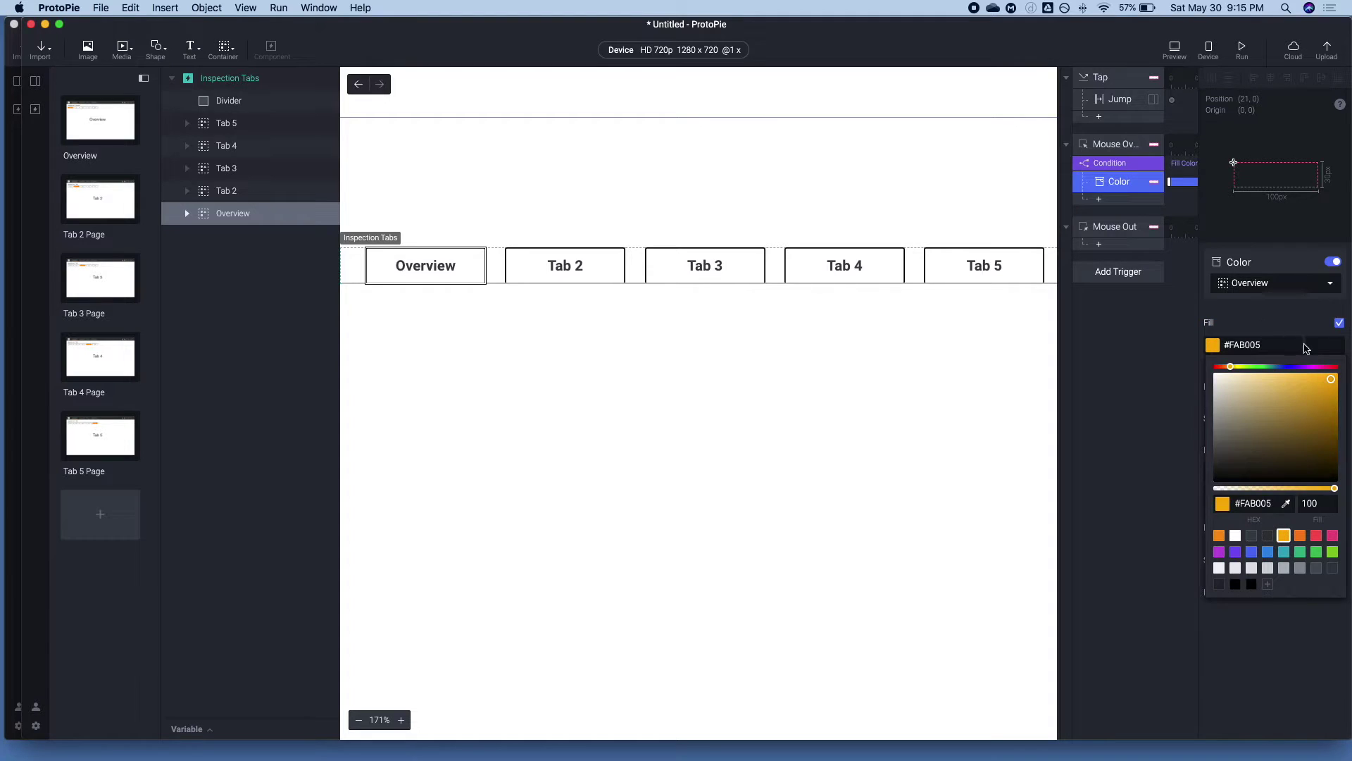
{"action": "left_click", "coordinate": [1319, 346]}
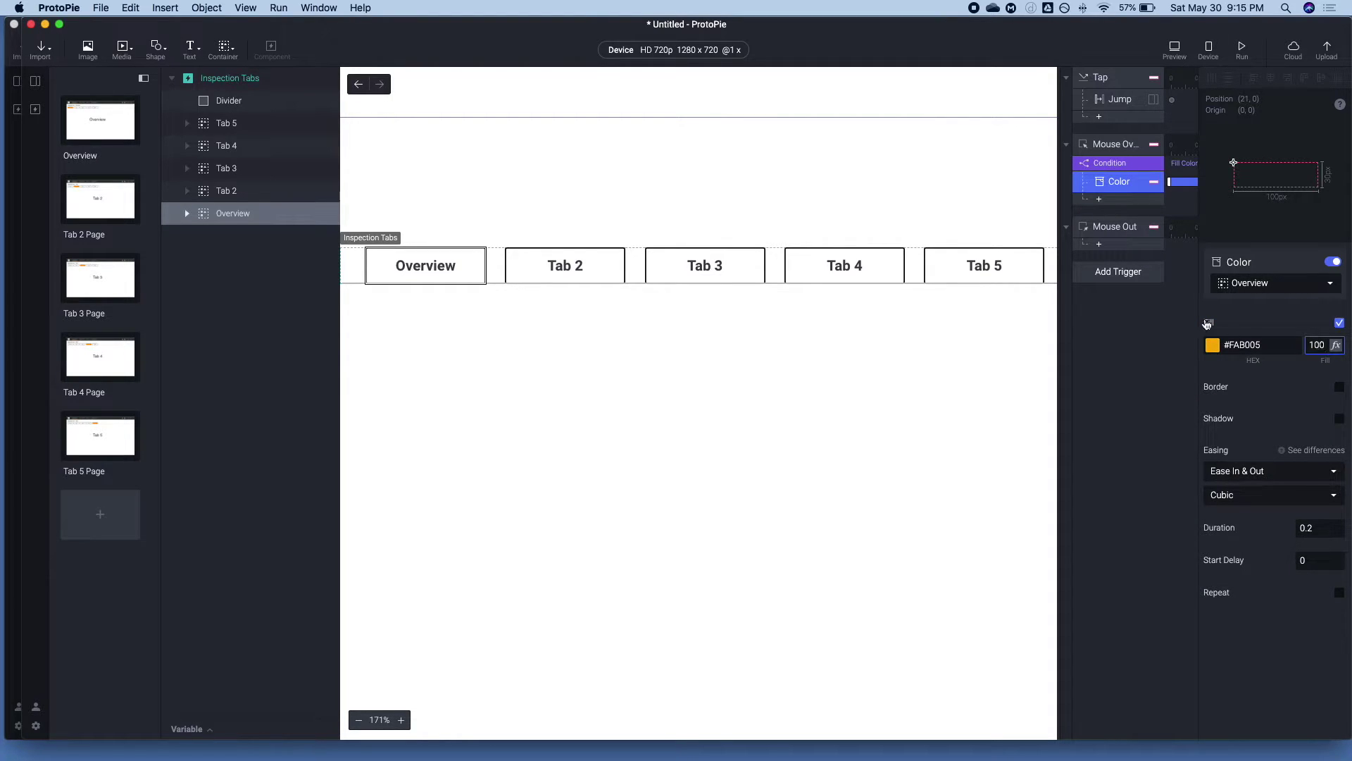
Preview the Overview tab's hover behaviour and check the layer assigned to the Mouse Over condition.
{"action": "left_click", "coordinate": [1106, 163]}
{"action": "left_click", "coordinate": [1174, 49]}
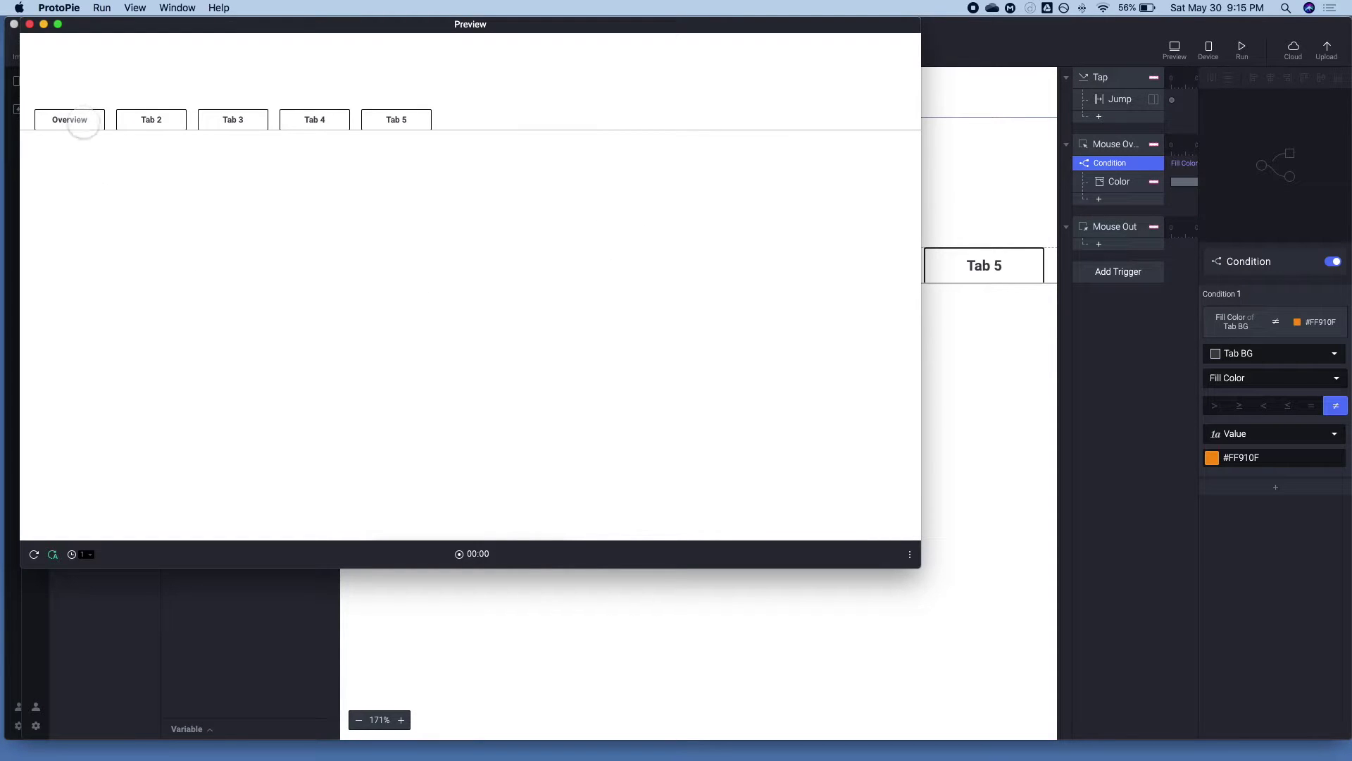
{"action": "left_click", "coordinate": [1135, 169]}
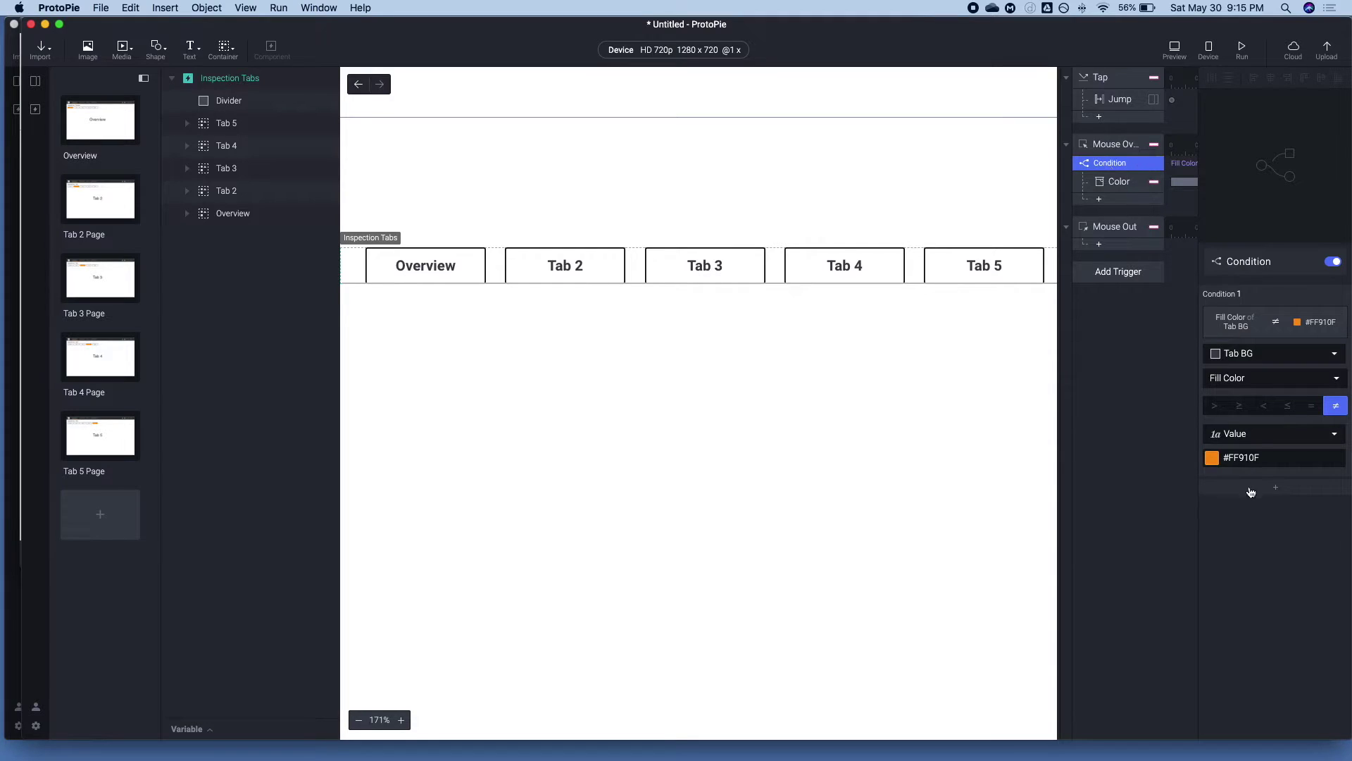
{"action": "left_click", "coordinate": [1232, 356]}
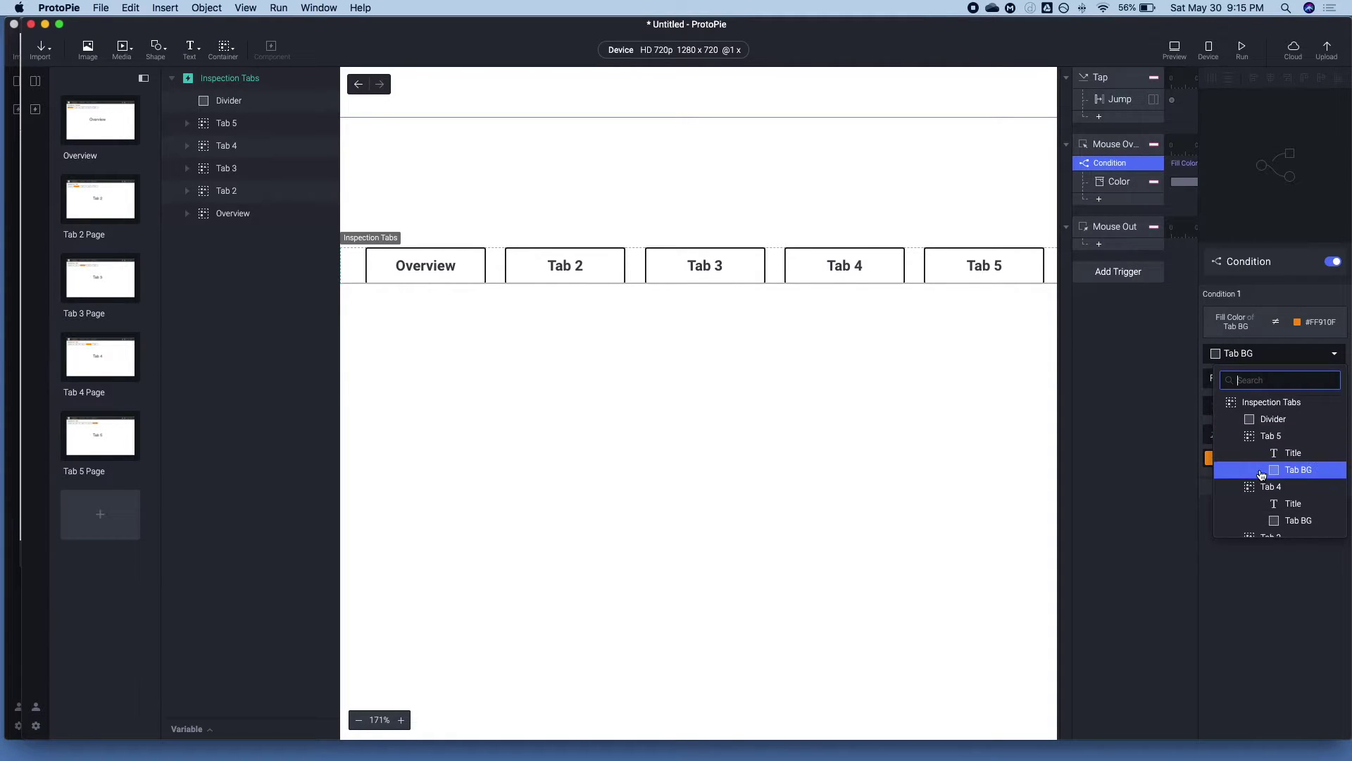
{"action": "left_click", "coordinate": [1261, 471]}
Retarget the Mouse Over Color response to the Overview tab's Tab BG layer and set its fill to #FAB005.
{"action": "left_click", "coordinate": [1111, 184]}
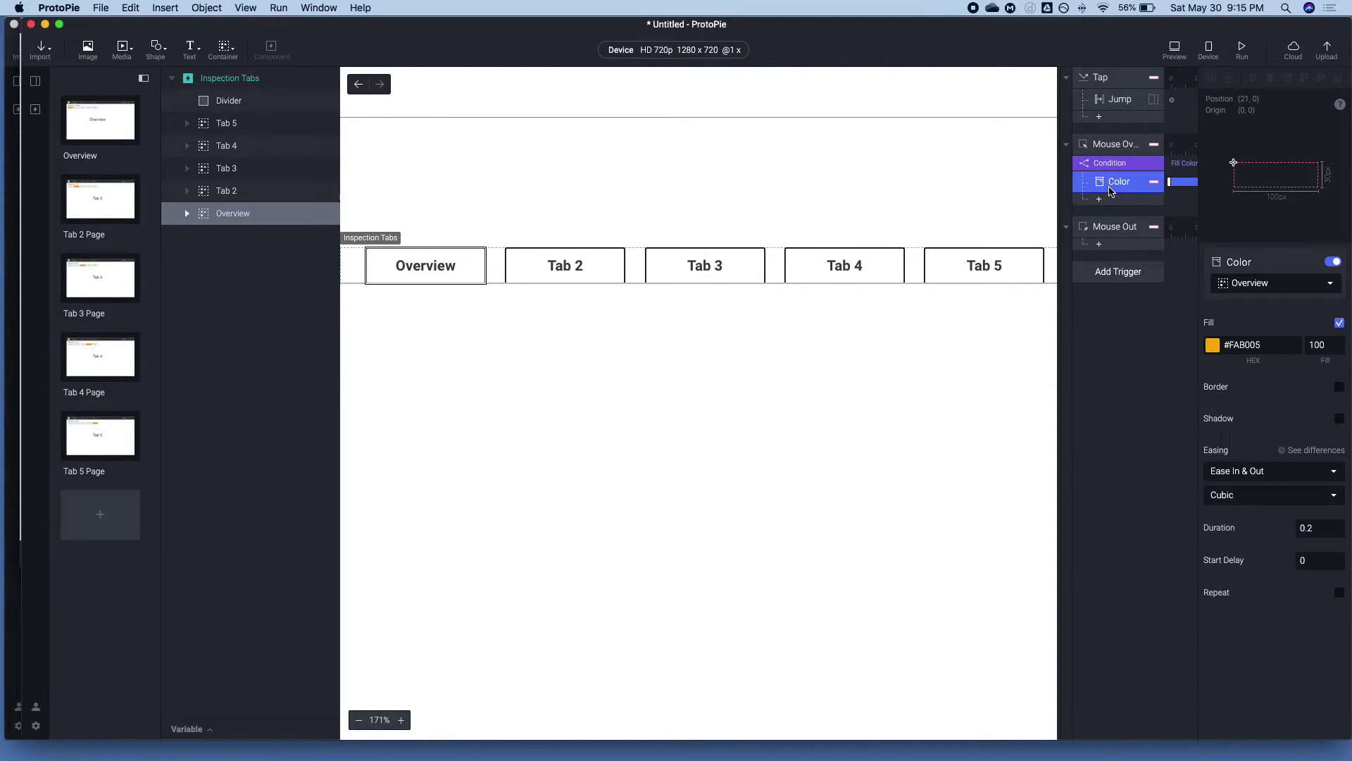
{"action": "left_click", "coordinate": [1257, 283]}
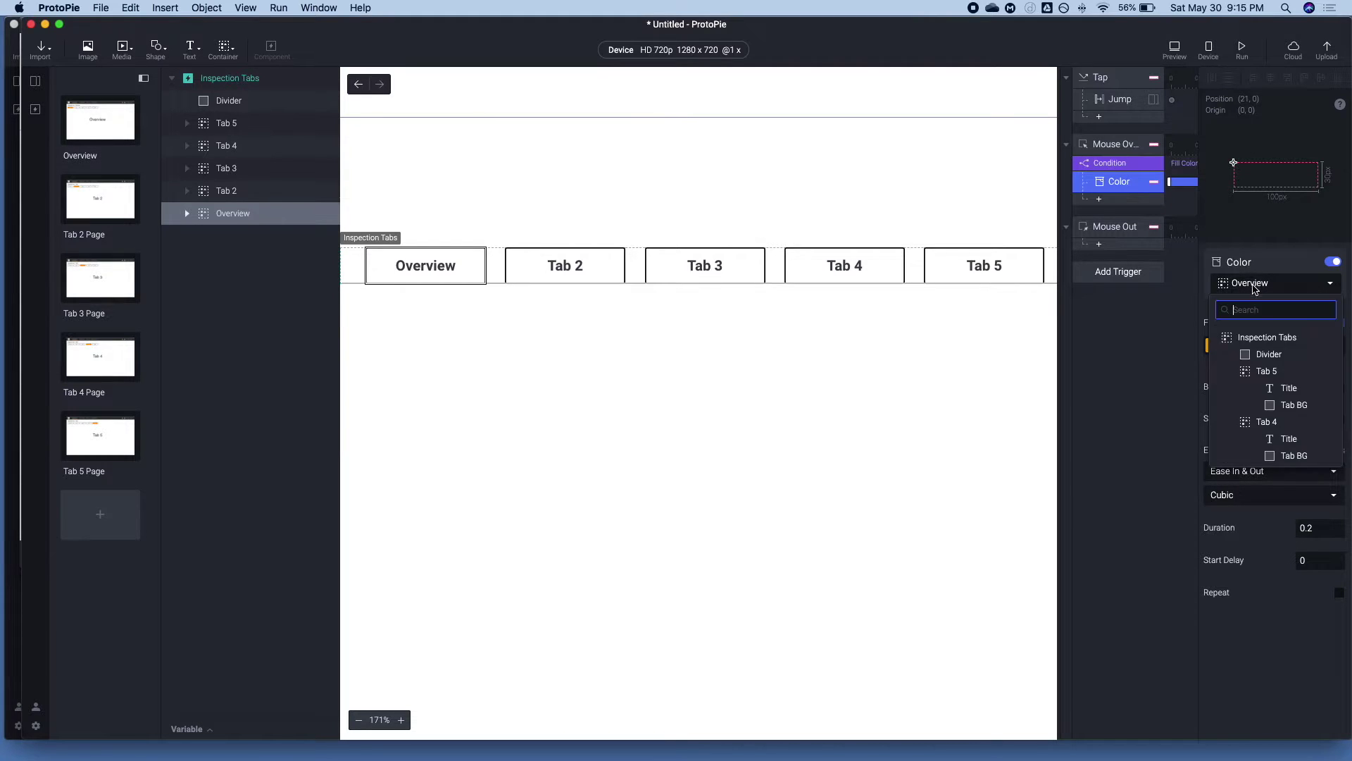
{"action": "scroll", "coordinate": [1274, 415], "scroll_direction": "down", "scroll_amount": 5}
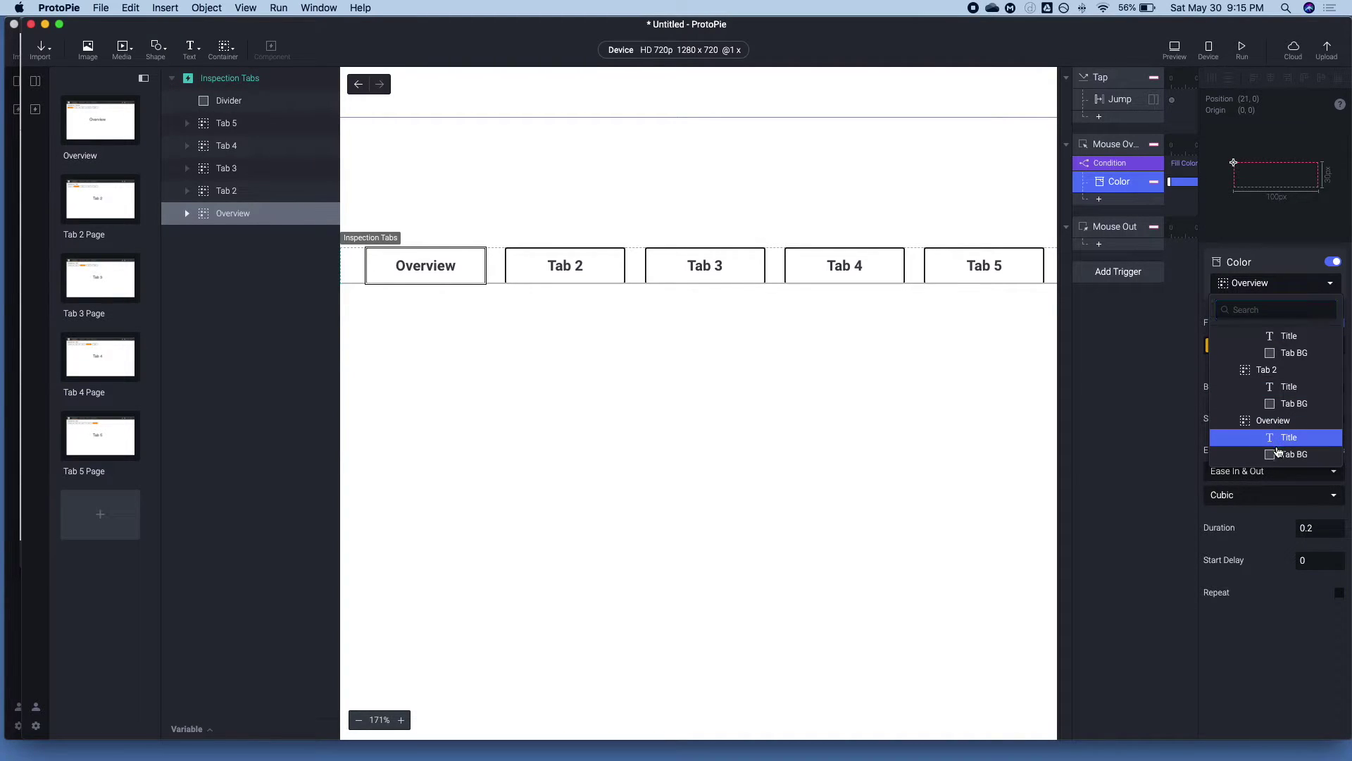
{"action": "left_click", "coordinate": [1277, 453]}
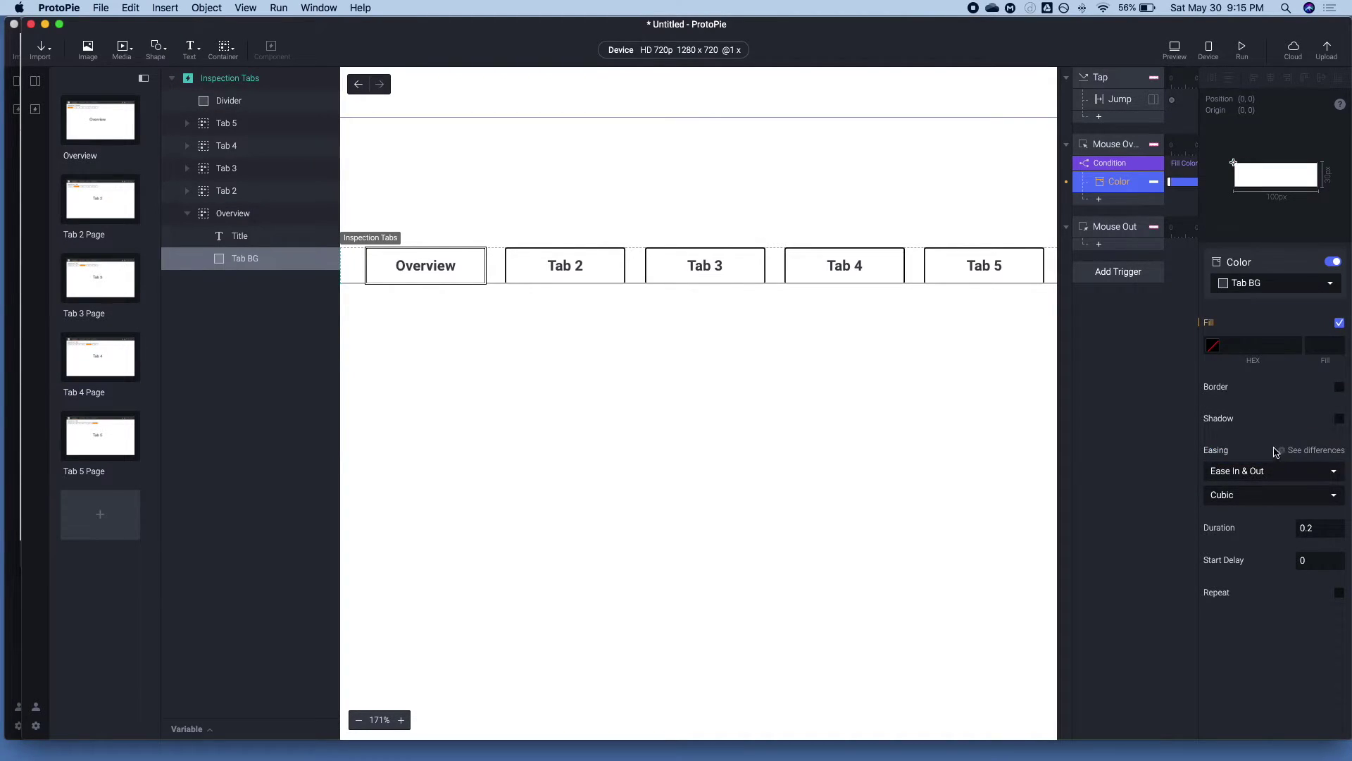
{"action": "left_click", "coordinate": [1213, 347]}
{"action": "left_click", "coordinate": [1287, 540]}
{"action": "left_click", "coordinate": [1322, 347]}
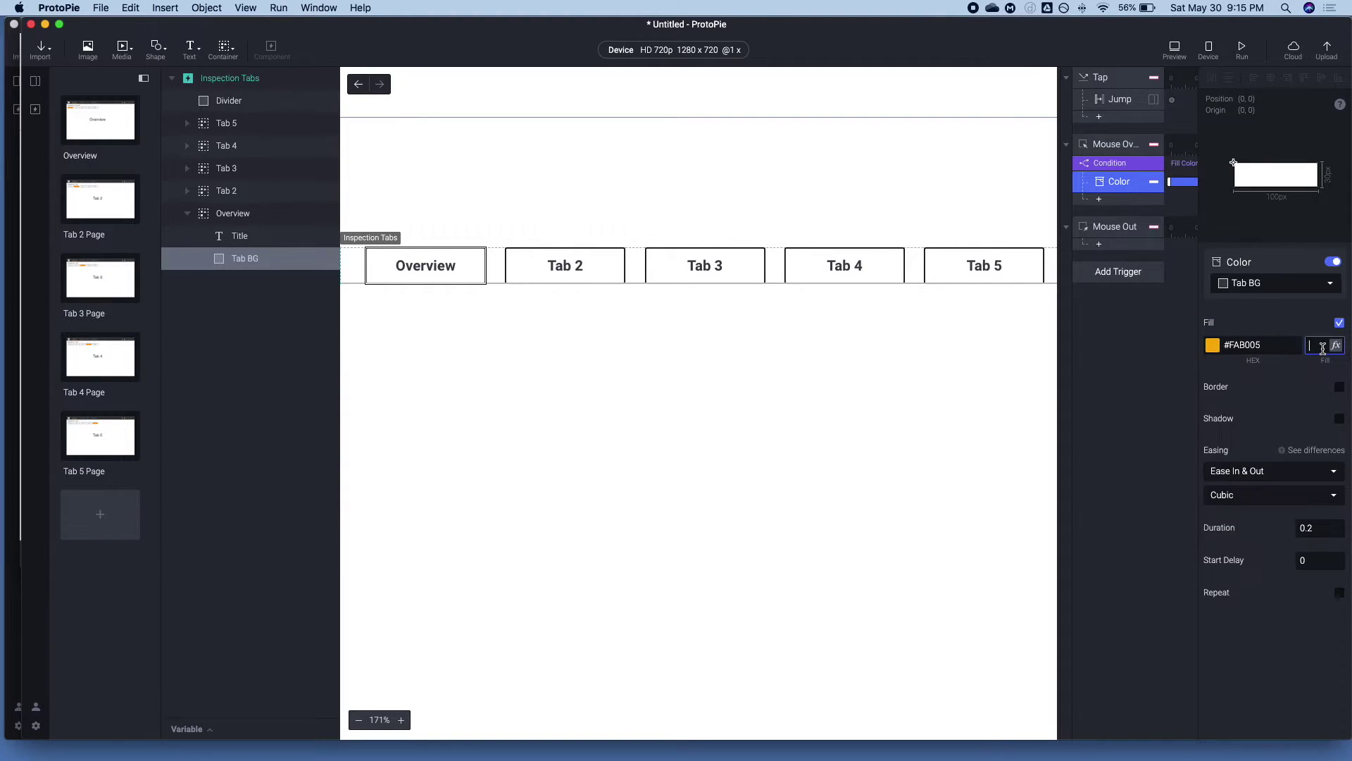
{"action": "key", "text": "Tab"}
Copy the Overview tab's Mouse Over condition with its Color response into the Mouse Out trigger.
{"action": "left_click", "coordinate": [1105, 164]}
{"action": "key", "text": "super+c"}
{"action": "left_click", "coordinate": [1113, 226]}
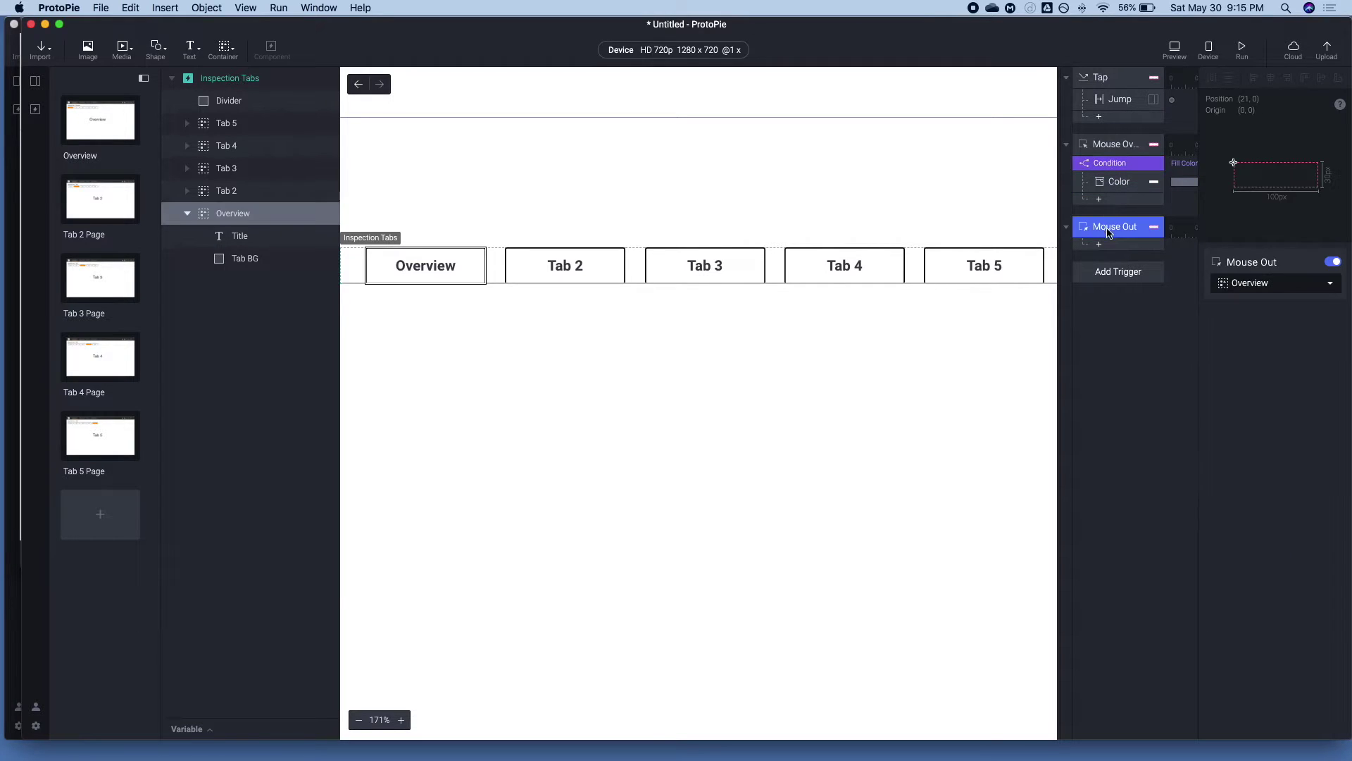
{"action": "key", "text": "super+v"}
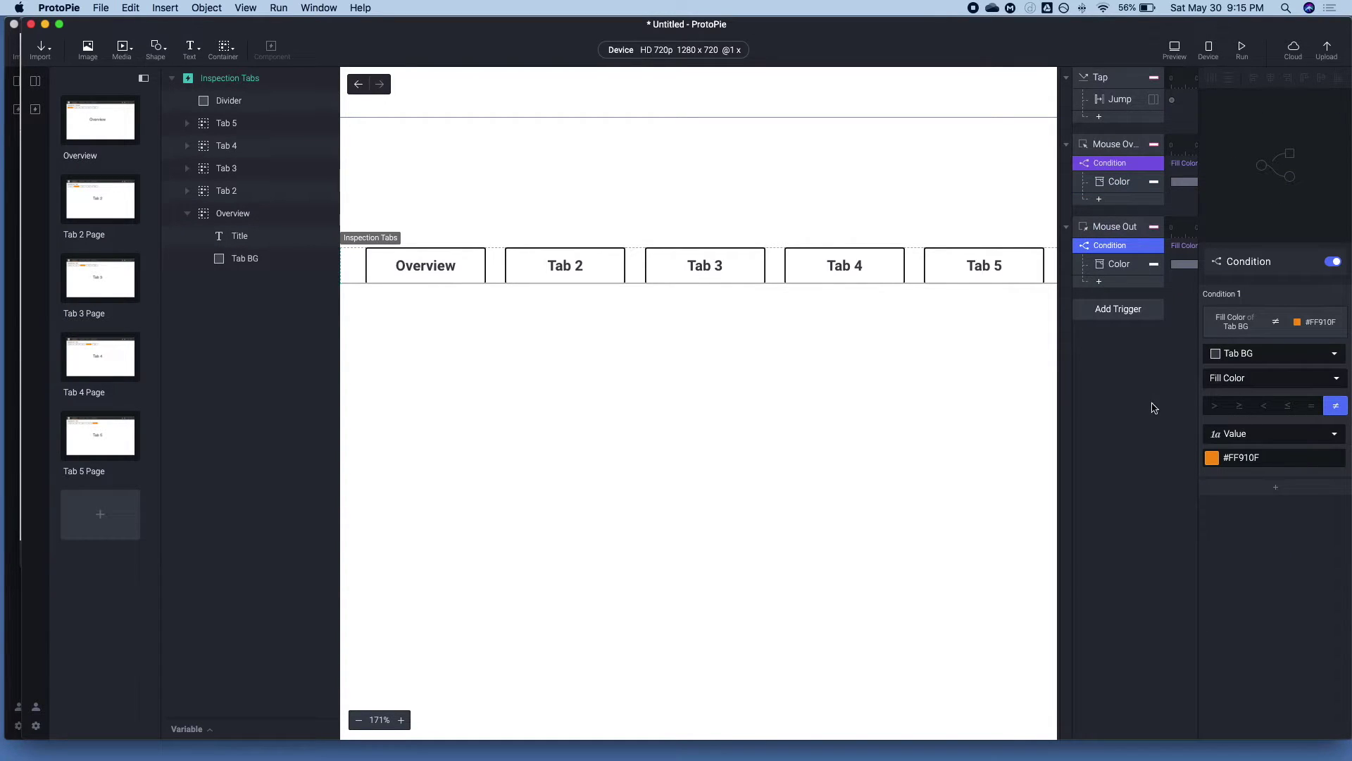
Set the fill of the Mouse Out Color response to #FFFFFF and preview the Overview tab's hover behaviour.
{"action": "left_click", "coordinate": [1114, 263]}
{"action": "left_click", "coordinate": [1212, 344]}
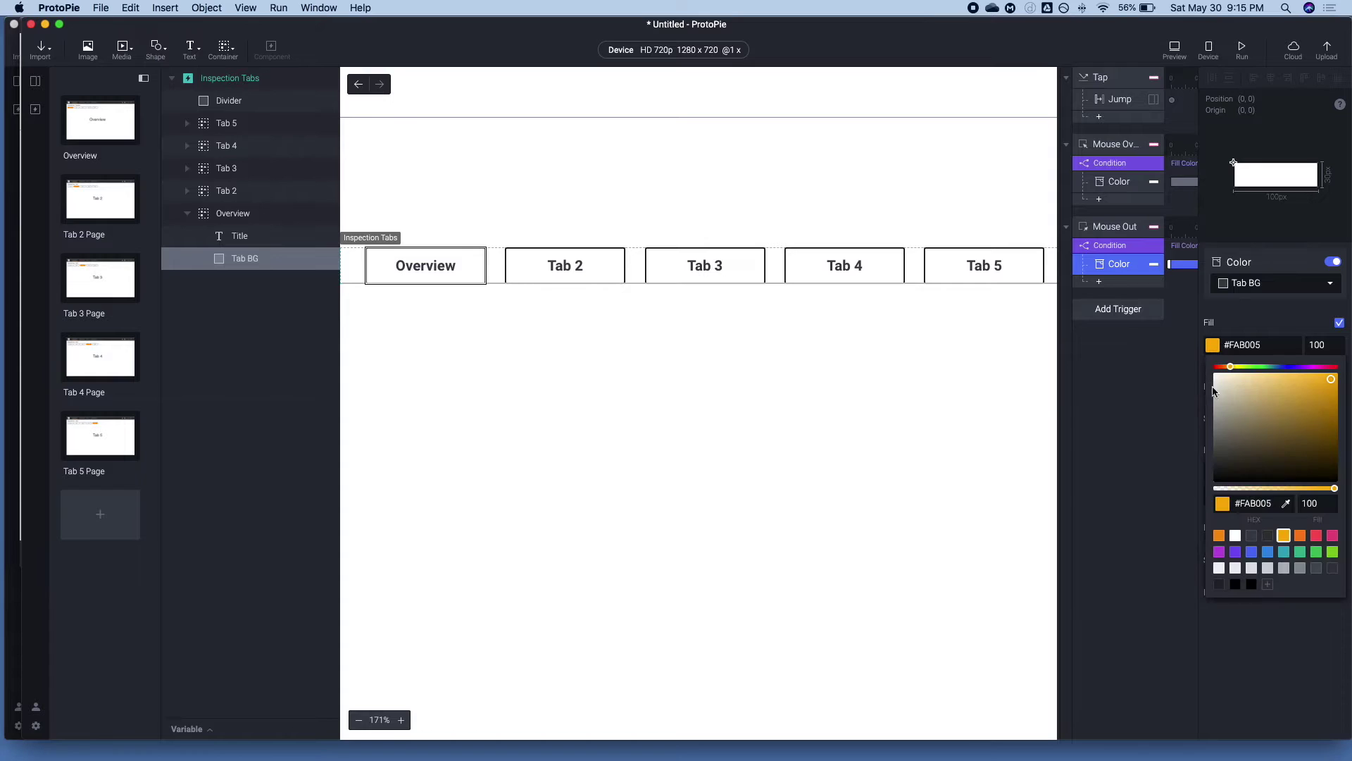
{"action": "left_click", "coordinate": [1169, 342]}
{"action": "left_click", "coordinate": [1241, 50]}
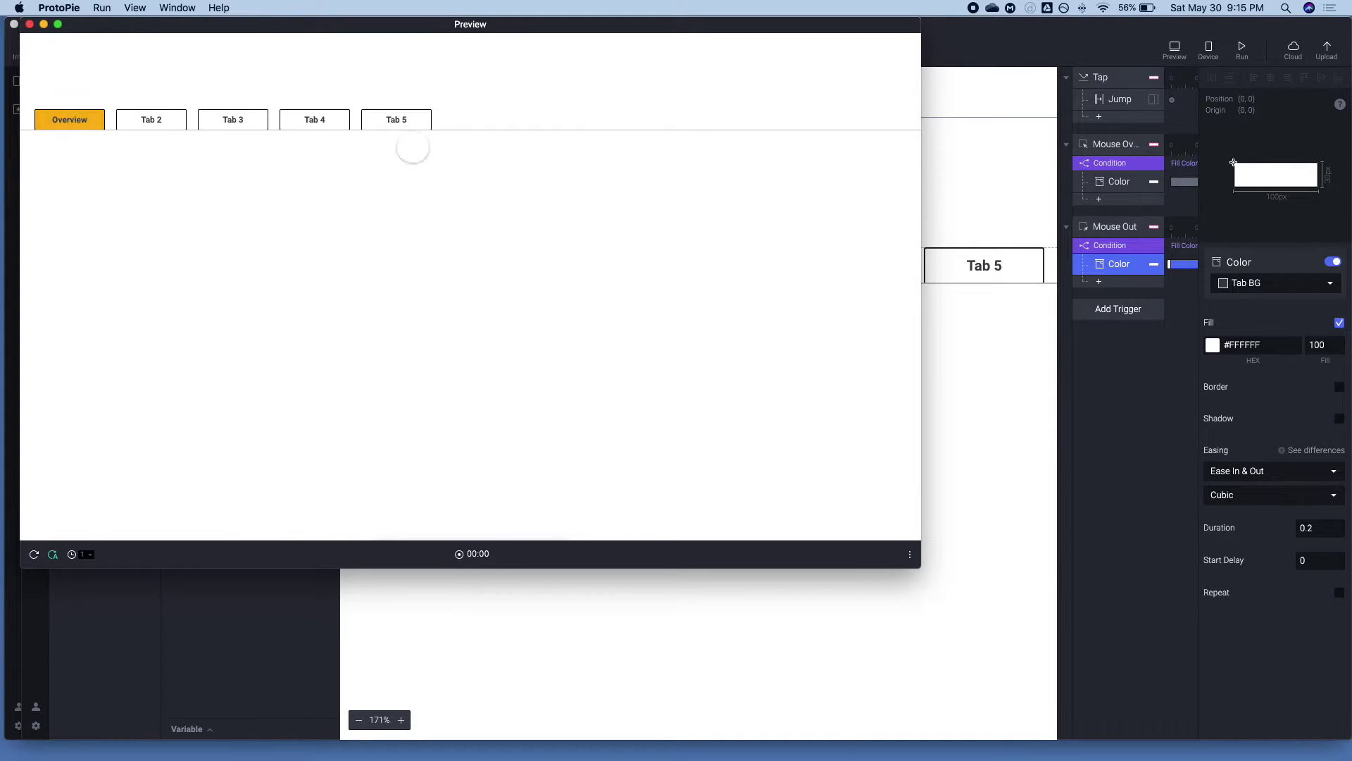
{"action": "left_click", "coordinate": [1019, 312]}
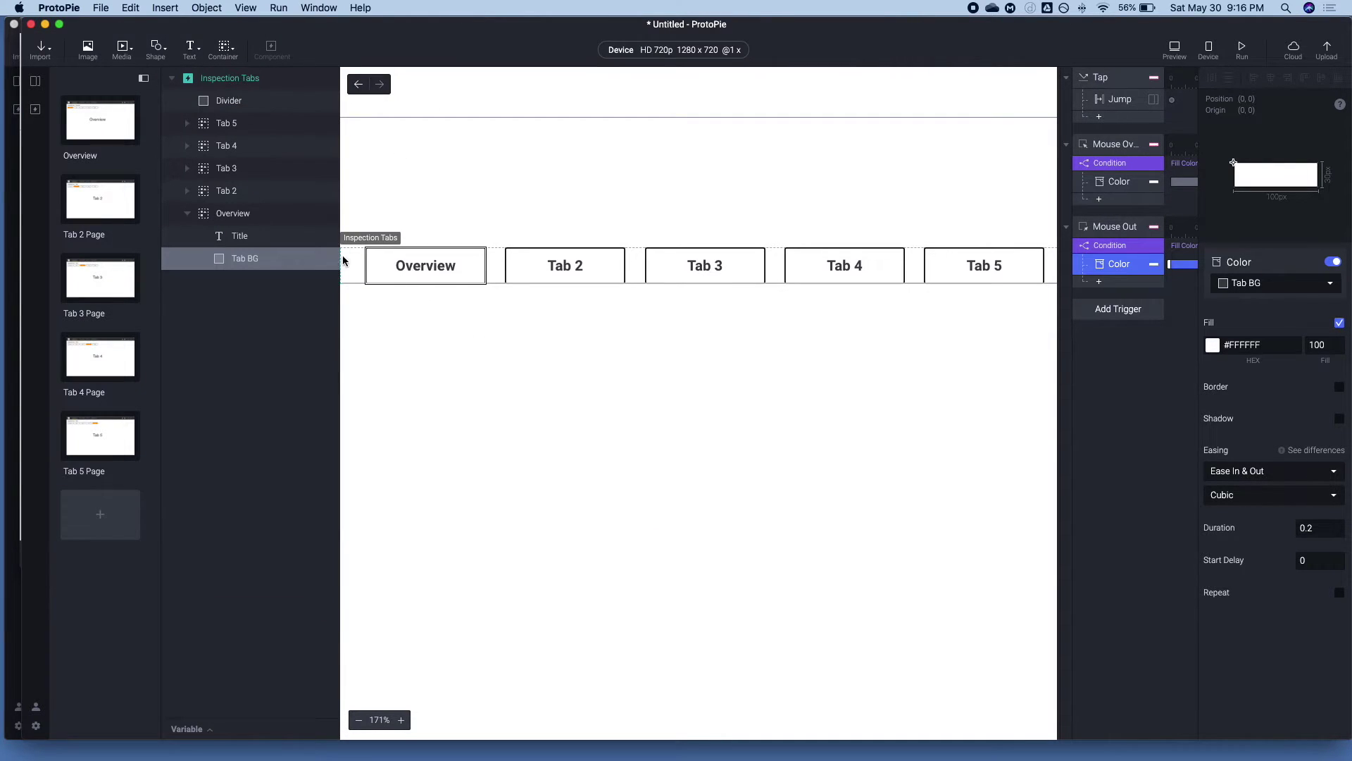
Fill Tab 2's Tab BG layer with #FF910F and turn off its border.
{"action": "left_click", "coordinate": [190, 192]}
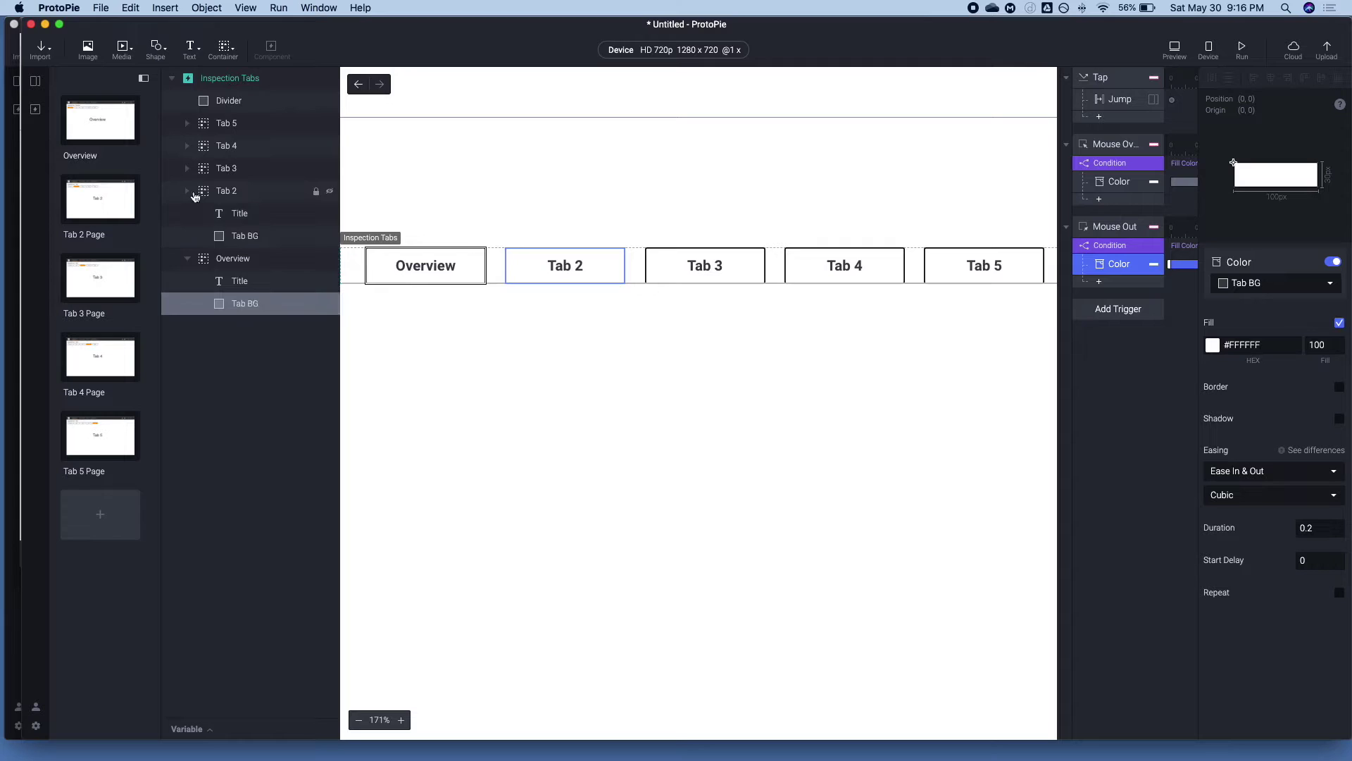
{"action": "left_click", "coordinate": [219, 223]}
{"action": "left_click", "coordinate": [221, 236]}
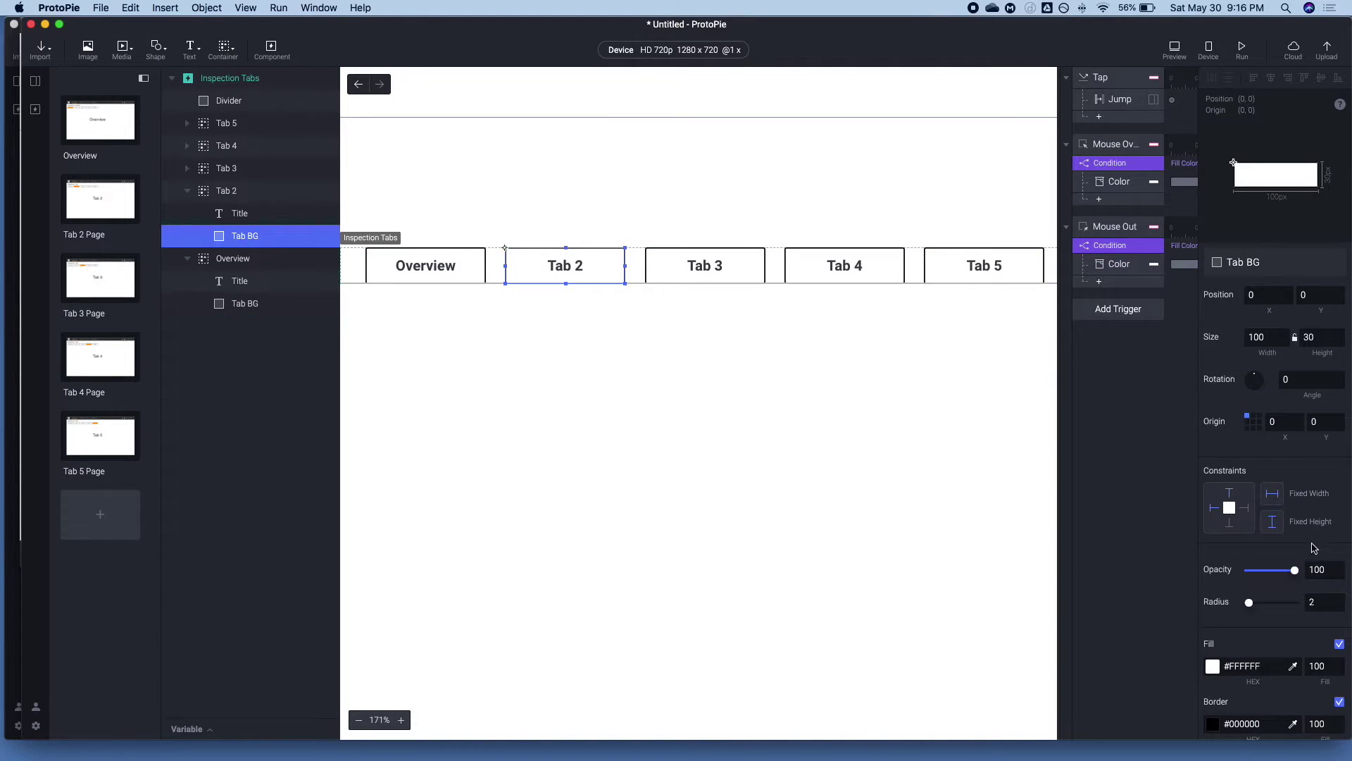
{"action": "left_click", "coordinate": [1212, 666]}
{"action": "left_click", "coordinate": [1220, 595]}
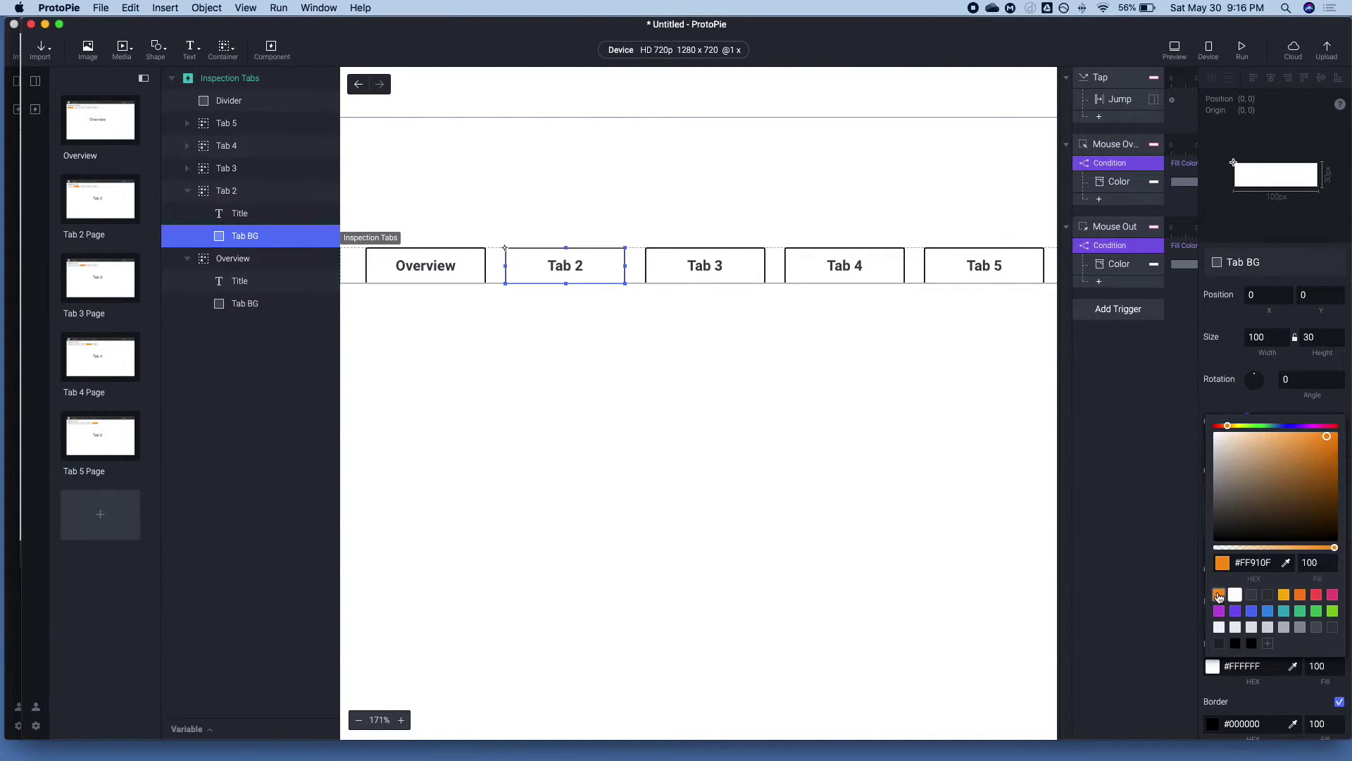
{"action": "left_click", "coordinate": [1338, 702]}
{"action": "left_click", "coordinate": [1337, 702]}
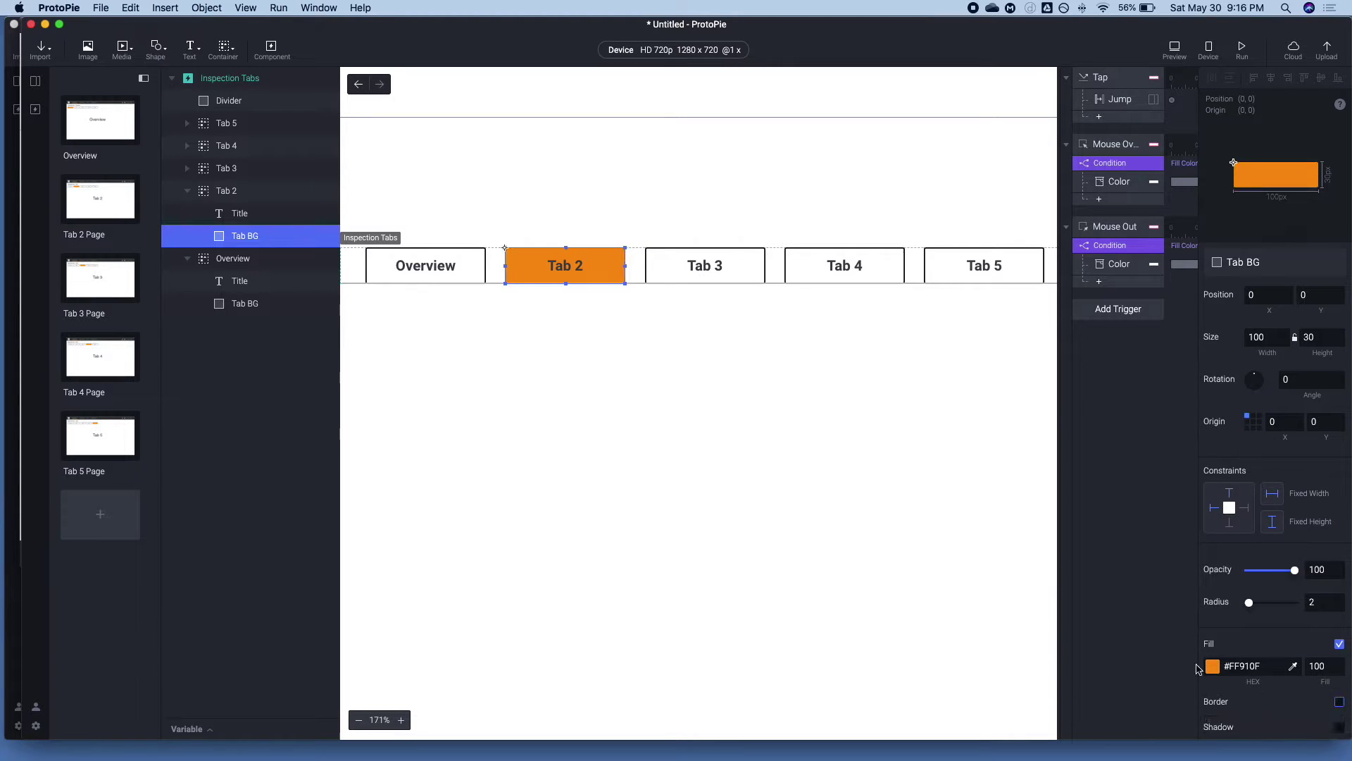
Pick a new text color for Tab 2's Title layer.
{"action": "left_click", "coordinate": [265, 215]}
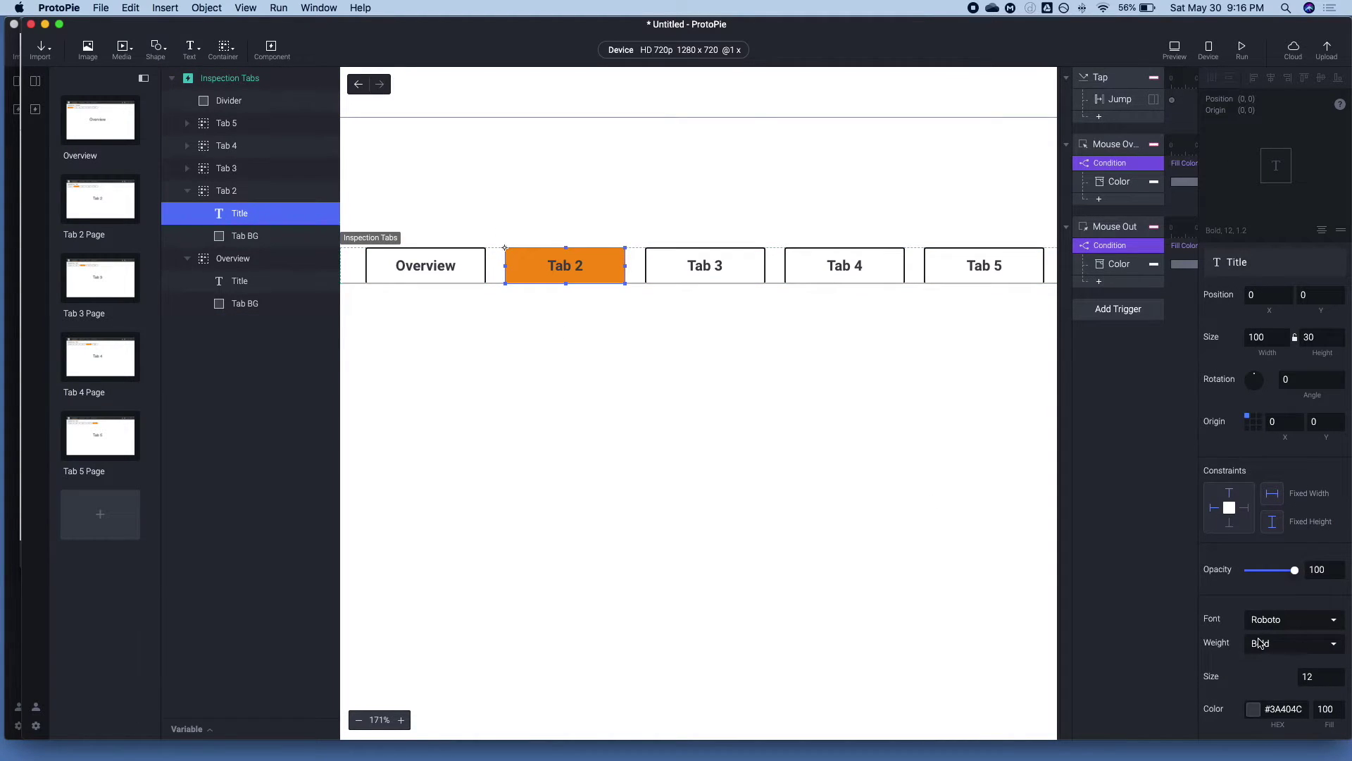
{"action": "left_click", "coordinate": [1253, 709]}
{"action": "left_click", "coordinate": [1226, 604]}
{"action": "left_click", "coordinate": [1092, 362]}
Duplicate the Overview tab's Tap, Mouse Over and Mouse Out triggers together with their responses.
{"action": "left_click", "coordinate": [1096, 148]}
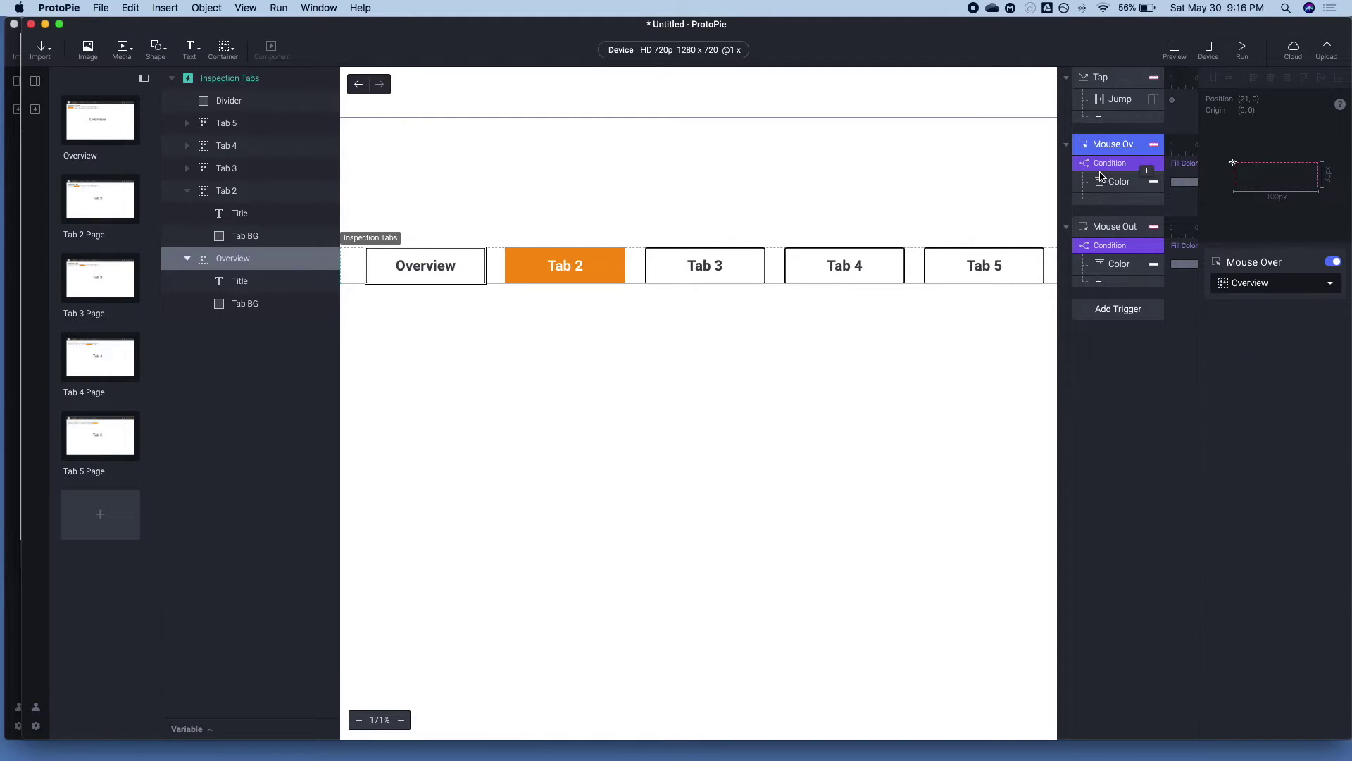
{"action": "left_click", "coordinate": [1103, 79]}
{"action": "left_click", "coordinate": [1110, 226], "text": "shift"}
{"action": "key", "text": "super+c"}
{"action": "key", "text": "super+v"}
Assign the duplicated Tap trigger to the Tab 2 container and set its Jump response to Tab 2 Page.
{"action": "left_click", "coordinate": [1109, 310]}
{"action": "left_click", "coordinate": [1258, 285]}
{"action": "scroll", "coordinate": [1270, 413], "scroll_direction": "down", "scroll_amount": 5}
{"action": "left_click", "coordinate": [1268, 364]}
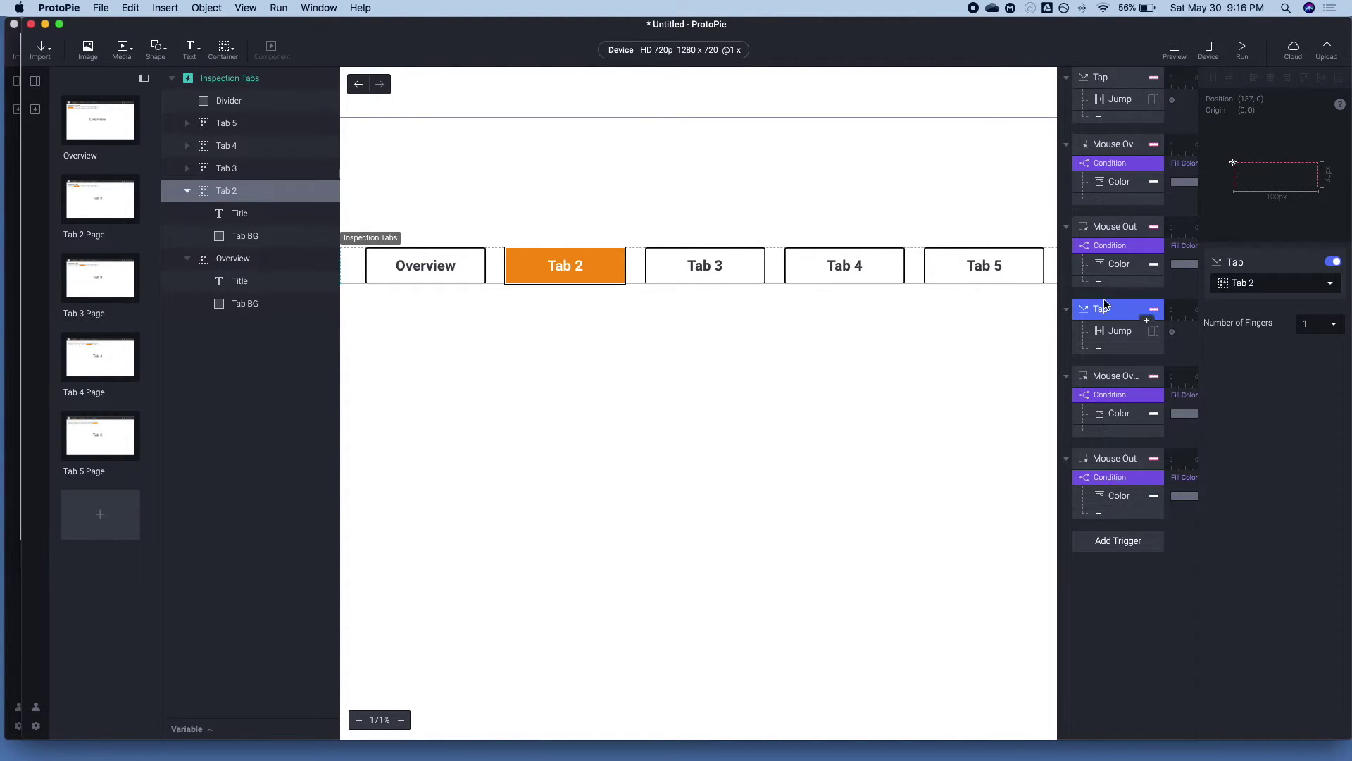
{"action": "left_click", "coordinate": [1108, 226]}
{"action": "left_click", "coordinate": [1110, 143]}
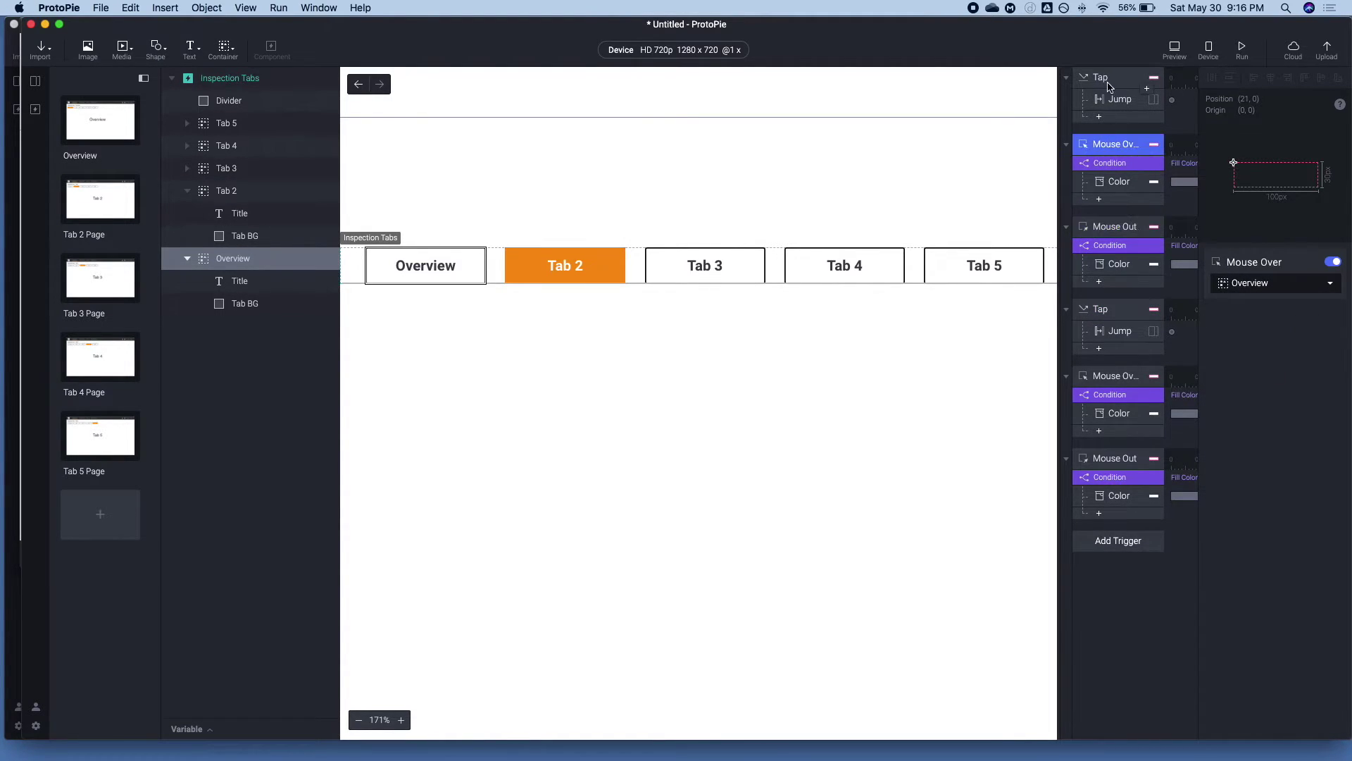
{"action": "left_click", "coordinate": [1106, 78]}
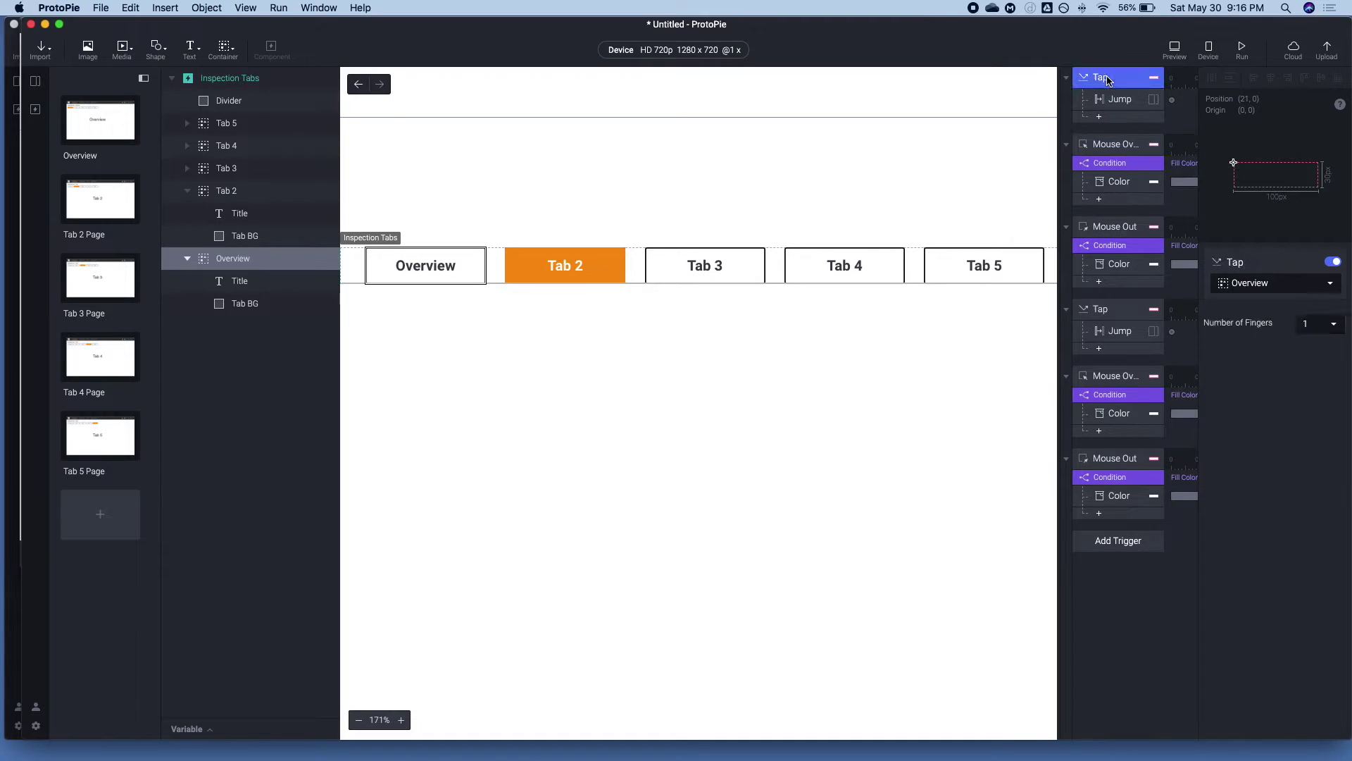
{"action": "left_click", "coordinate": [1117, 331]}
{"action": "left_click", "coordinate": [1252, 283]}
{"action": "left_click", "coordinate": [1255, 376]}
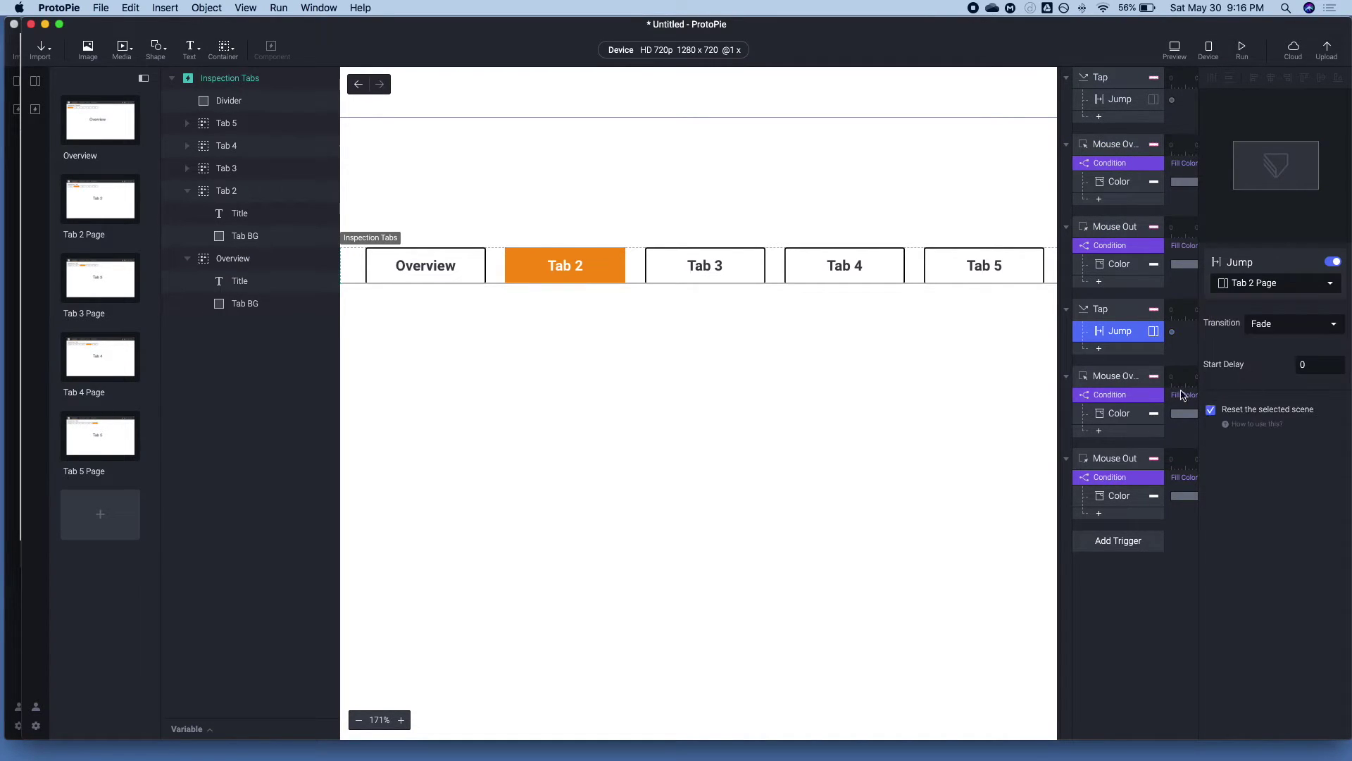
Assign the duplicated Mouse Over and Mouse Out triggers to the Tab 2 container.
{"action": "left_click", "coordinate": [1127, 376]}
{"action": "left_click", "coordinate": [1251, 284]}
{"action": "scroll", "coordinate": [1265, 406], "scroll_direction": "down", "scroll_amount": 3}
{"action": "left_click", "coordinate": [1266, 379]}
{"action": "left_click", "coordinate": [1102, 459]}
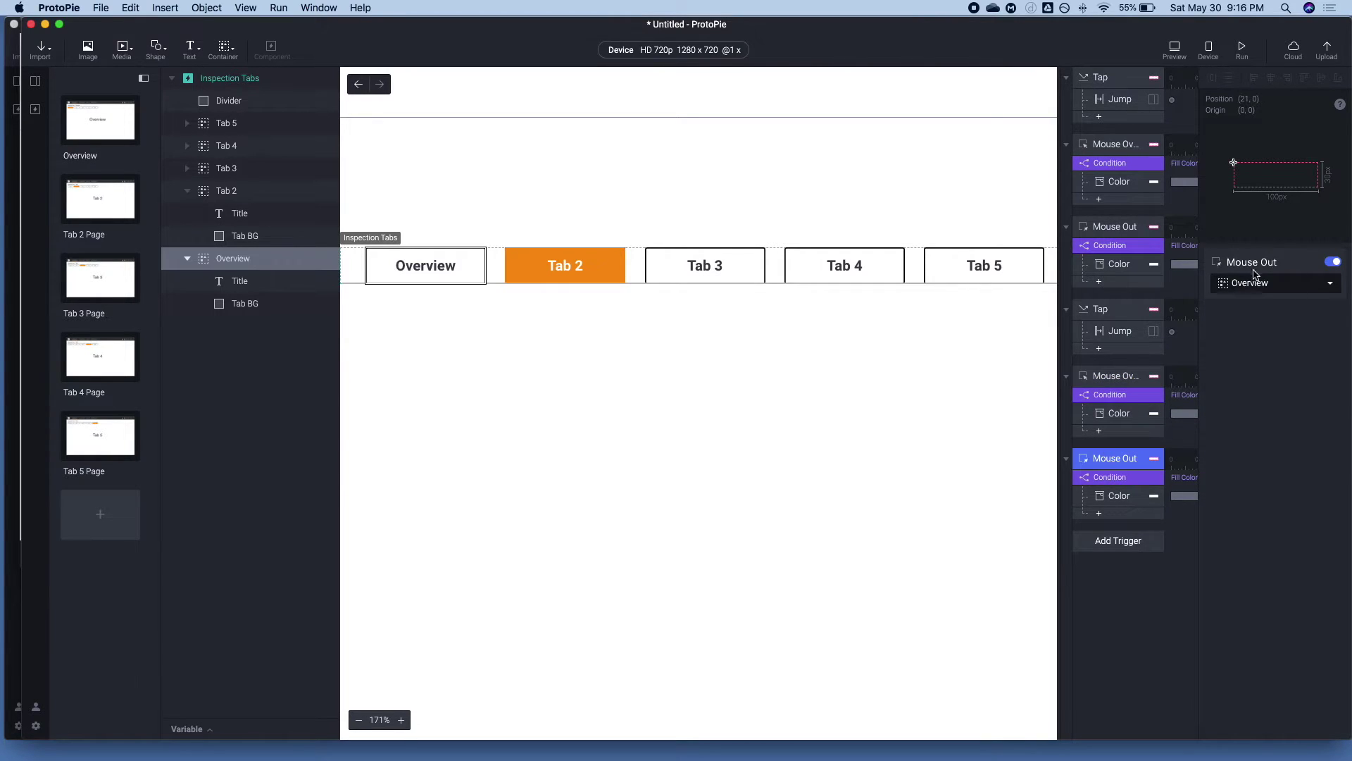
{"action": "left_click", "coordinate": [1255, 283]}
{"action": "scroll", "coordinate": [1265, 395], "scroll_direction": "down", "scroll_amount": 4}
{"action": "left_click", "coordinate": [1266, 378]}
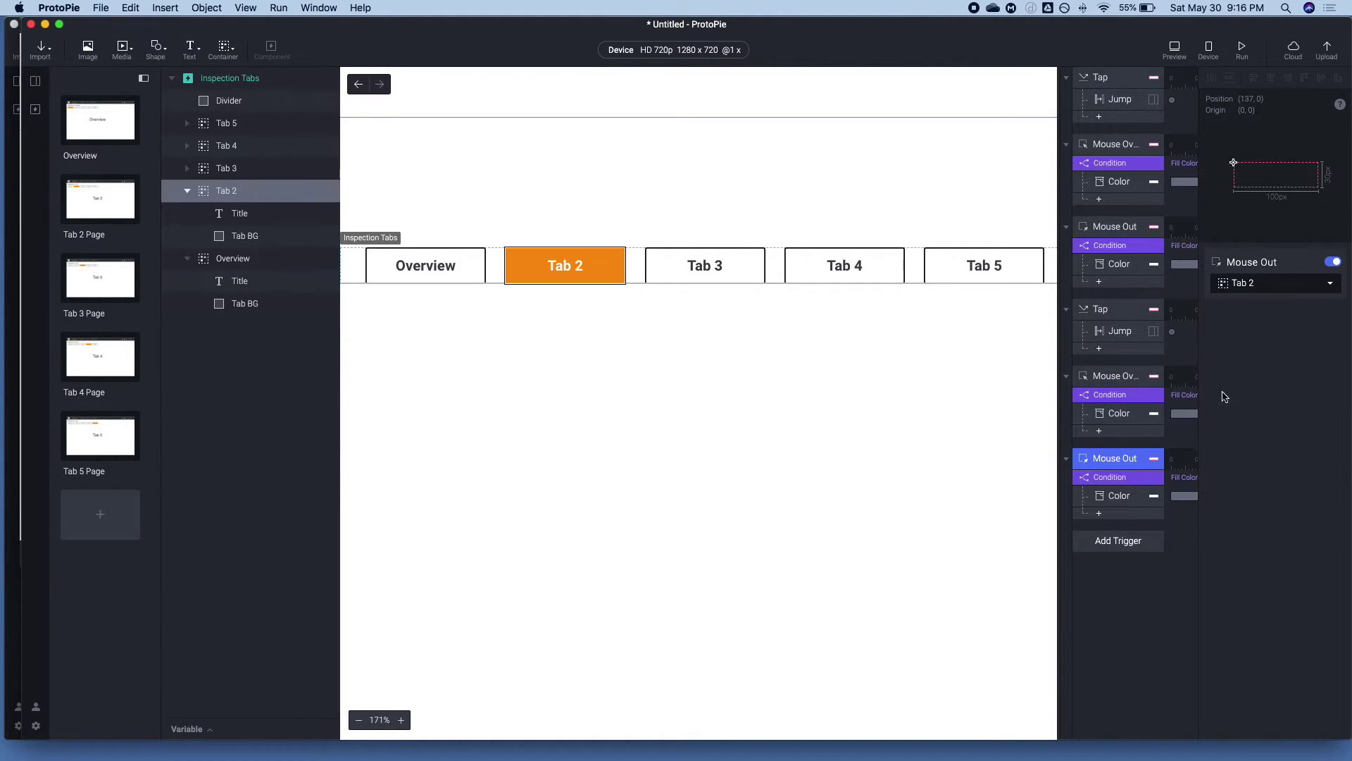
Point the conditions in Tab 2's Mouse Over and Mouse Out triggers at Tab 2's Tab BG layer.
{"action": "left_click", "coordinate": [1119, 416]}
{"action": "left_click", "coordinate": [1112, 395]}
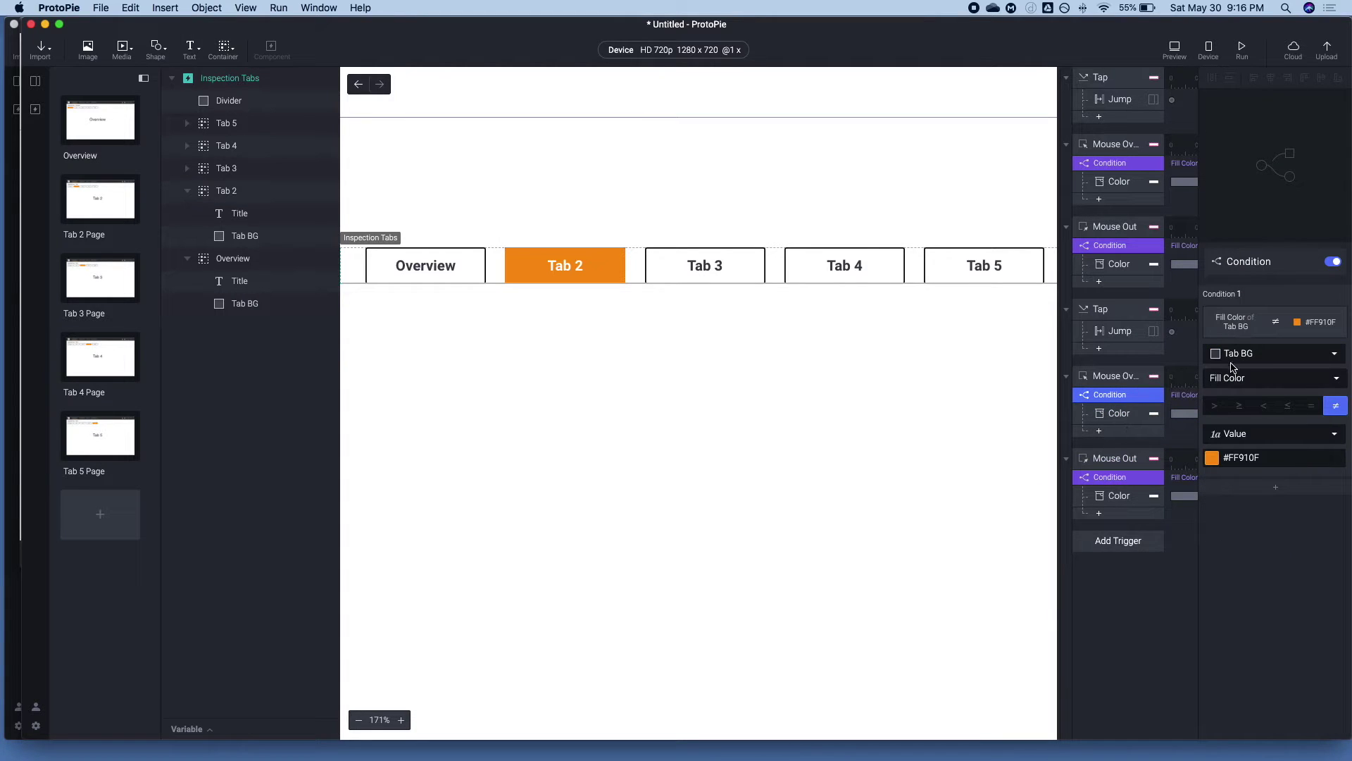
{"action": "left_click", "coordinate": [1130, 479], "text": "shift"}
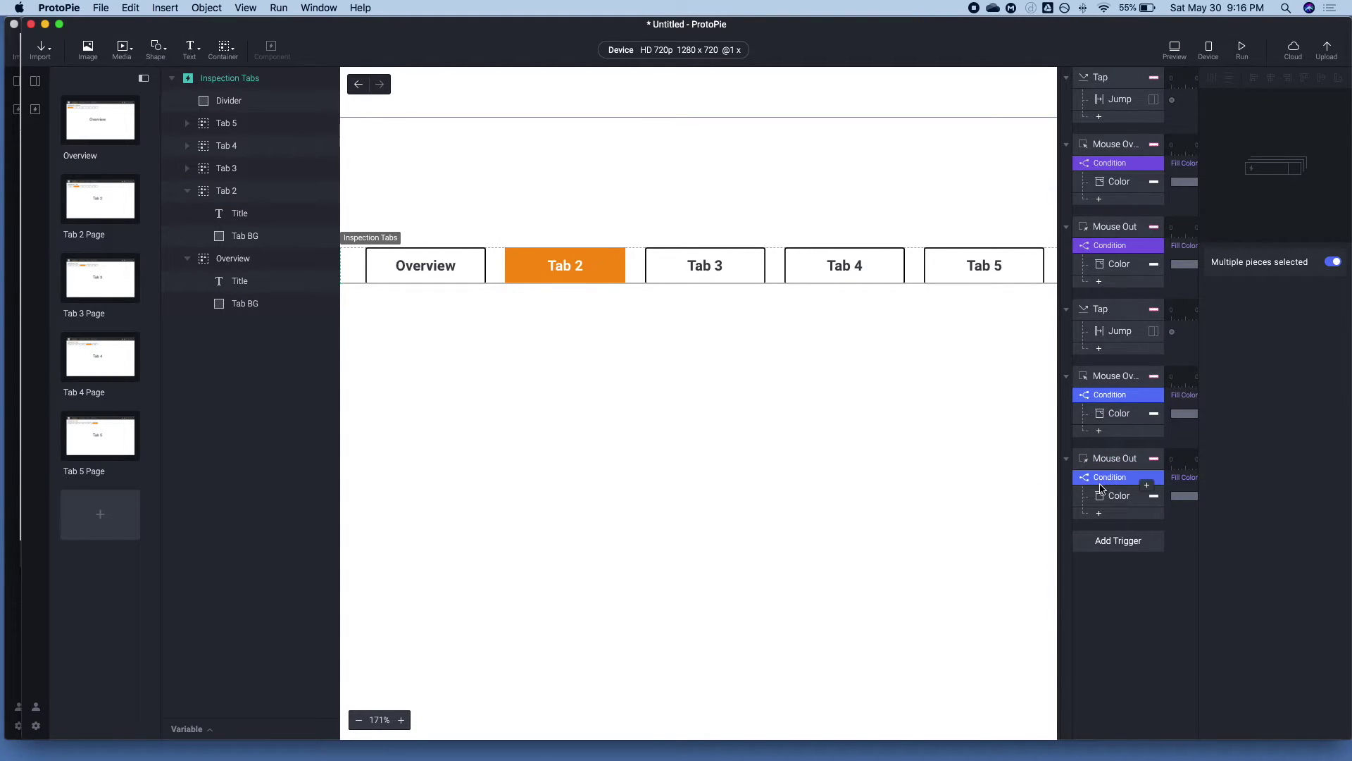
{"action": "left_click", "coordinate": [1103, 487], "text": "shift"}
{"action": "left_click", "coordinate": [1234, 355]}
{"action": "scroll", "coordinate": [1268, 451], "scroll_direction": "down", "scroll_amount": 3}
{"action": "left_click", "coordinate": [1270, 479]}
{"action": "left_click", "coordinate": [1132, 477]}
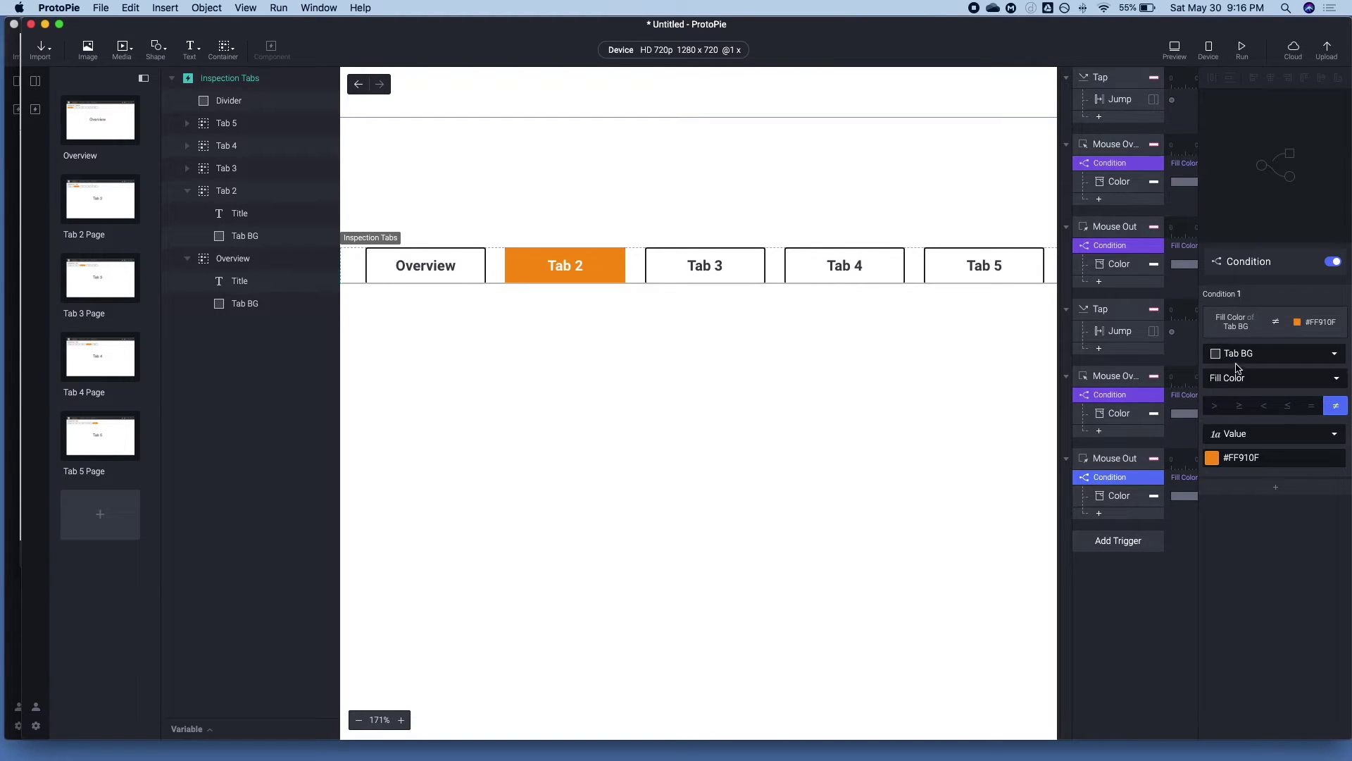
{"action": "left_click", "coordinate": [1238, 356]}
{"action": "scroll", "coordinate": [1268, 451], "scroll_direction": "down", "scroll_amount": 3}
{"action": "left_click", "coordinate": [1268, 476]}
Retarget the Color responses of Tab 2's Mouse Over and Mouse Out triggers to Tab 2's Tab BG layer.
{"action": "left_click", "coordinate": [1117, 416]}
{"action": "left_click", "coordinate": [1267, 283]}
{"action": "scroll", "coordinate": [1261, 366], "scroll_direction": "down", "scroll_amount": 3}
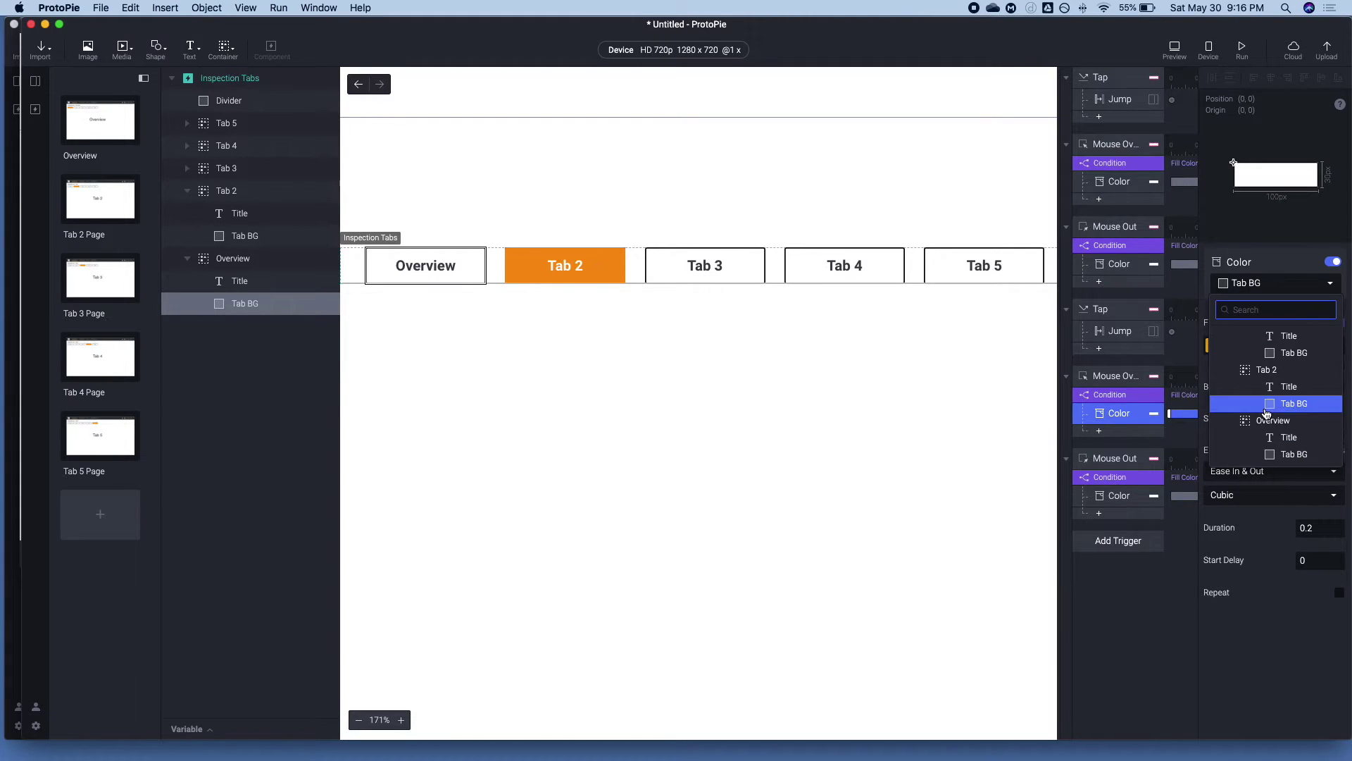
{"action": "left_click", "coordinate": [1264, 407]}
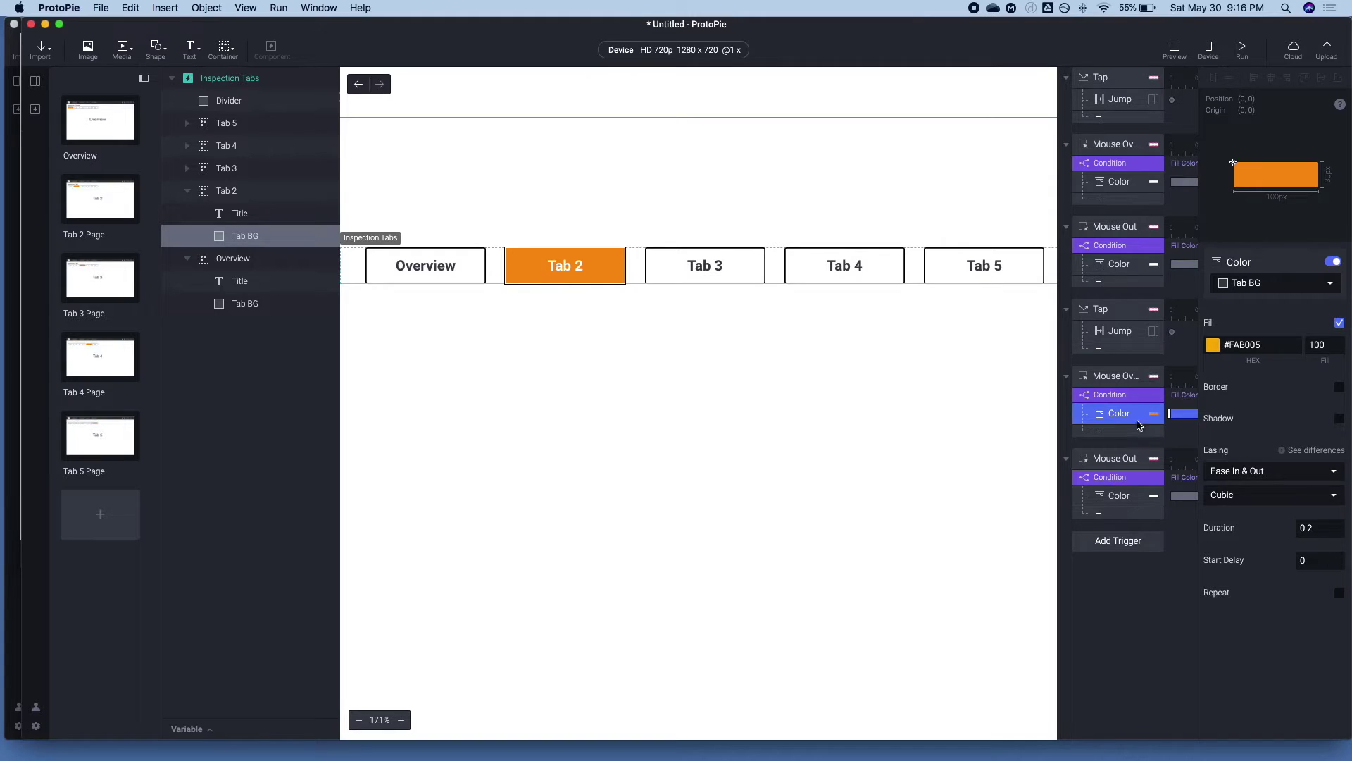
{"action": "left_click", "coordinate": [1120, 497]}
{"action": "left_click", "coordinate": [1245, 283]}
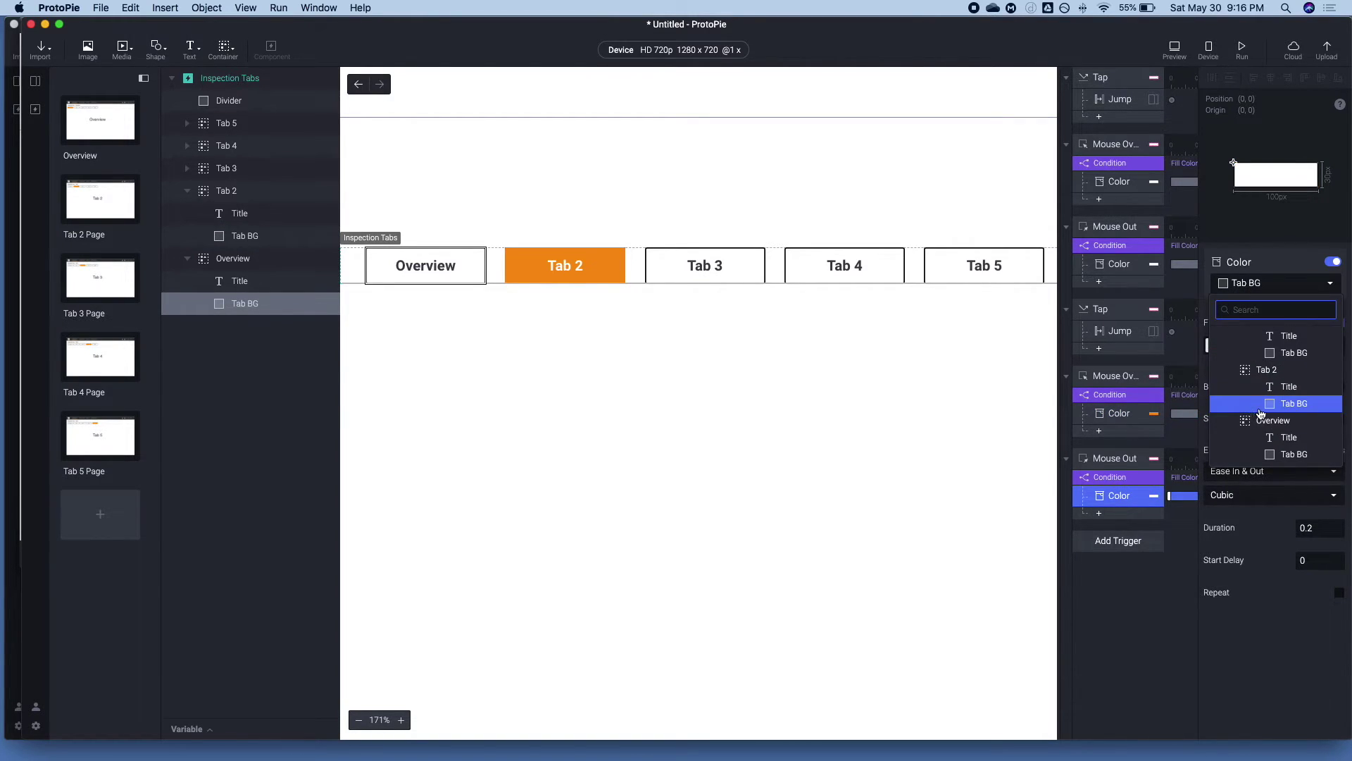
{"action": "left_click", "coordinate": [1257, 408]}
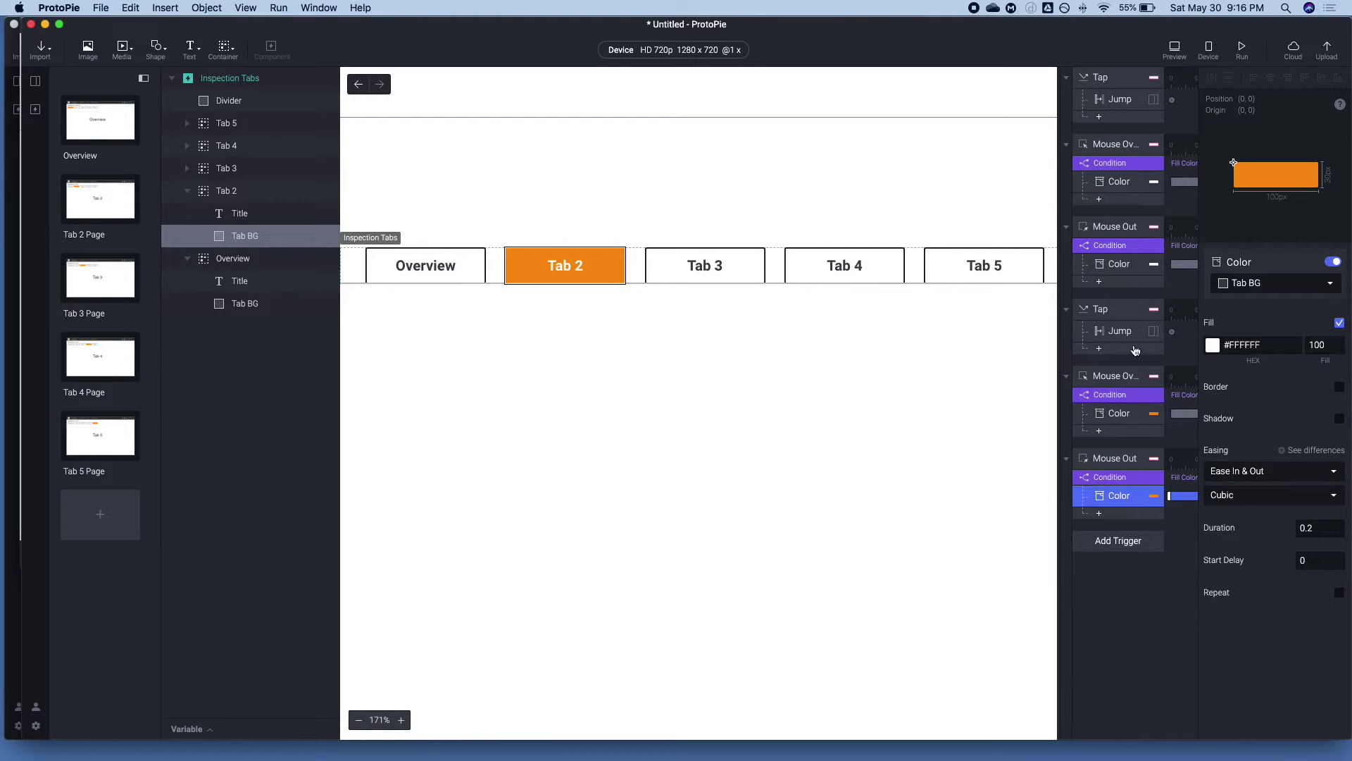
Check the Overview tab's hover Color responses and preview how the Overview and Tab 2 tabs behave.
{"action": "left_click", "coordinate": [1113, 266]}
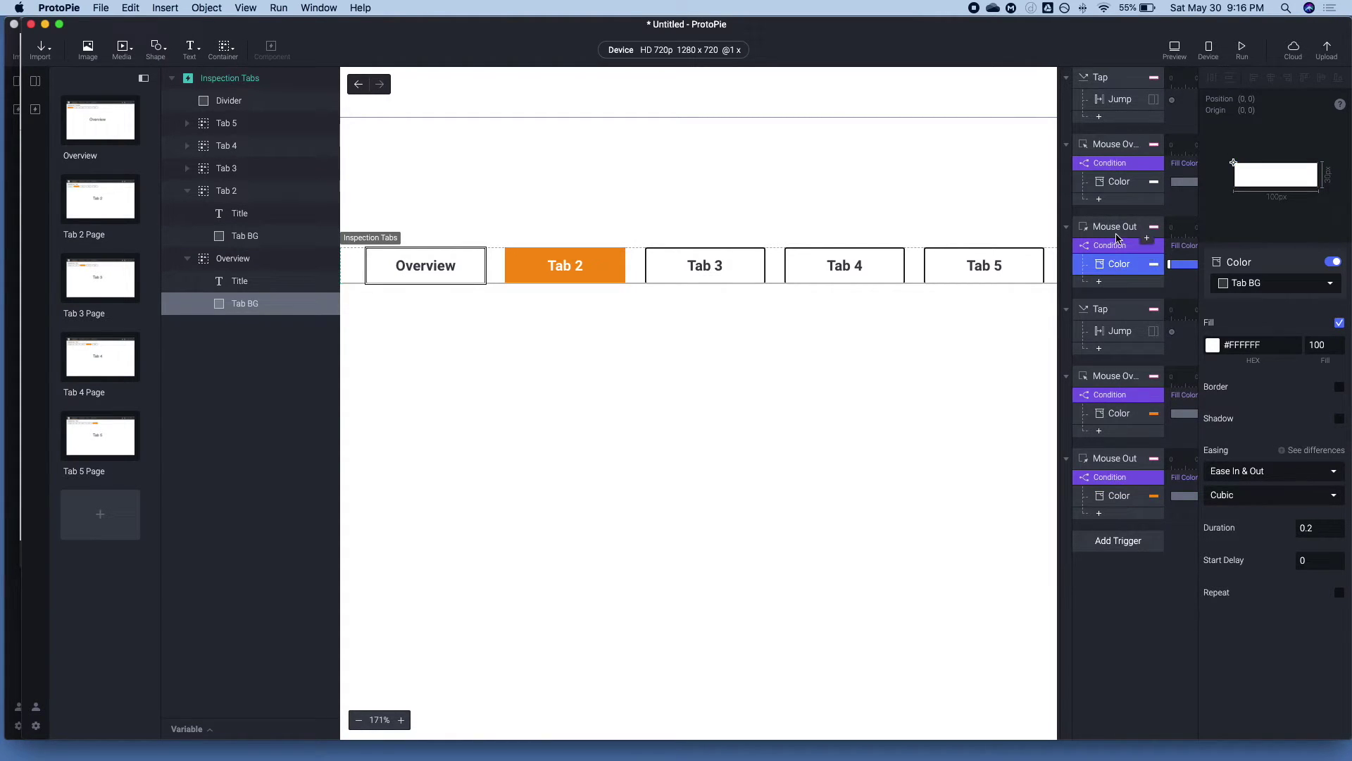
{"action": "left_click", "coordinate": [1119, 182]}
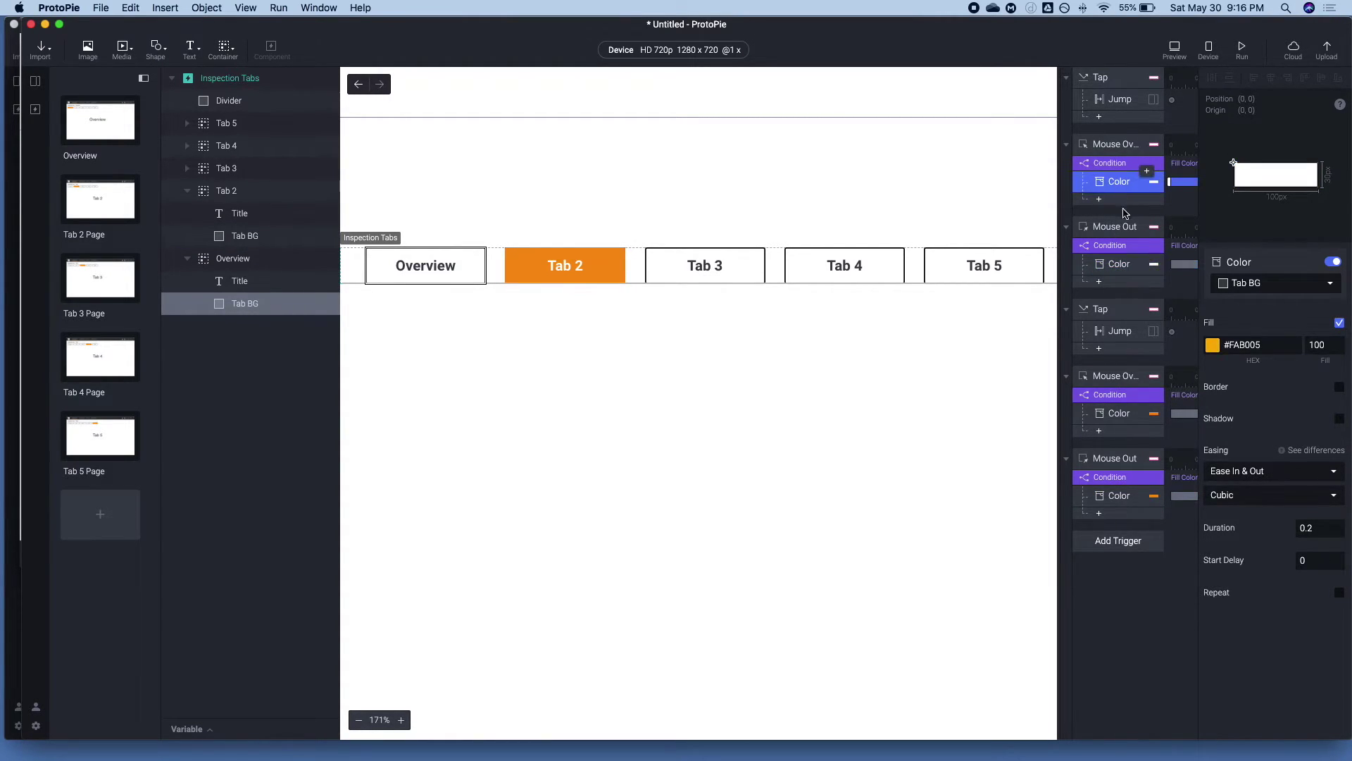
{"action": "left_click", "coordinate": [1119, 264]}
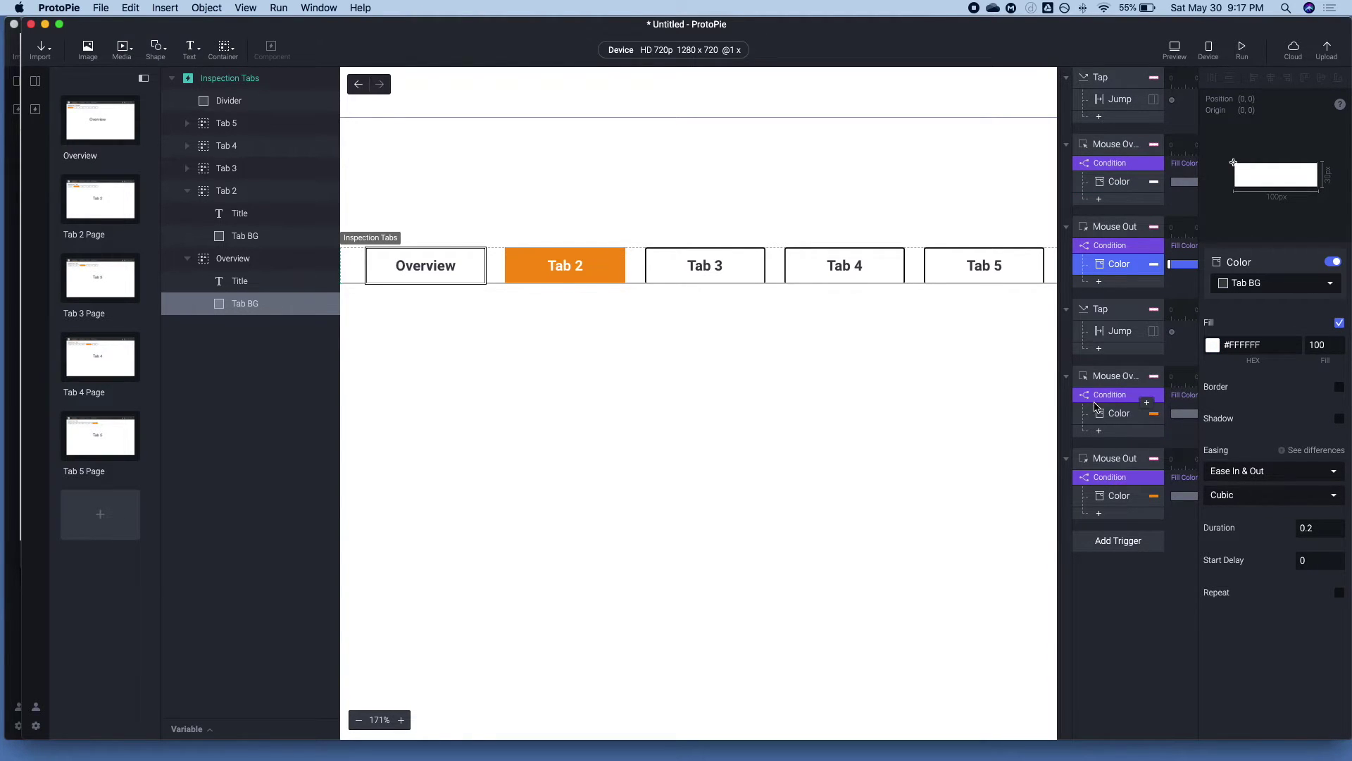
{"action": "left_click", "coordinate": [1008, 222]}
{"action": "left_click", "coordinate": [1174, 50]}
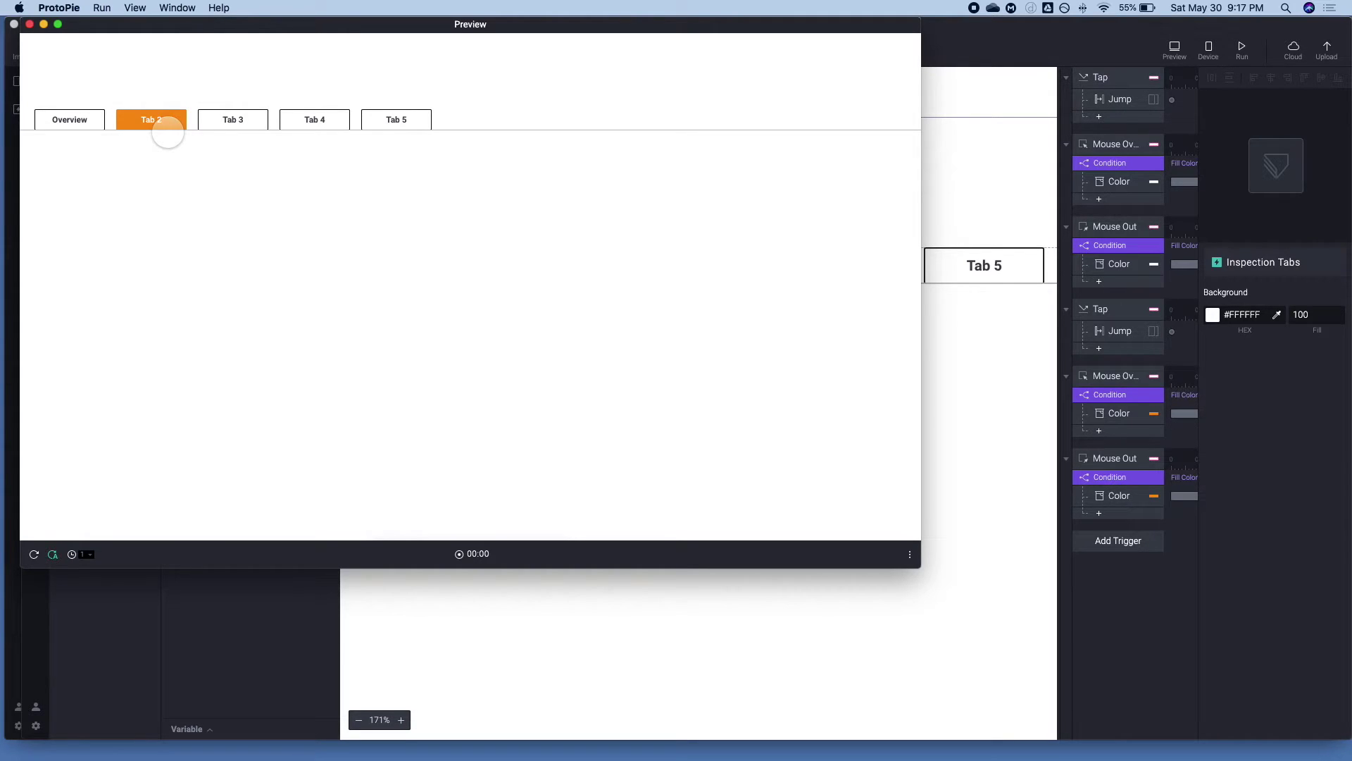
{"action": "left_click", "coordinate": [1121, 383]}
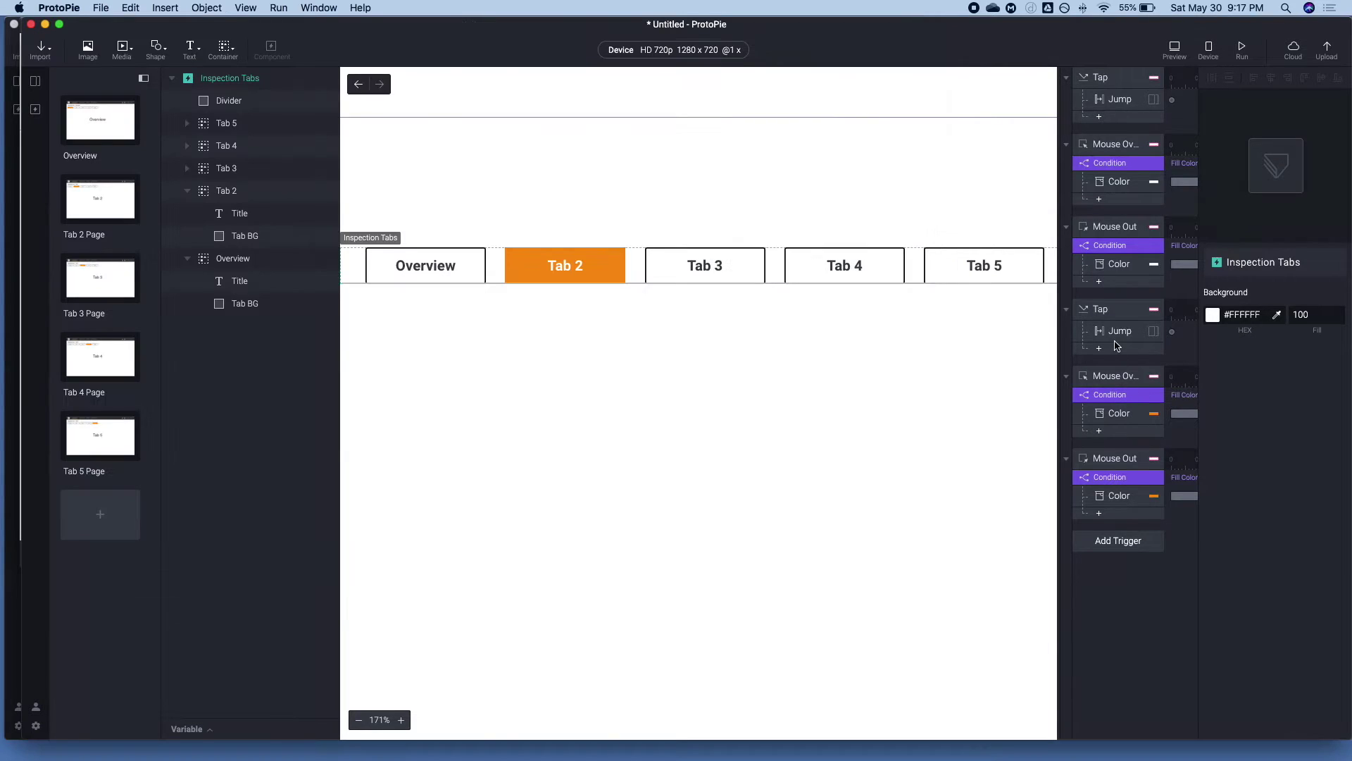
Collapse the Overview and Tab 2 Tap, Mouse Over and Mouse Out triggers in the interaction list.
{"action": "left_click", "coordinate": [1065, 77]}
{"action": "left_click", "coordinate": [1066, 110]}
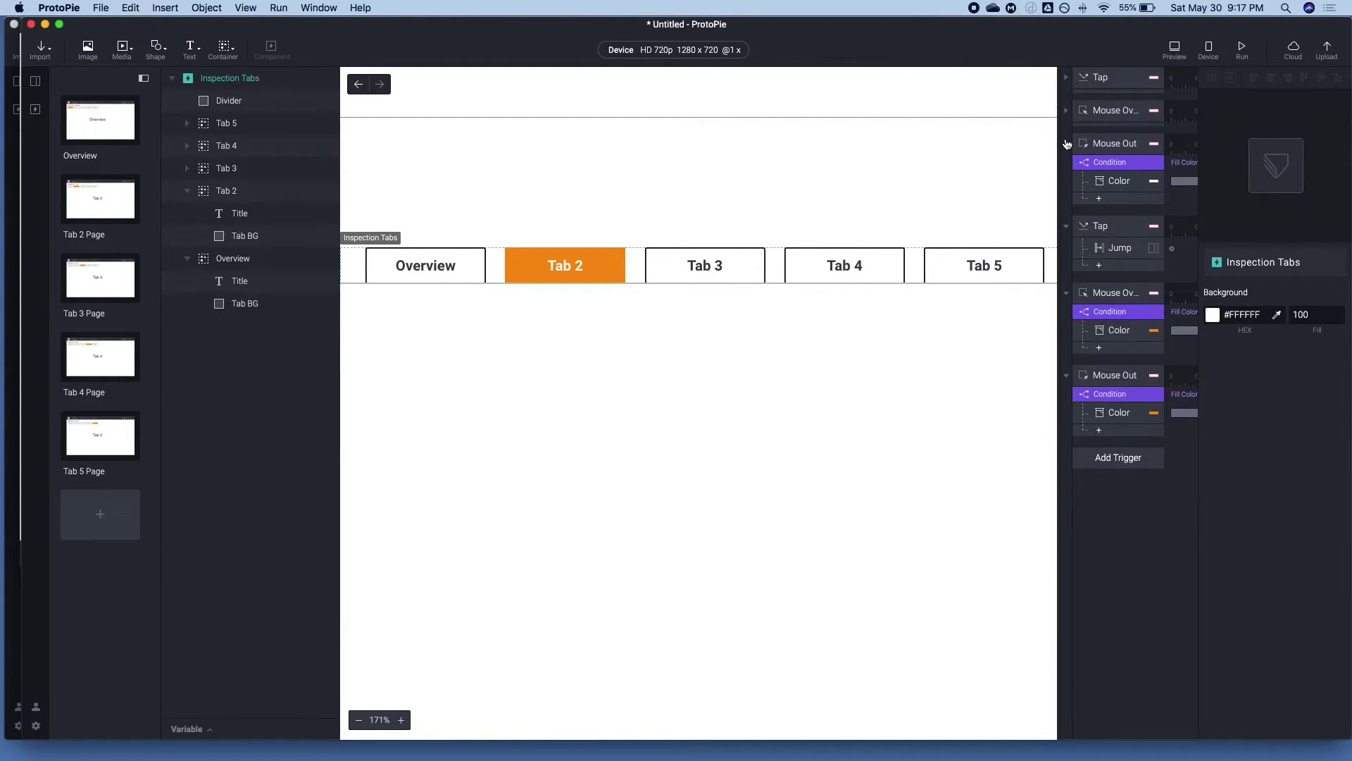
{"action": "left_click", "coordinate": [1067, 143]}
{"action": "left_click", "coordinate": [1066, 176]}
{"action": "left_click", "coordinate": [1065, 210]}
{"action": "left_click", "coordinate": [1066, 243]}
Set the fill of Tab 2's Tab BG layer to white, #FFFFFF.
{"action": "left_click", "coordinate": [239, 237]}
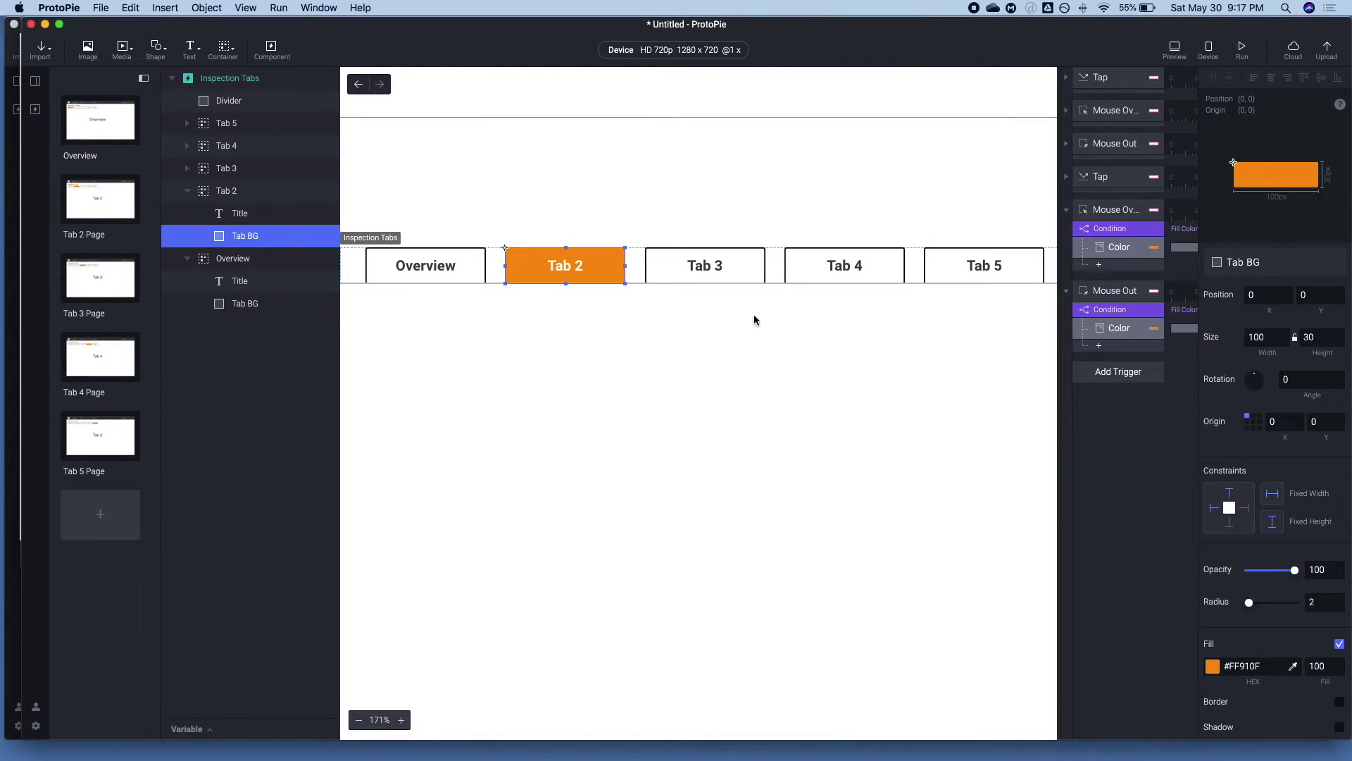
{"action": "left_click", "coordinate": [1212, 665]}
{"action": "left_click_drag", "start_coordinate": [1240, 493], "coordinate": [1186, 474]}
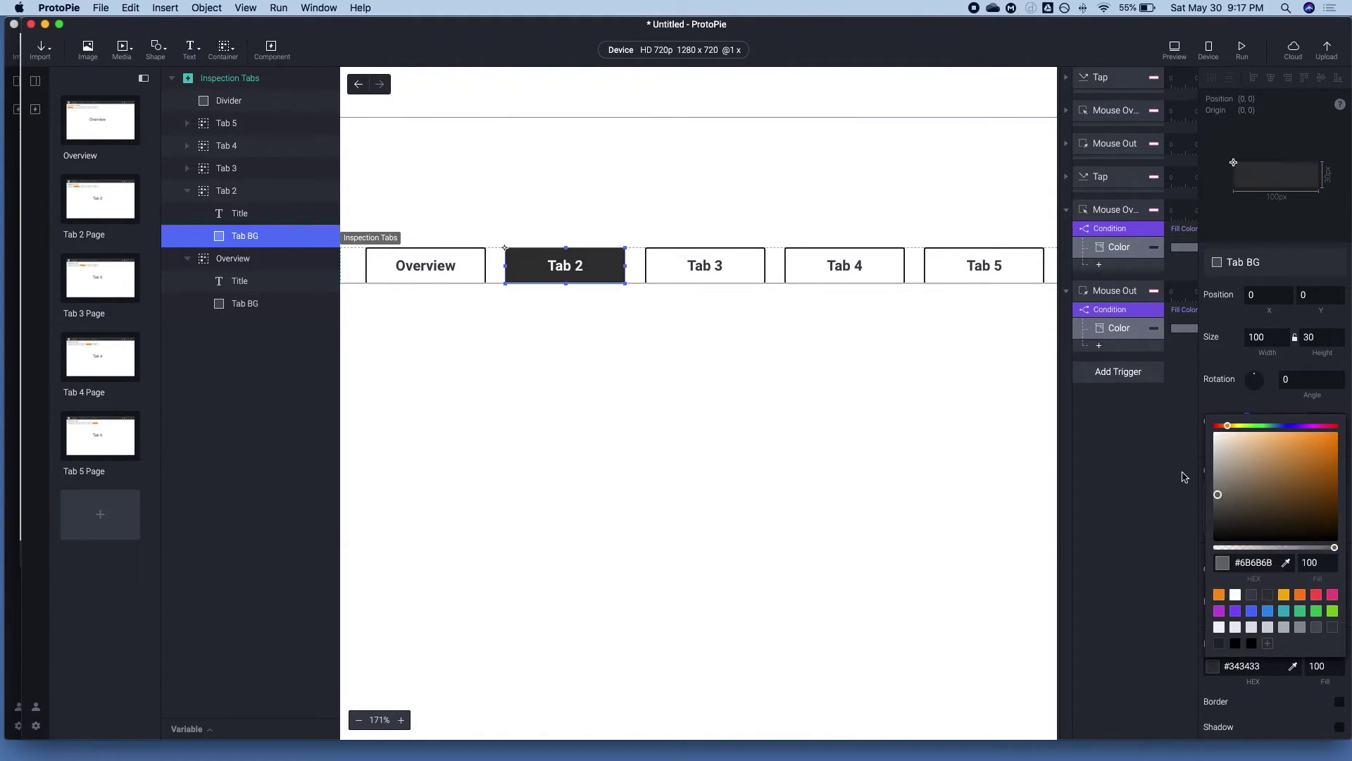
{"action": "left_click", "coordinate": [1188, 488]}
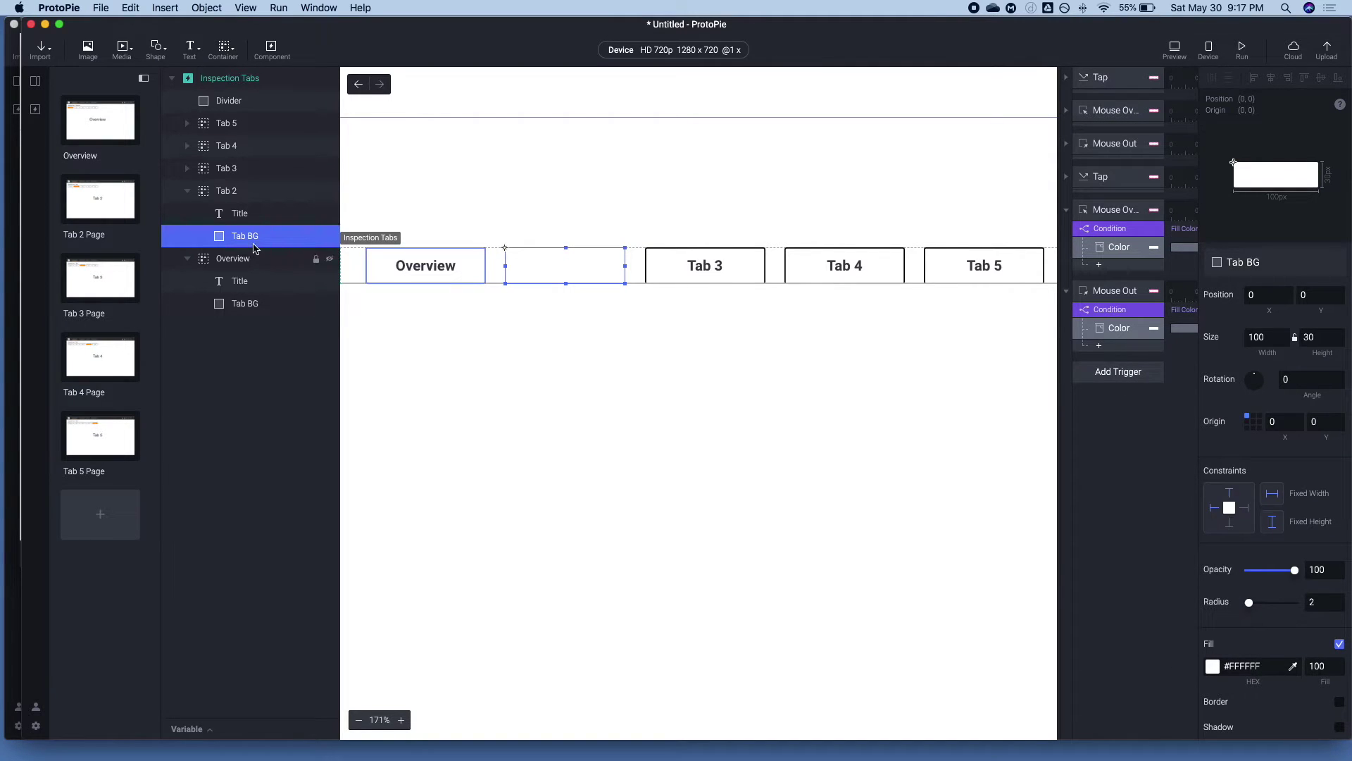
Set Tab 2's Title color to #333333 and enable a #000000 border of width 1 on its Tab BG layer.
{"action": "left_click", "coordinate": [238, 215]}
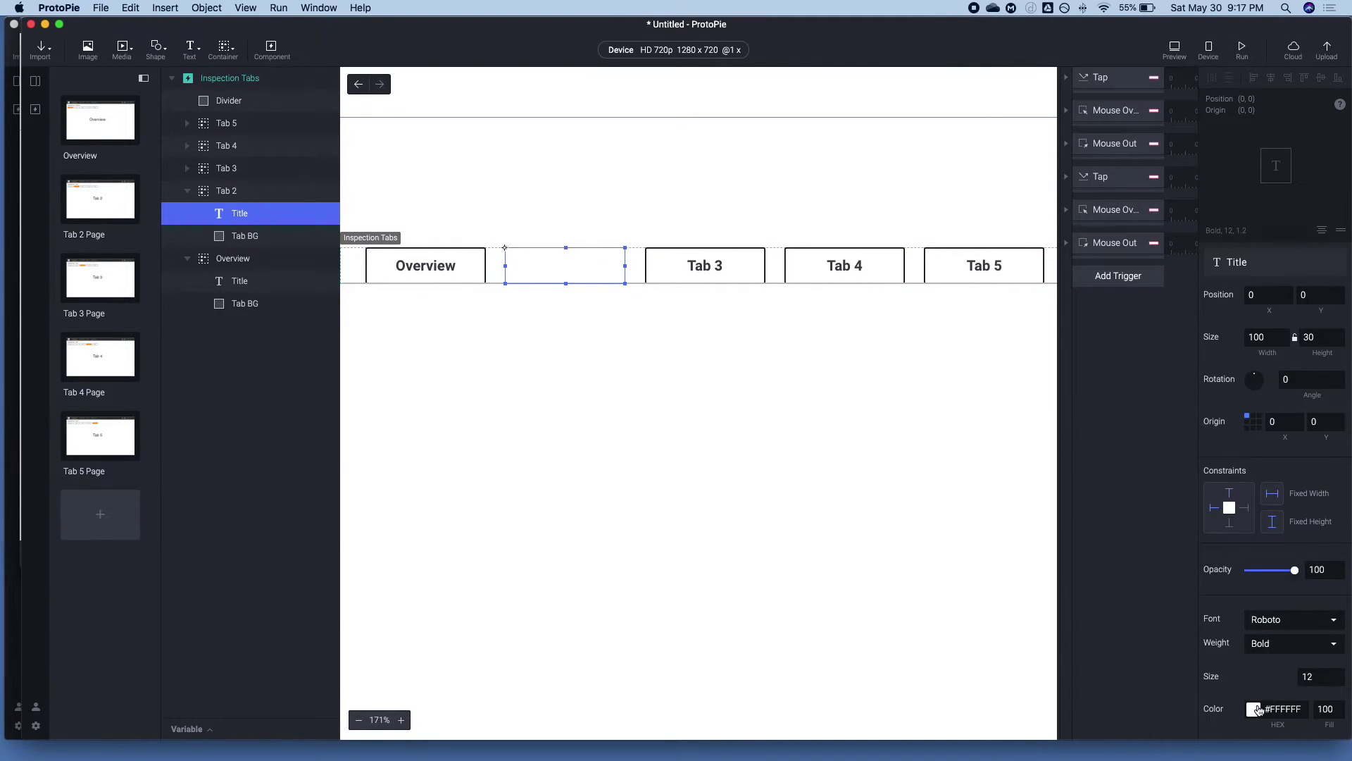
{"action": "left_click", "coordinate": [1254, 709]}
{"action": "left_click", "coordinate": [1267, 638]}
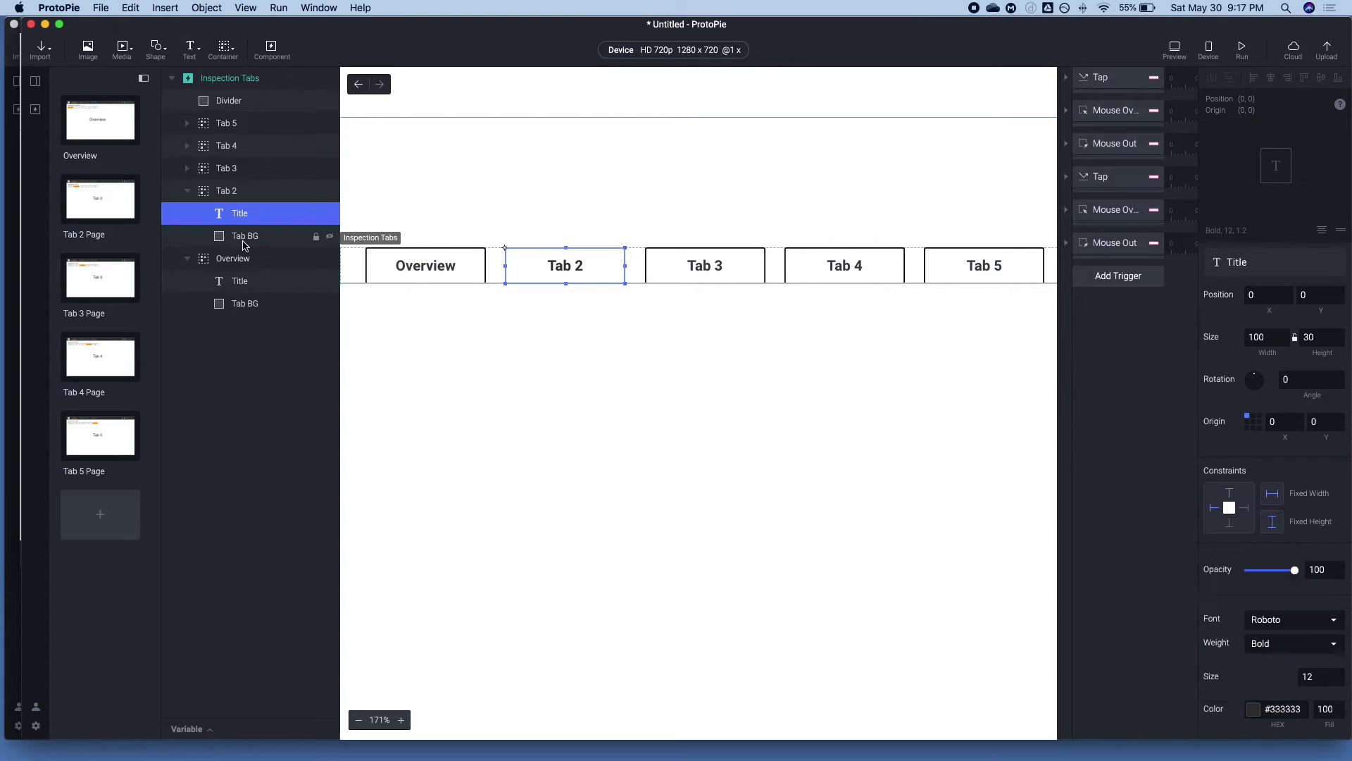
{"action": "scroll", "coordinate": [1292, 661], "scroll_direction": "down", "scroll_amount": 5}
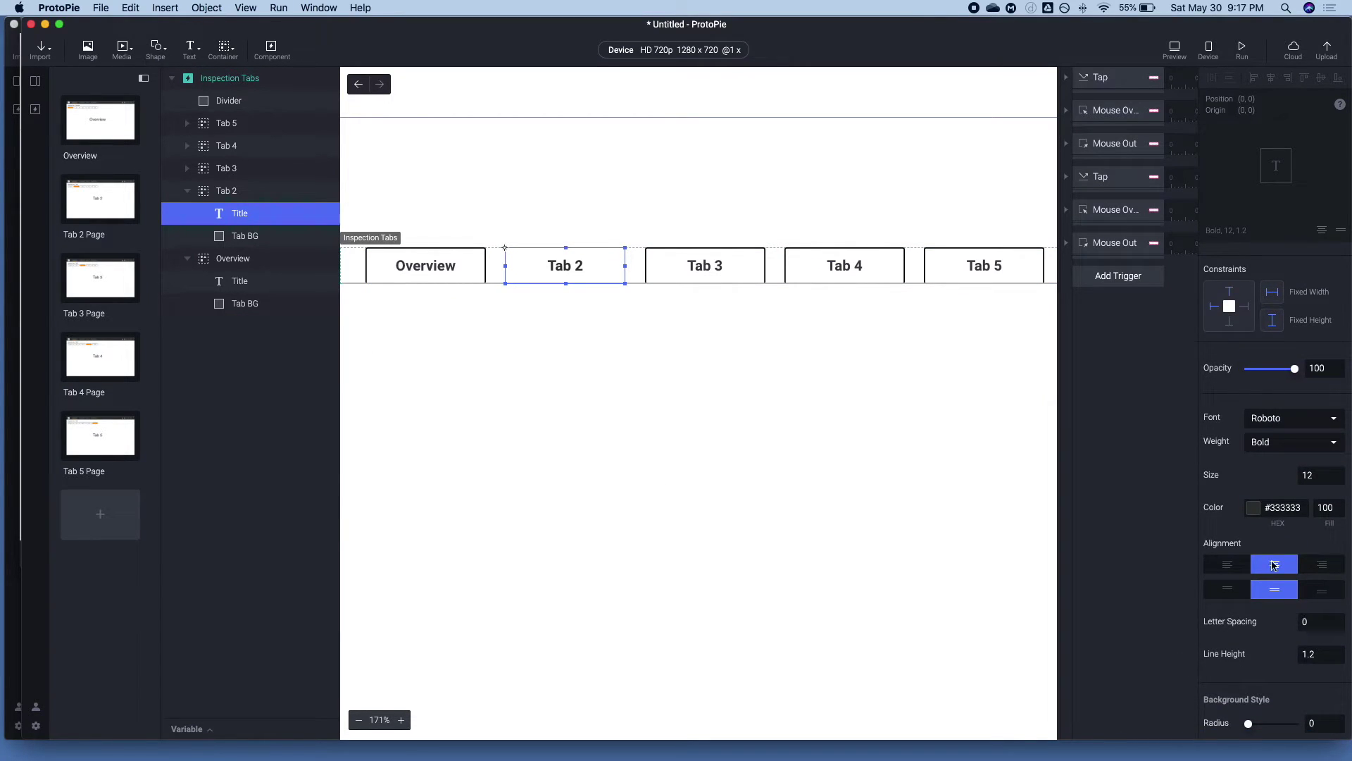
{"action": "left_click", "coordinate": [262, 239]}
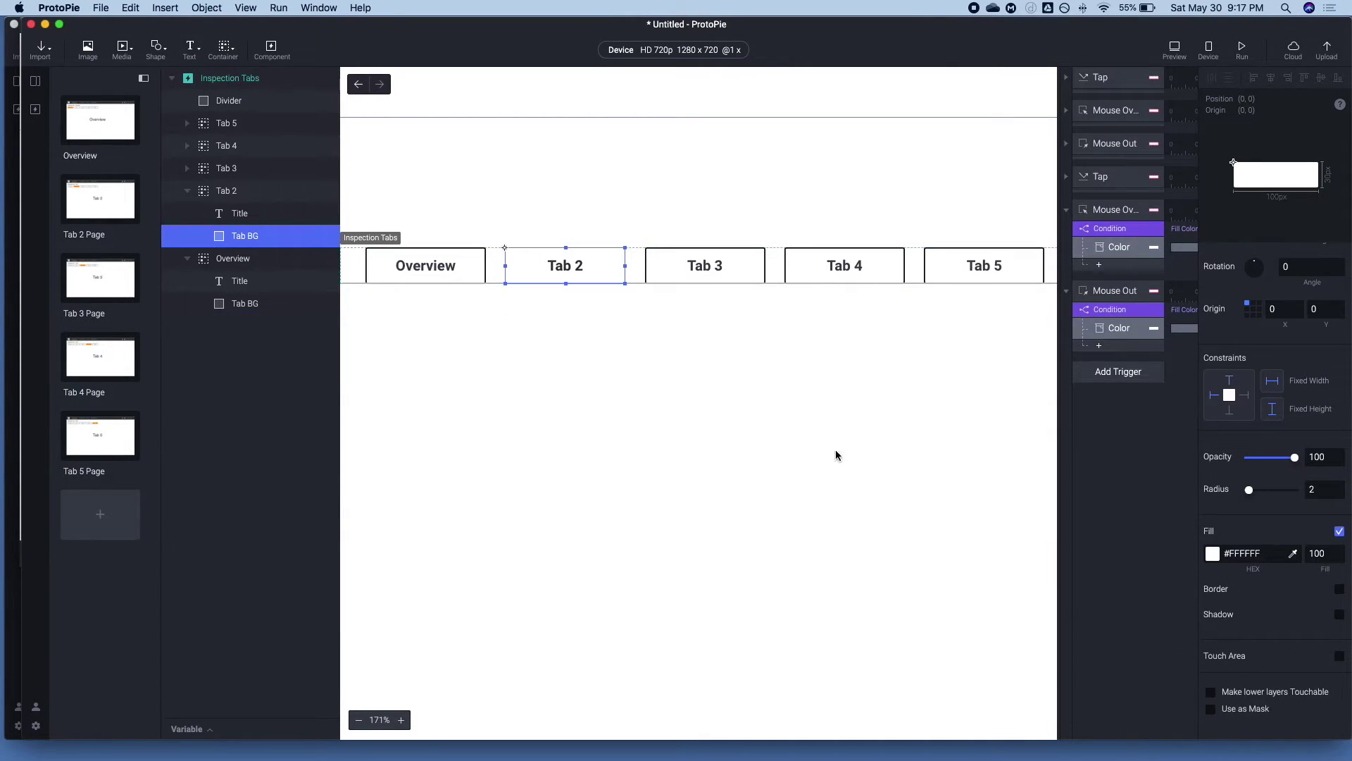
{"action": "left_click", "coordinate": [1340, 589]}
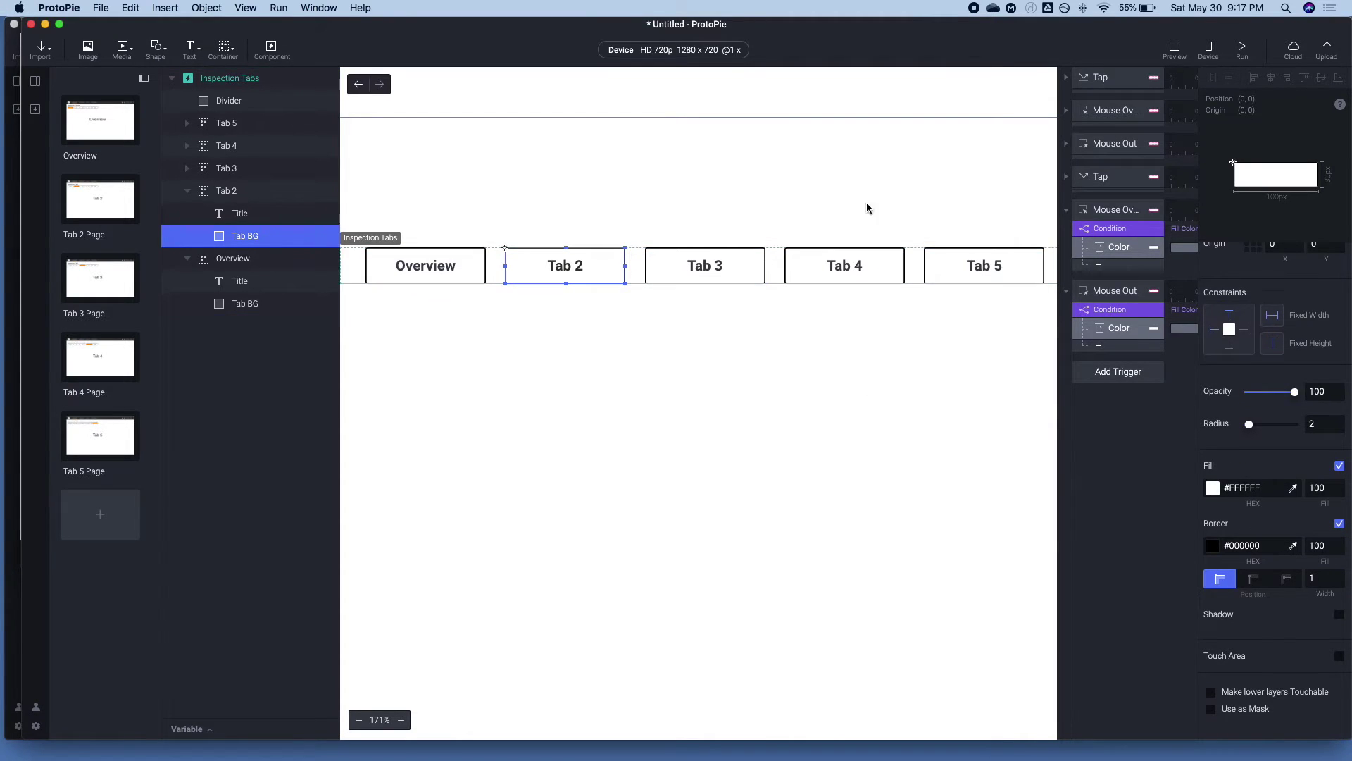
Duplicate Tab 2's Tap, Mouse Over and Mouse Out triggers and assign the copies to the Tab 3 container.
{"action": "left_click", "coordinate": [1103, 179]}
{"action": "left_click", "coordinate": [1115, 252], "text": "shift"}
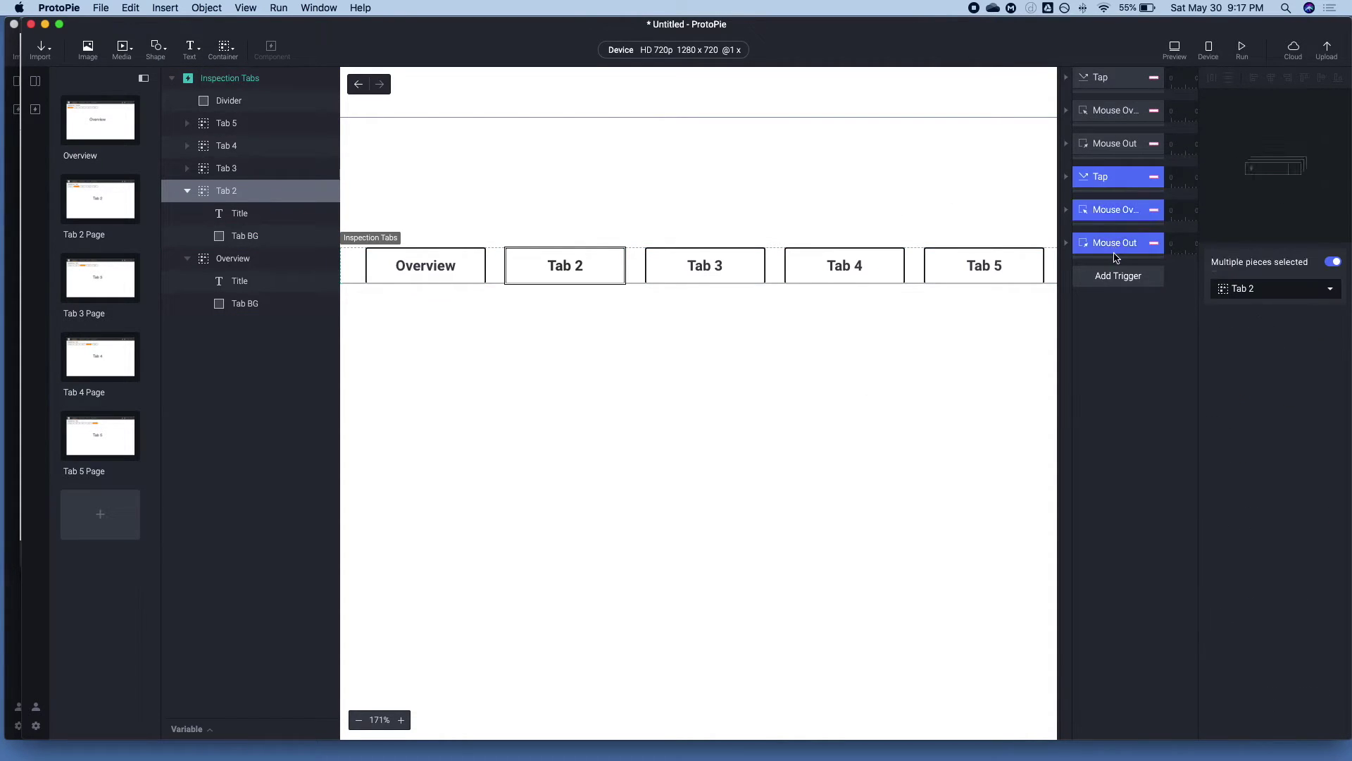
{"action": "key", "text": "super+d"}
{"action": "left_click", "coordinate": [1108, 280]}
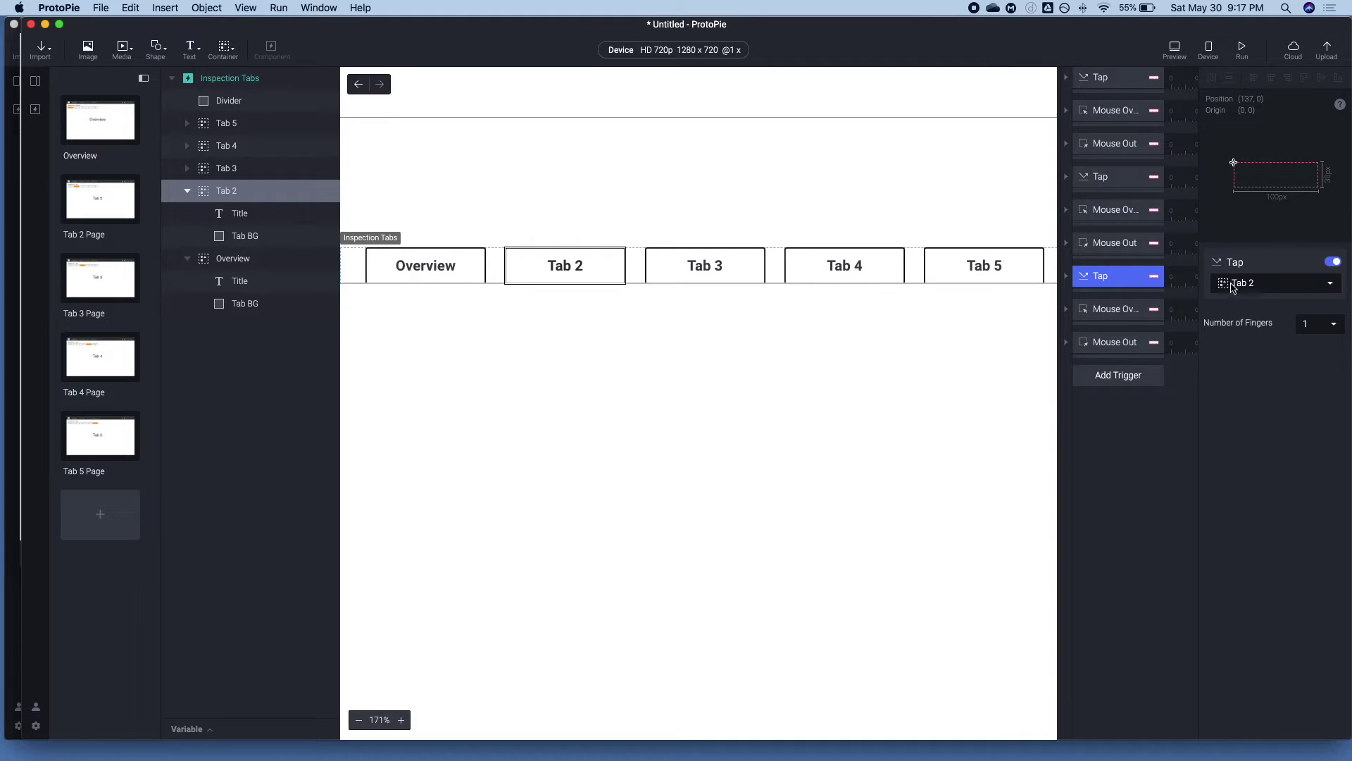
{"action": "left_click", "coordinate": [1127, 338], "text": "shift"}
{"action": "left_click", "coordinate": [1239, 288]}
{"action": "scroll", "coordinate": [1261, 414], "scroll_direction": "down", "scroll_amount": 3}
{"action": "left_click", "coordinate": [1266, 403]}
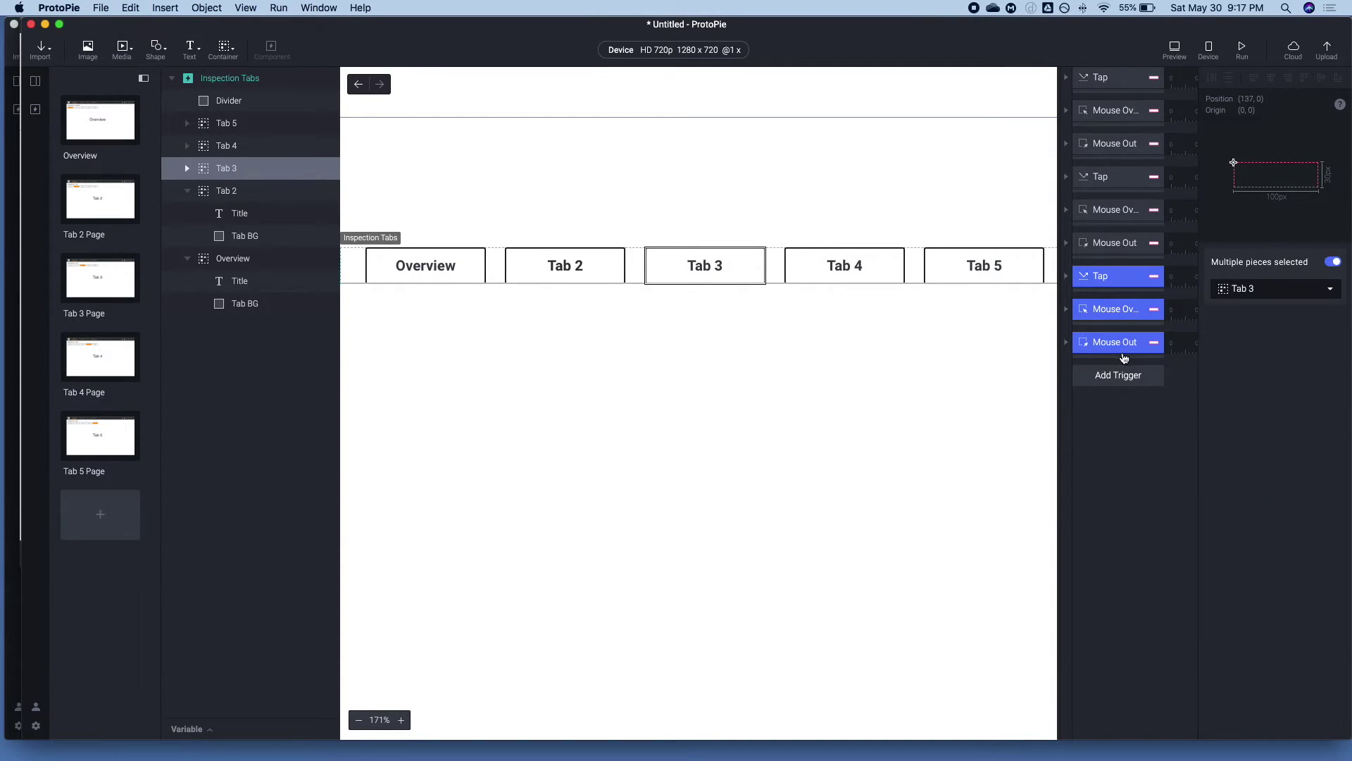
Set the Jump response of Tab 3's Tap trigger to go to Tab 3 Page.
{"action": "left_click", "coordinate": [1066, 276]}
{"action": "left_click", "coordinate": [1126, 303]}
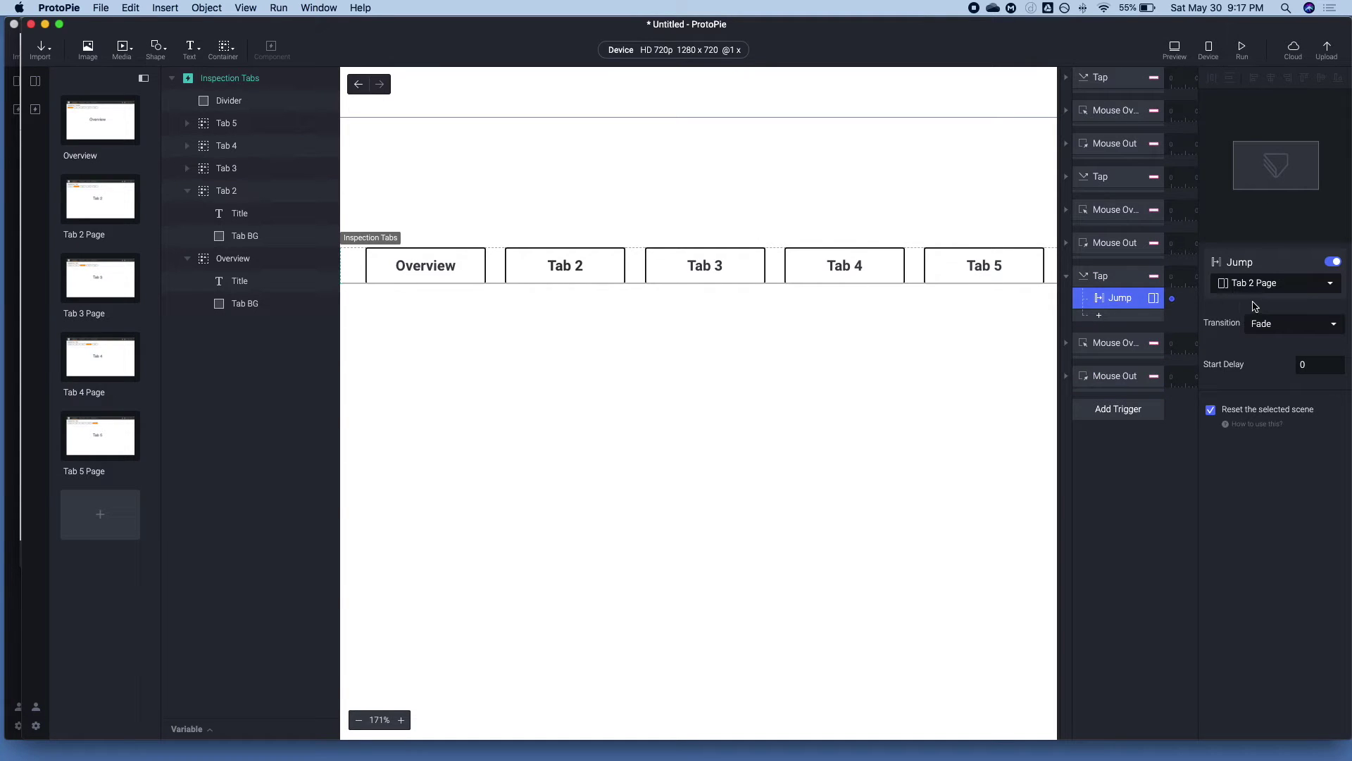
{"action": "left_click", "coordinate": [1261, 289]}
{"action": "left_click", "coordinate": [1229, 375]}
Point the conditions in Tab 3's Mouse Over and Mouse Out triggers at Tab 3's Tab BG layer.
{"action": "left_click", "coordinate": [1066, 343]}
{"action": "left_click", "coordinate": [1066, 425]}
{"action": "left_click", "coordinate": [1120, 345]}
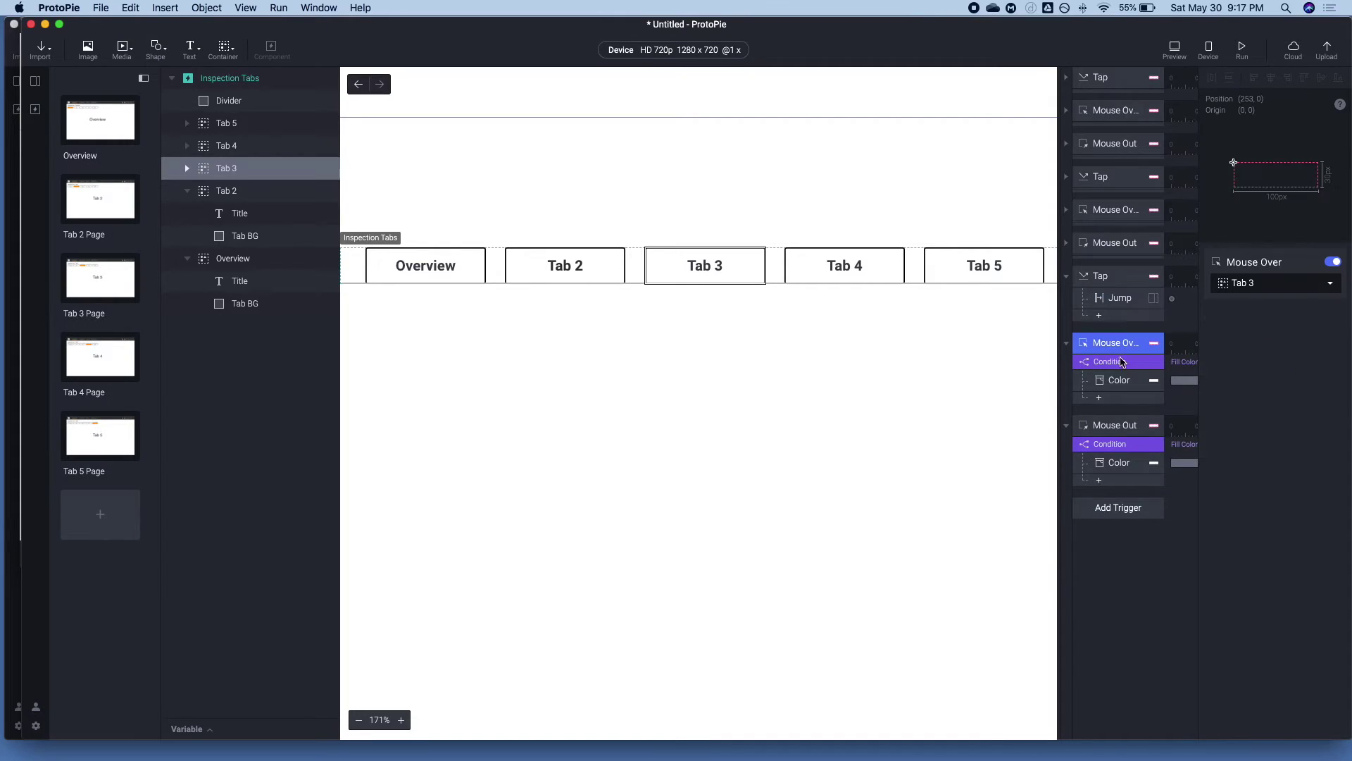
{"action": "left_click", "coordinate": [1113, 362]}
{"action": "left_click", "coordinate": [1240, 353]}
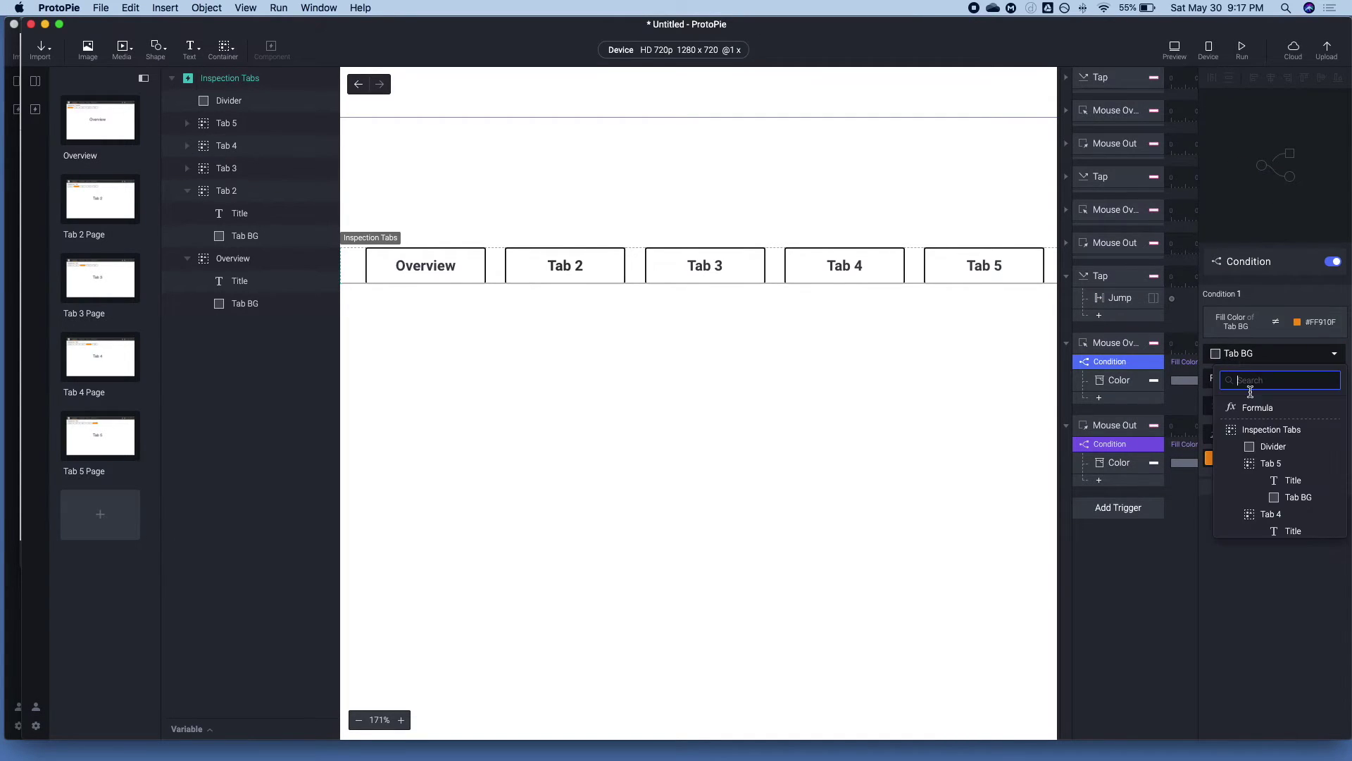
{"action": "scroll", "coordinate": [1268, 481], "scroll_direction": "down", "scroll_amount": 3}
{"action": "left_click", "coordinate": [1296, 463]}
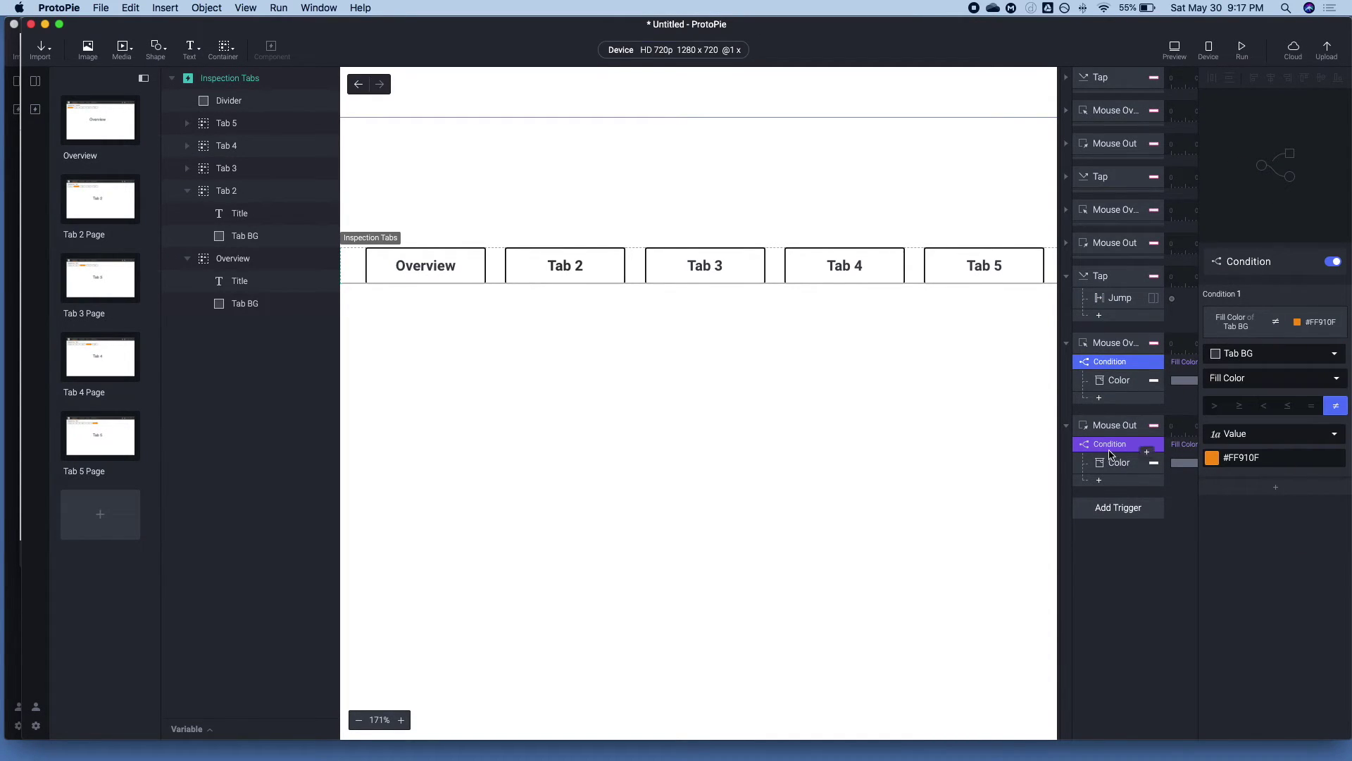
{"action": "left_click", "coordinate": [1111, 444]}
{"action": "left_click", "coordinate": [1226, 352]}
{"action": "scroll", "coordinate": [1268, 461], "scroll_direction": "down", "scroll_amount": 4}
{"action": "left_click", "coordinate": [1285, 457]}
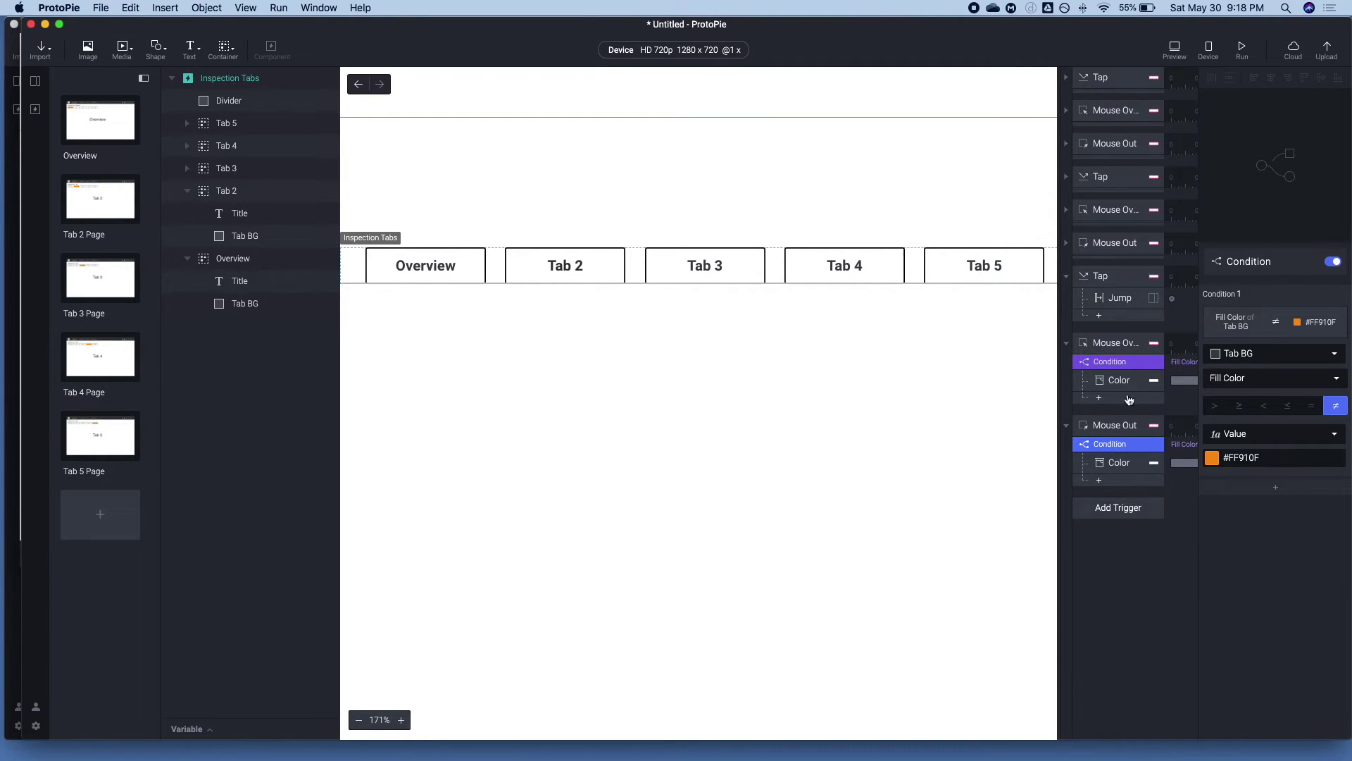
Retarget the Color responses of Tab 3's Mouse Over and Mouse Out triggers to Tab 3's Tab BG layer.
{"action": "left_click", "coordinate": [1117, 384]}
{"action": "left_click", "coordinate": [1251, 285]}
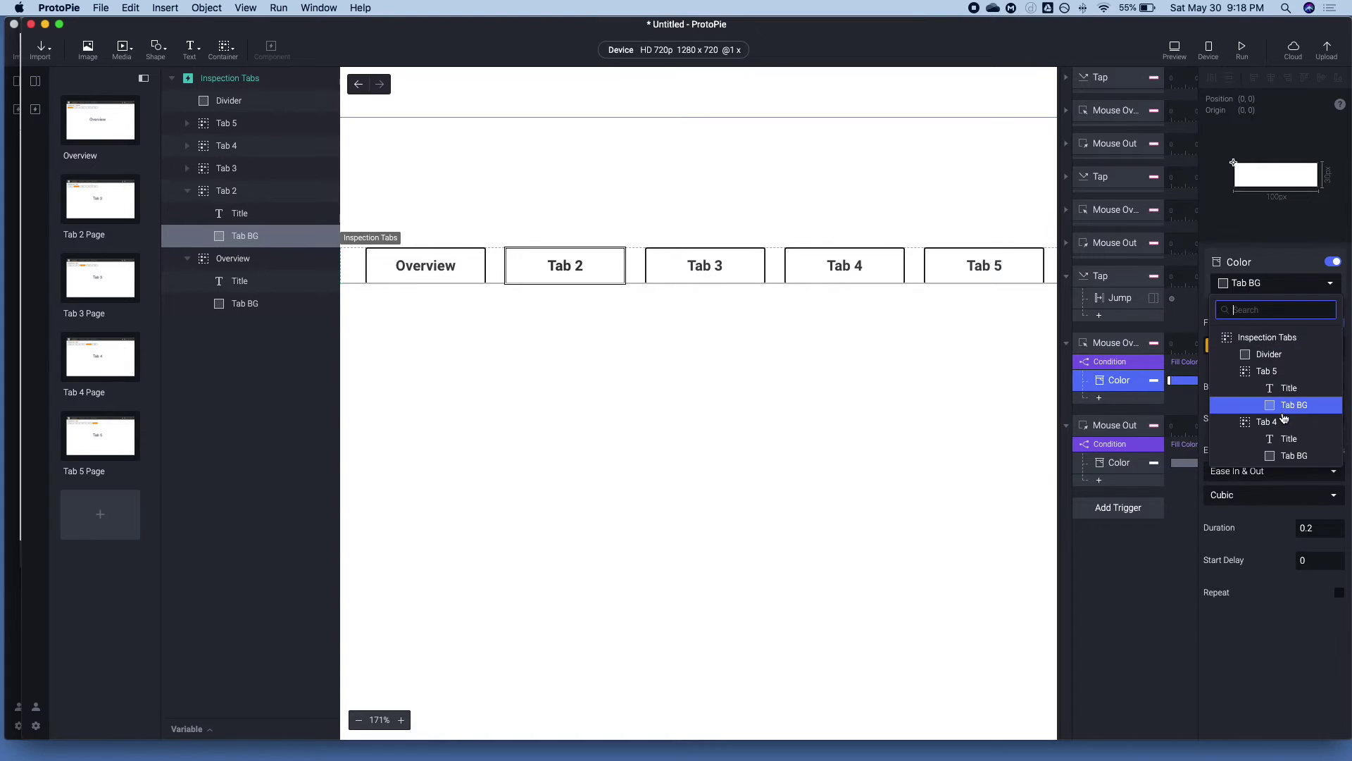
{"action": "scroll", "coordinate": [1288, 422], "scroll_direction": "down", "scroll_amount": 3}
{"action": "left_click", "coordinate": [1287, 425]}
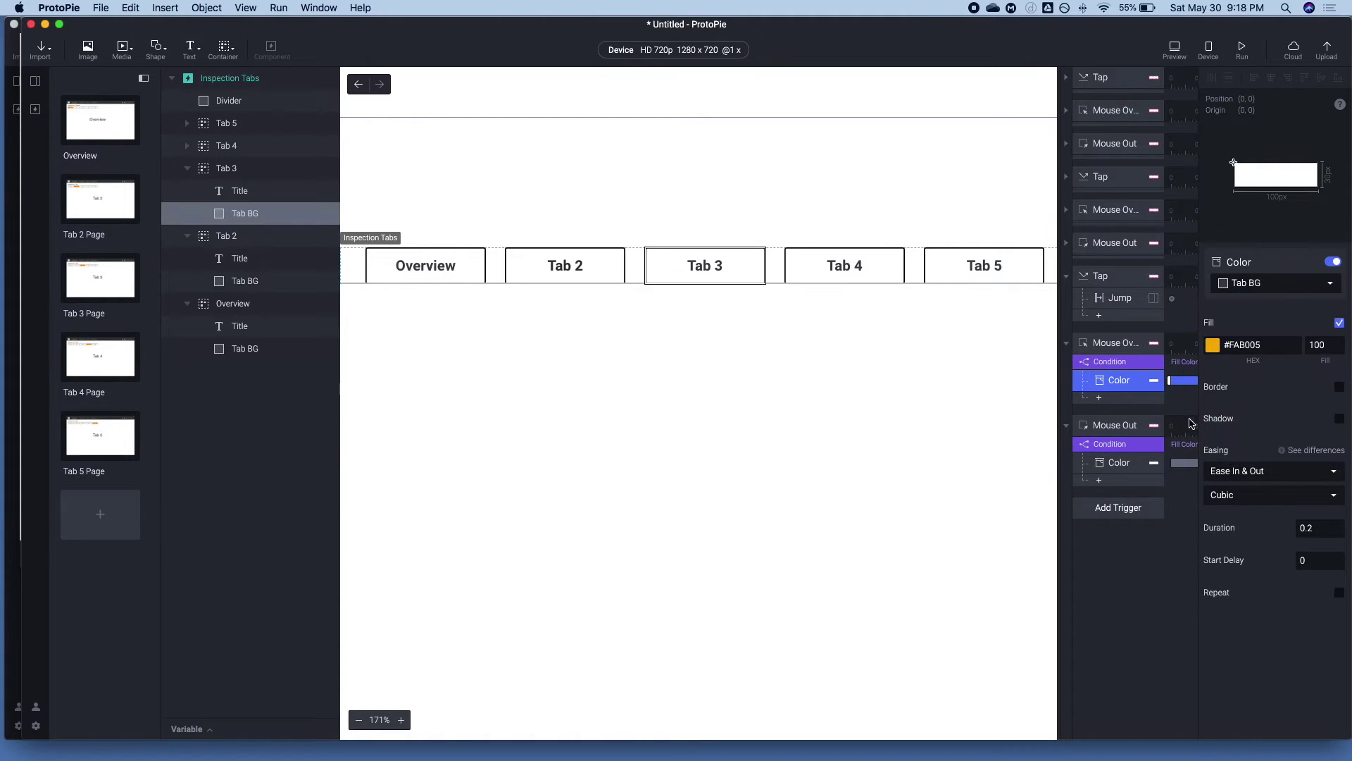
{"action": "left_click", "coordinate": [1109, 463]}
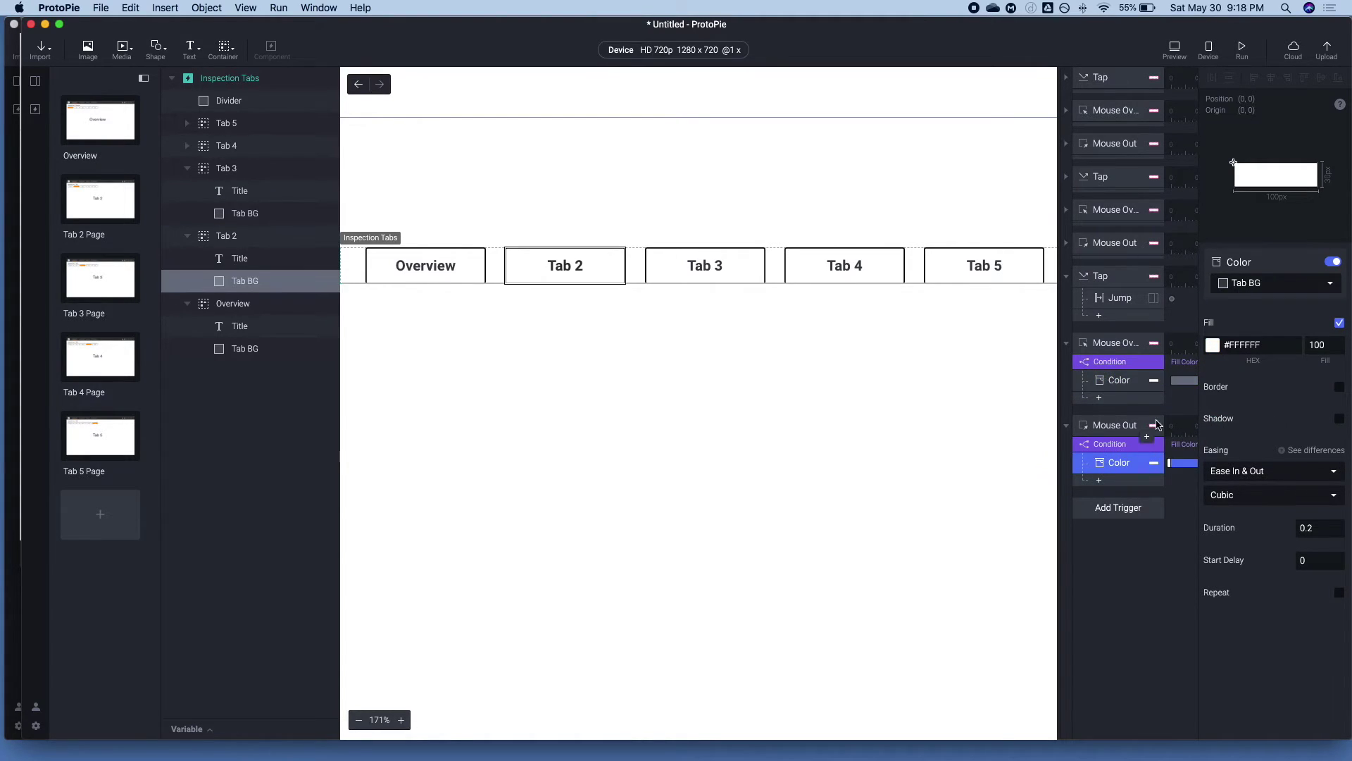
{"action": "left_click", "coordinate": [1262, 286]}
{"action": "scroll", "coordinate": [1272, 394], "scroll_direction": "down", "scroll_amount": 3}
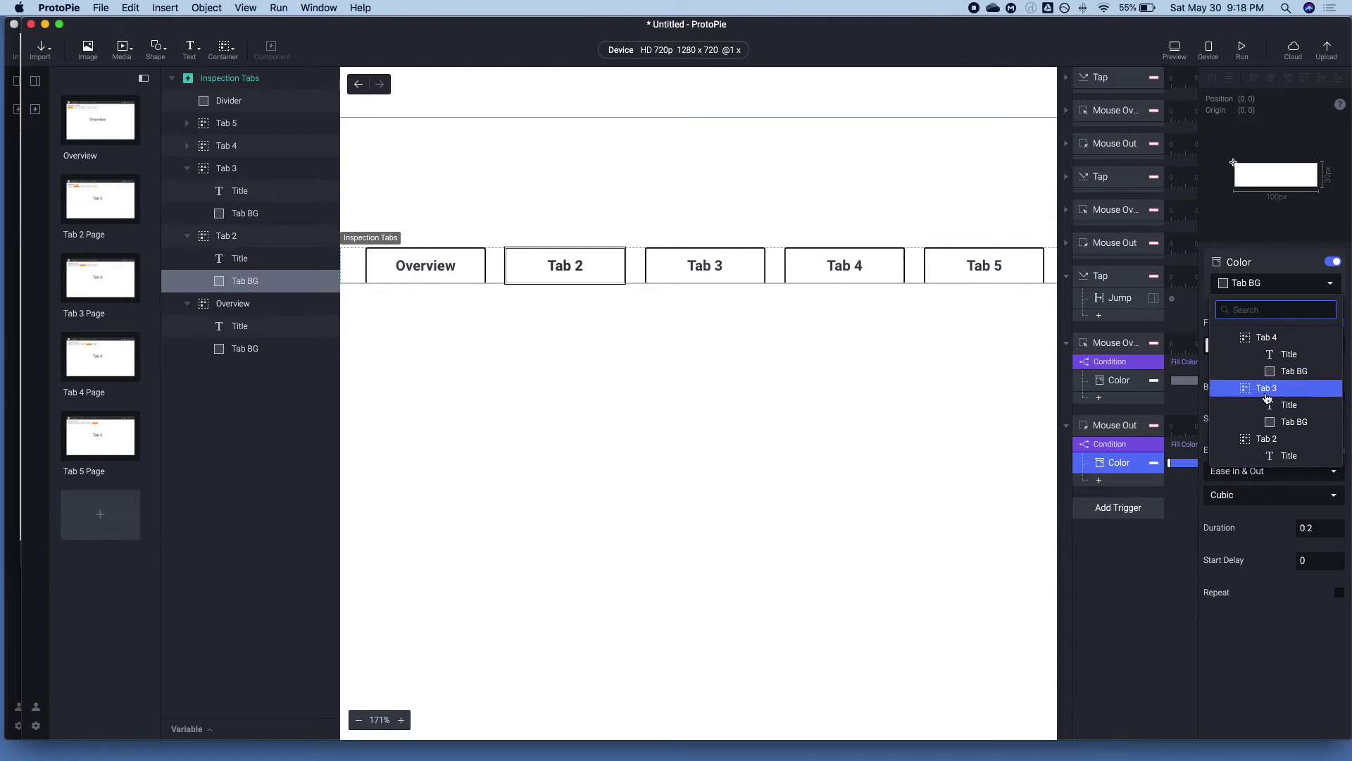
{"action": "left_click", "coordinate": [1272, 419]}
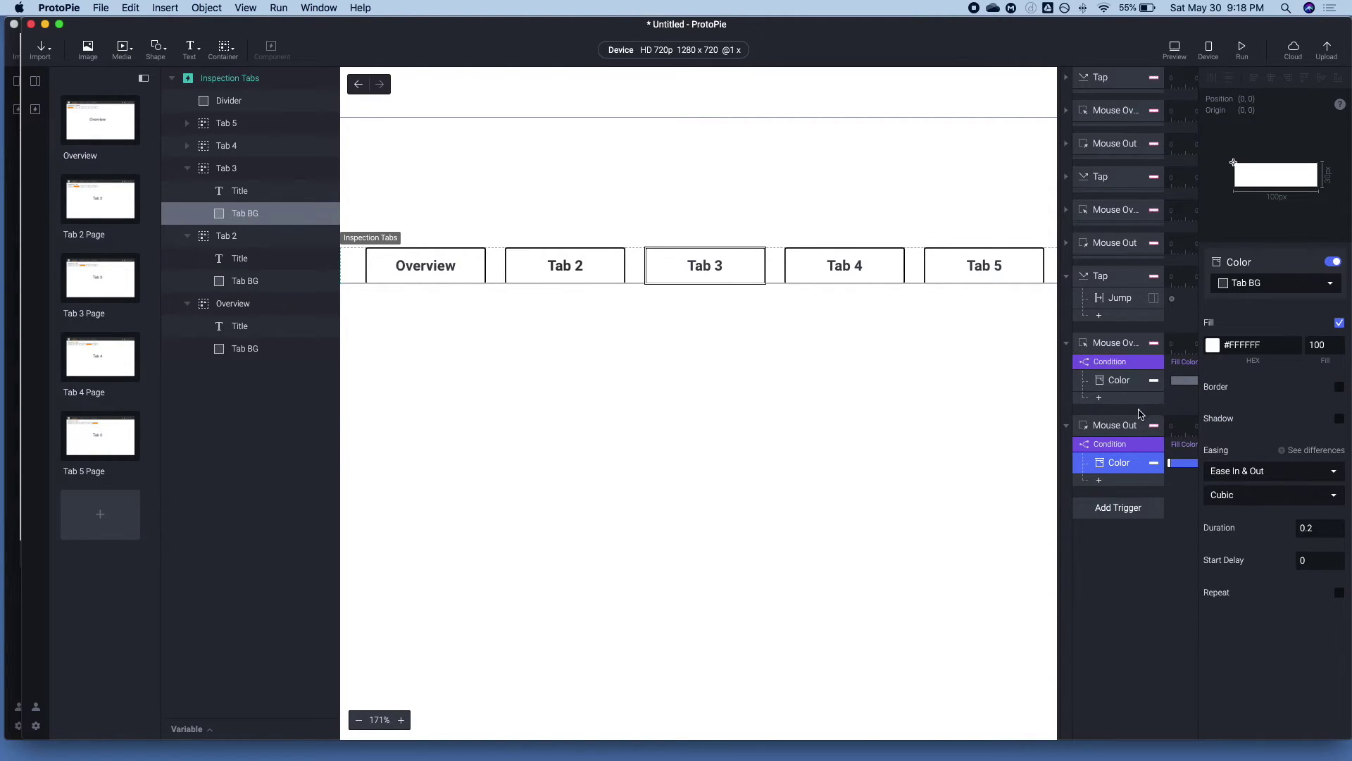
Duplicate Tab 3's Tap, Mouse Over and Mouse Out triggers and assign the copies to the Tab 4 container.
{"action": "left_click", "coordinate": [1096, 278]}
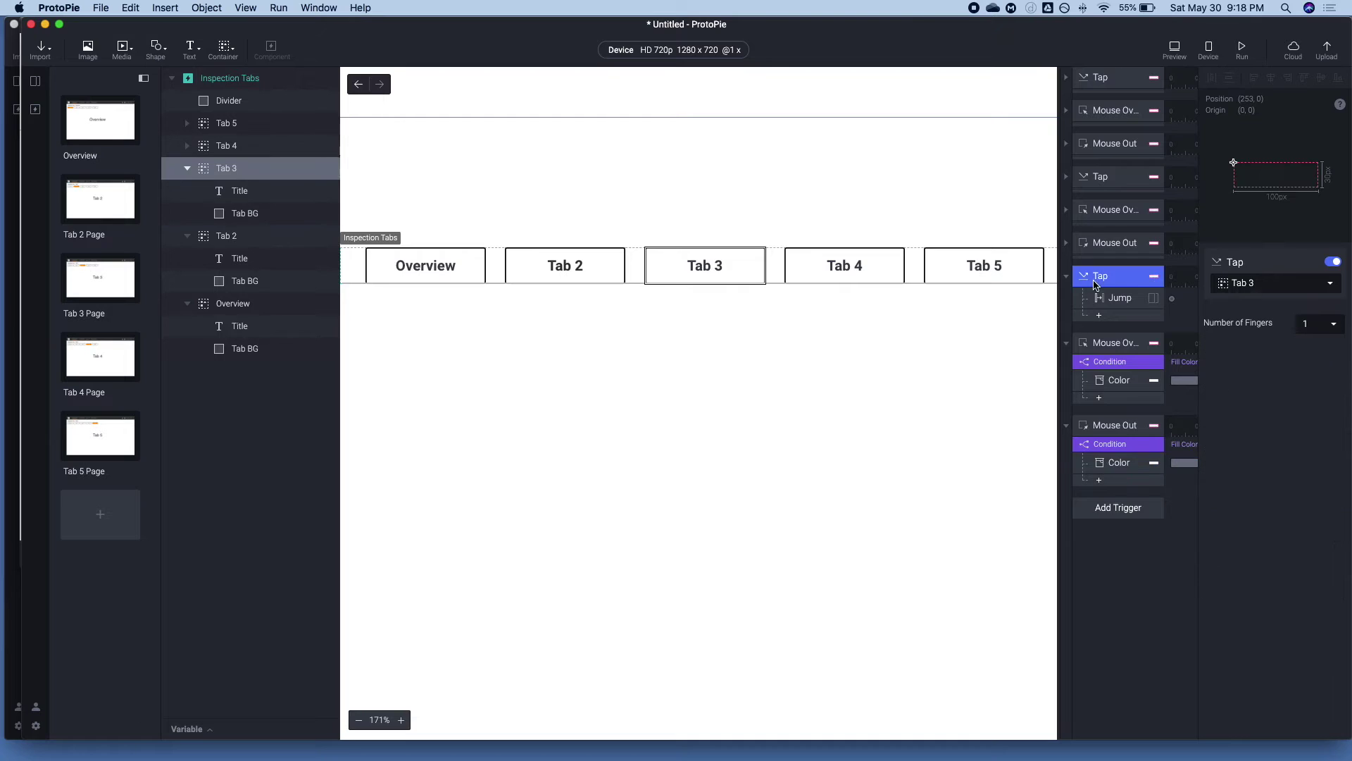
{"action": "left_click", "coordinate": [1120, 426], "text": "shift"}
{"action": "key", "text": "super+d"}
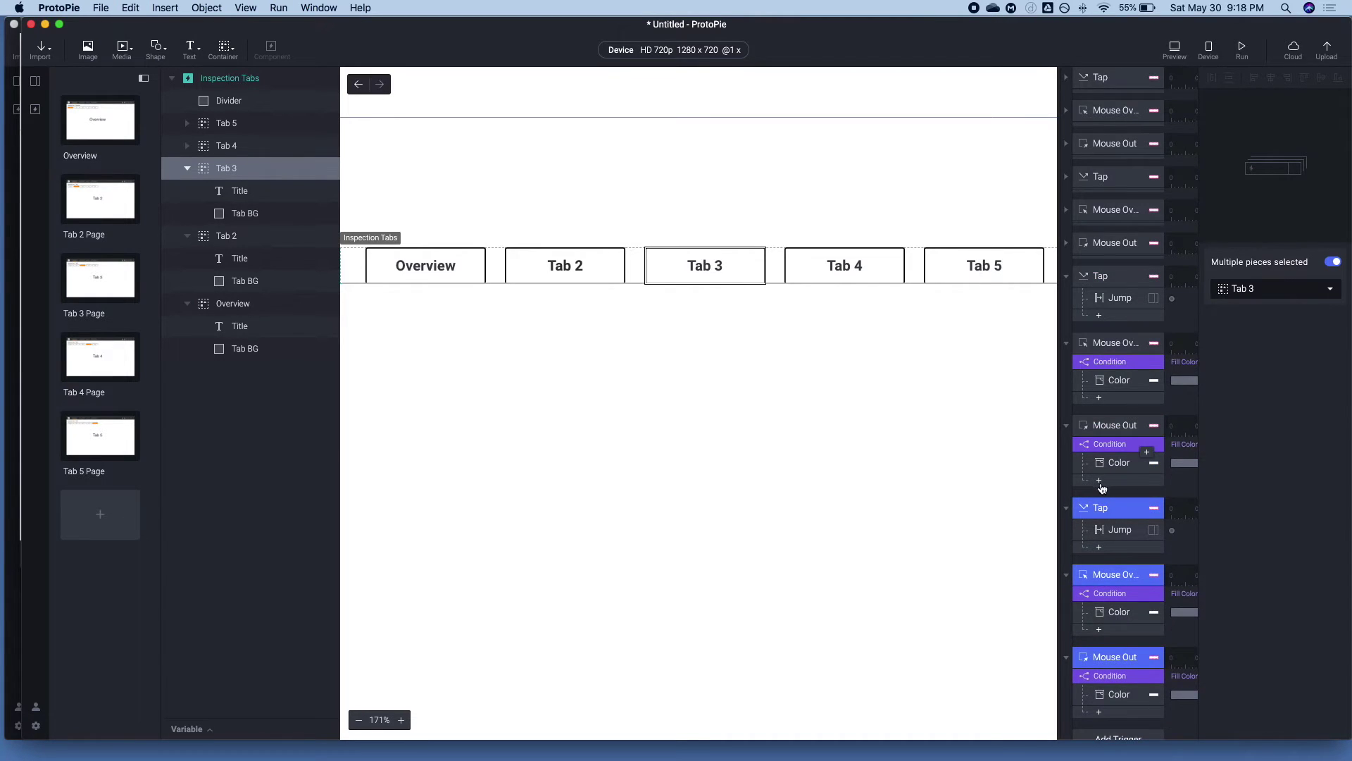
{"action": "scroll", "coordinate": [1108, 463], "scroll_direction": "down", "scroll_amount": 4}
{"action": "left_click", "coordinate": [1271, 289]}
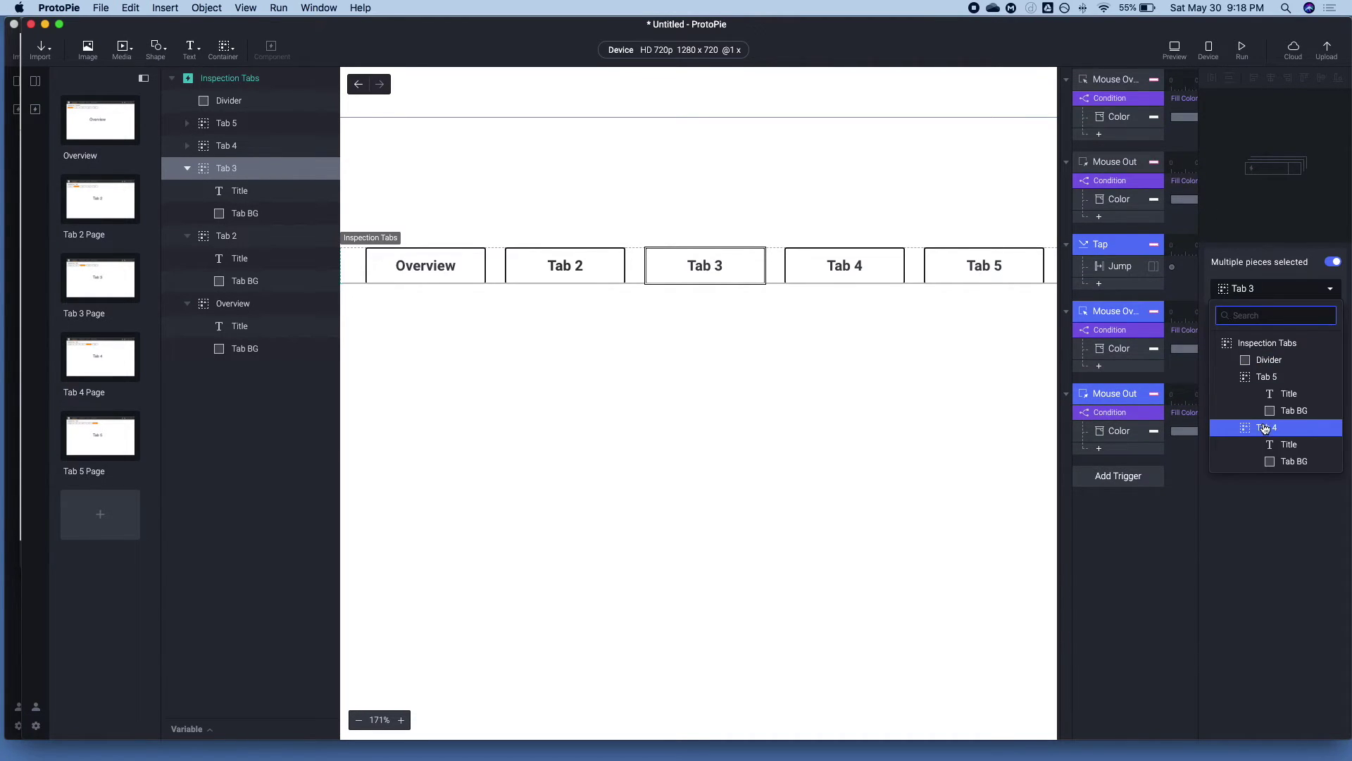
{"action": "left_click", "coordinate": [1261, 427]}
Set the Jump response of Tab 4's Tap trigger to go to Tab 4 Page.
{"action": "left_click", "coordinate": [1105, 265]}
{"action": "left_click", "coordinate": [1253, 282]}
{"action": "left_click", "coordinate": [1240, 408]}
Point the conditions in Tab 4's Mouse Over and Mouse Out triggers at Tab 4's Tab BG layer.
{"action": "left_click", "coordinate": [1127, 330]}
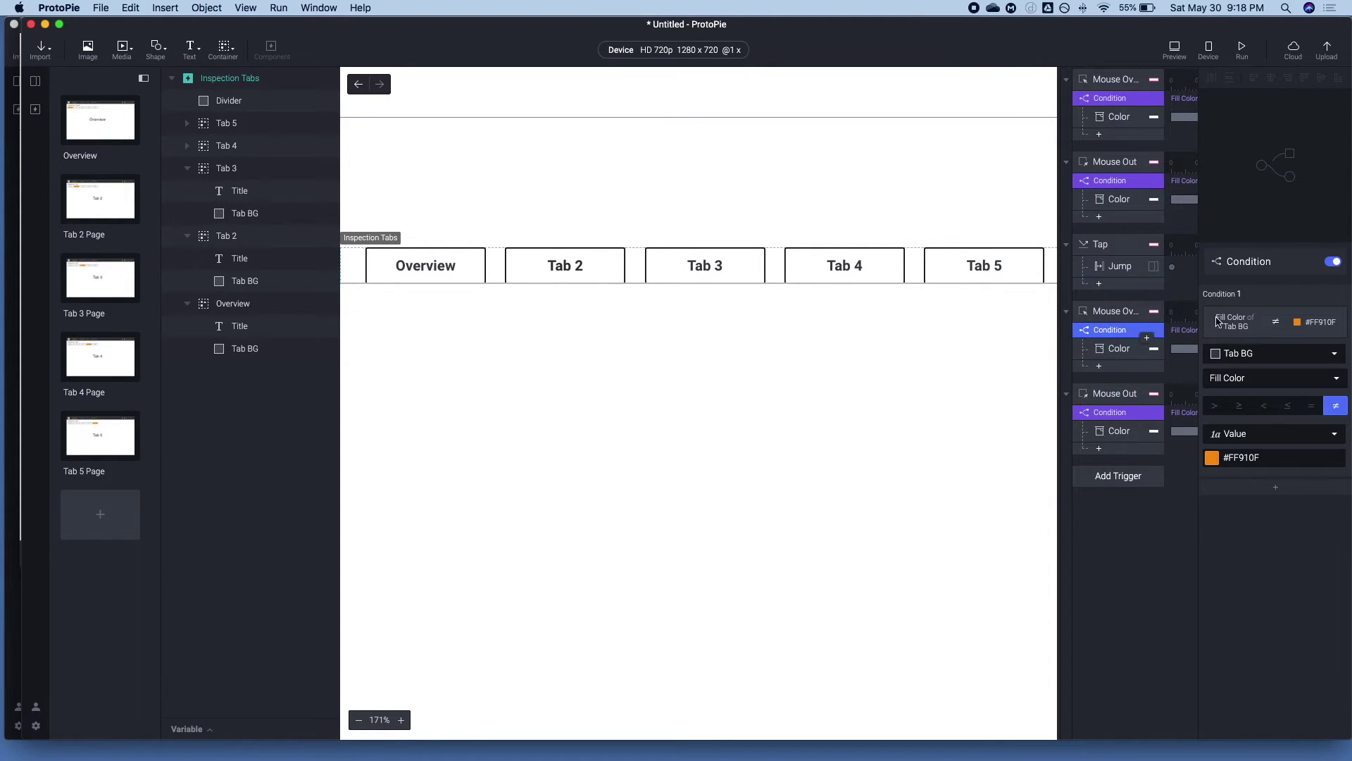
{"action": "left_click", "coordinate": [1244, 355]}
{"action": "scroll", "coordinate": [1267, 436], "scroll_direction": "down", "scroll_amount": 2}
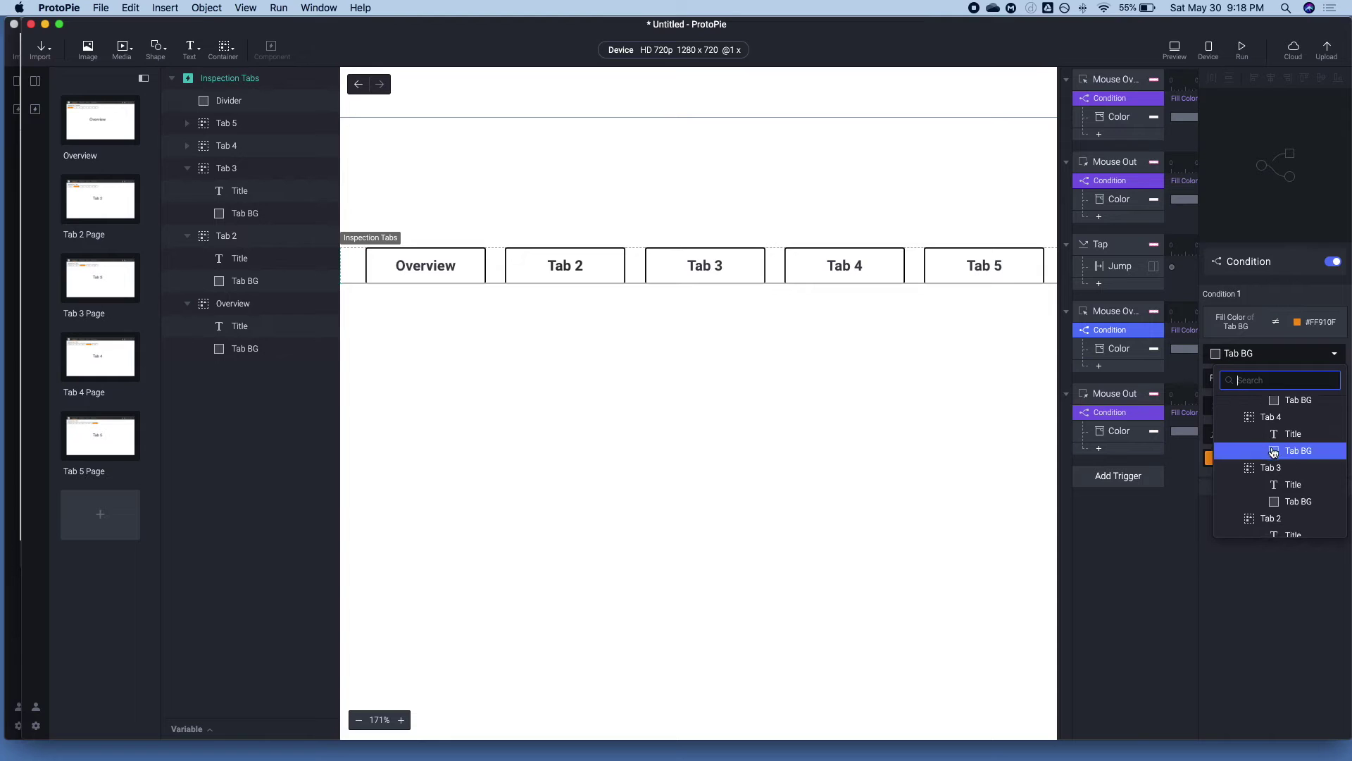
{"action": "left_click", "coordinate": [1268, 449]}
{"action": "left_click", "coordinate": [1139, 413]}
{"action": "left_click", "coordinate": [1242, 359]}
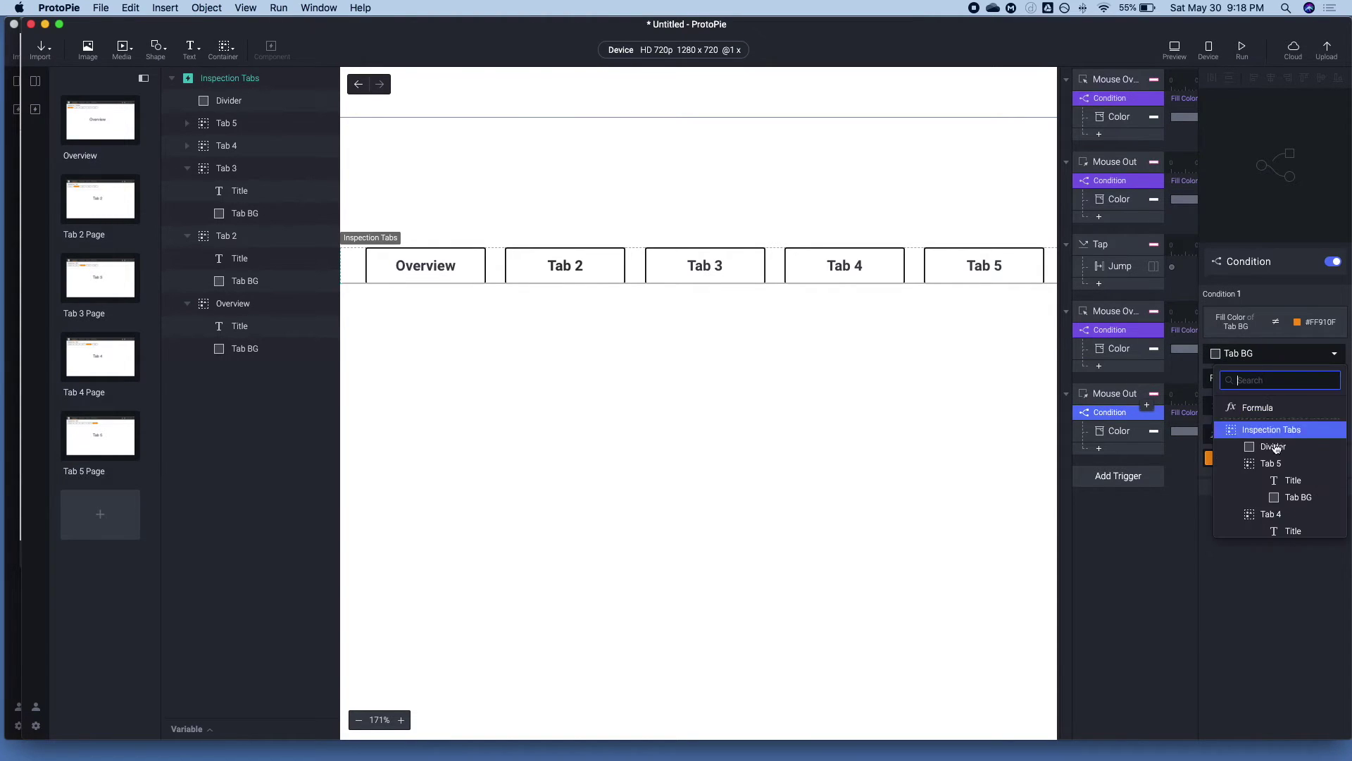
{"action": "scroll", "coordinate": [1278, 444], "scroll_direction": "down", "scroll_amount": 3}
{"action": "left_click", "coordinate": [1285, 451]}
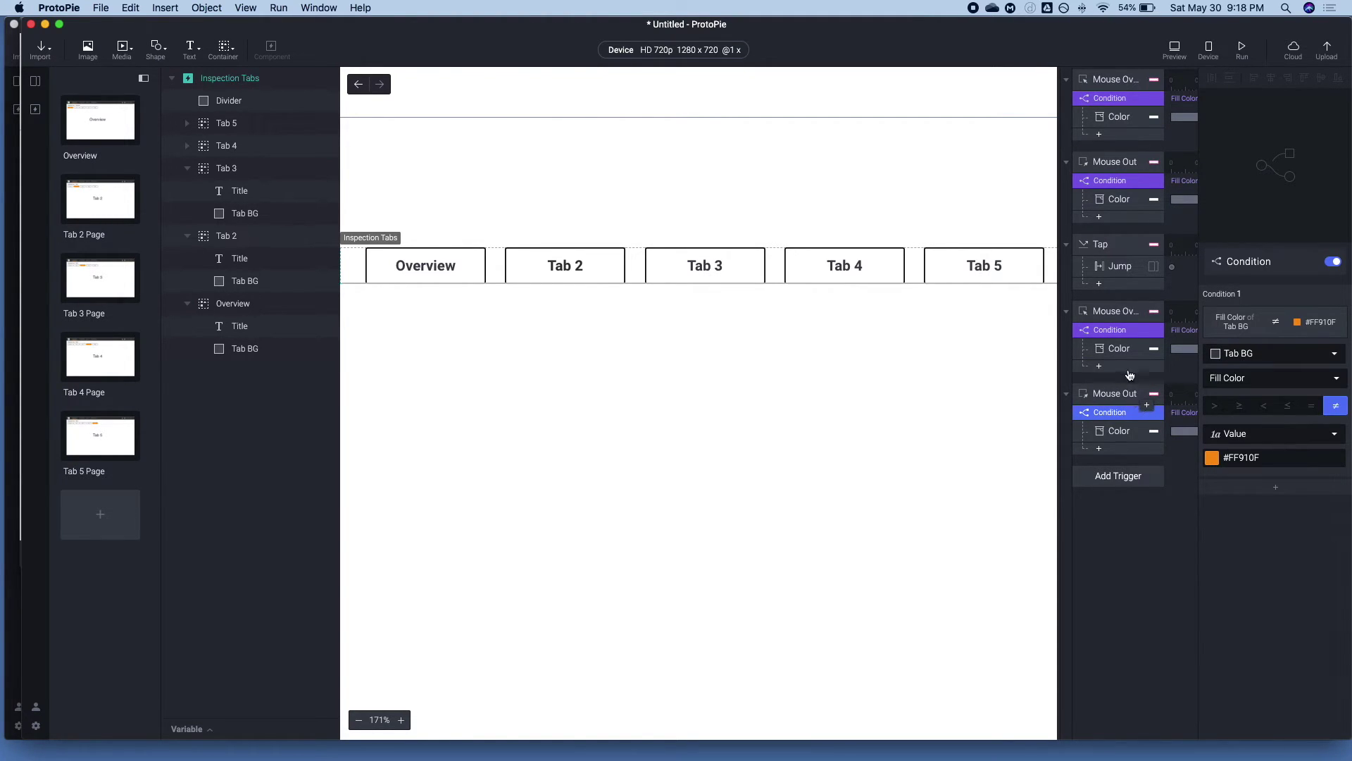
Retarget the Color responses of Tab 4's Mouse Over and Mouse Out triggers to Tab 4's Tab BG layer.
{"action": "left_click", "coordinate": [1135, 356]}
{"action": "left_click", "coordinate": [1243, 284]}
{"action": "scroll", "coordinate": [1268, 380], "scroll_direction": "down", "scroll_amount": 2}
{"action": "left_click", "coordinate": [1265, 381]}
{"action": "left_click", "coordinate": [1102, 430]}
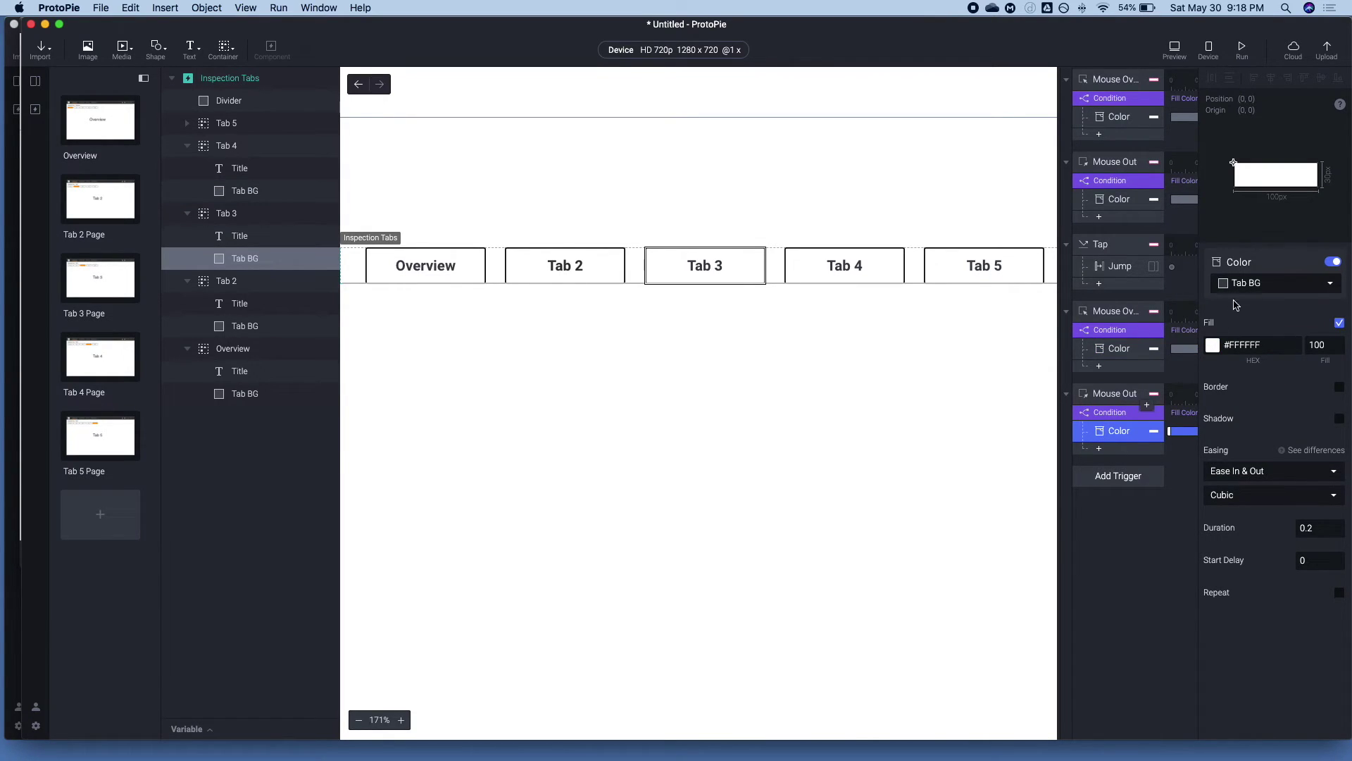
{"action": "left_click", "coordinate": [1268, 283]}
{"action": "left_click", "coordinate": [1289, 455]}
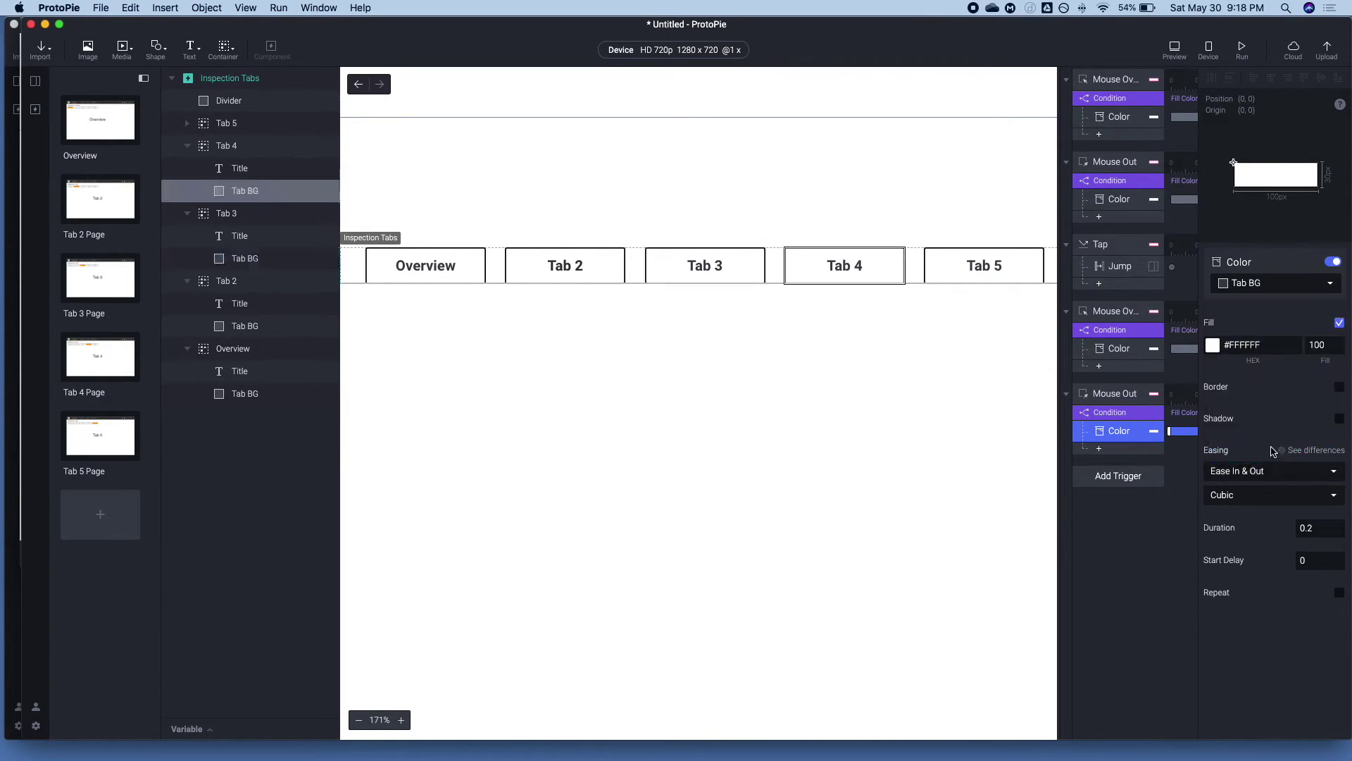
Check Tab 4's Mouse Out trigger and preview how the tabs react to hovering.
{"action": "left_click", "coordinate": [1110, 413]}
{"action": "left_click", "coordinate": [1114, 394]}
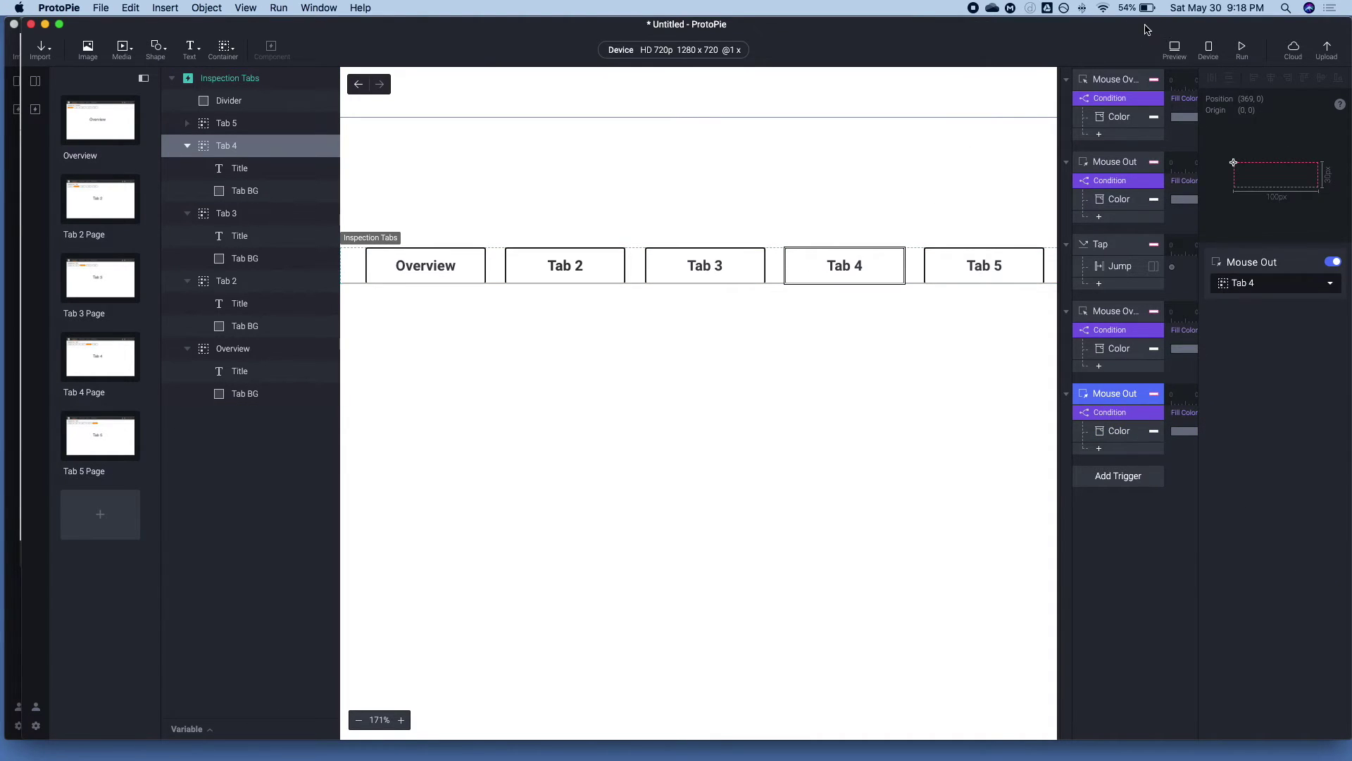
{"action": "left_click", "coordinate": [1175, 48]}
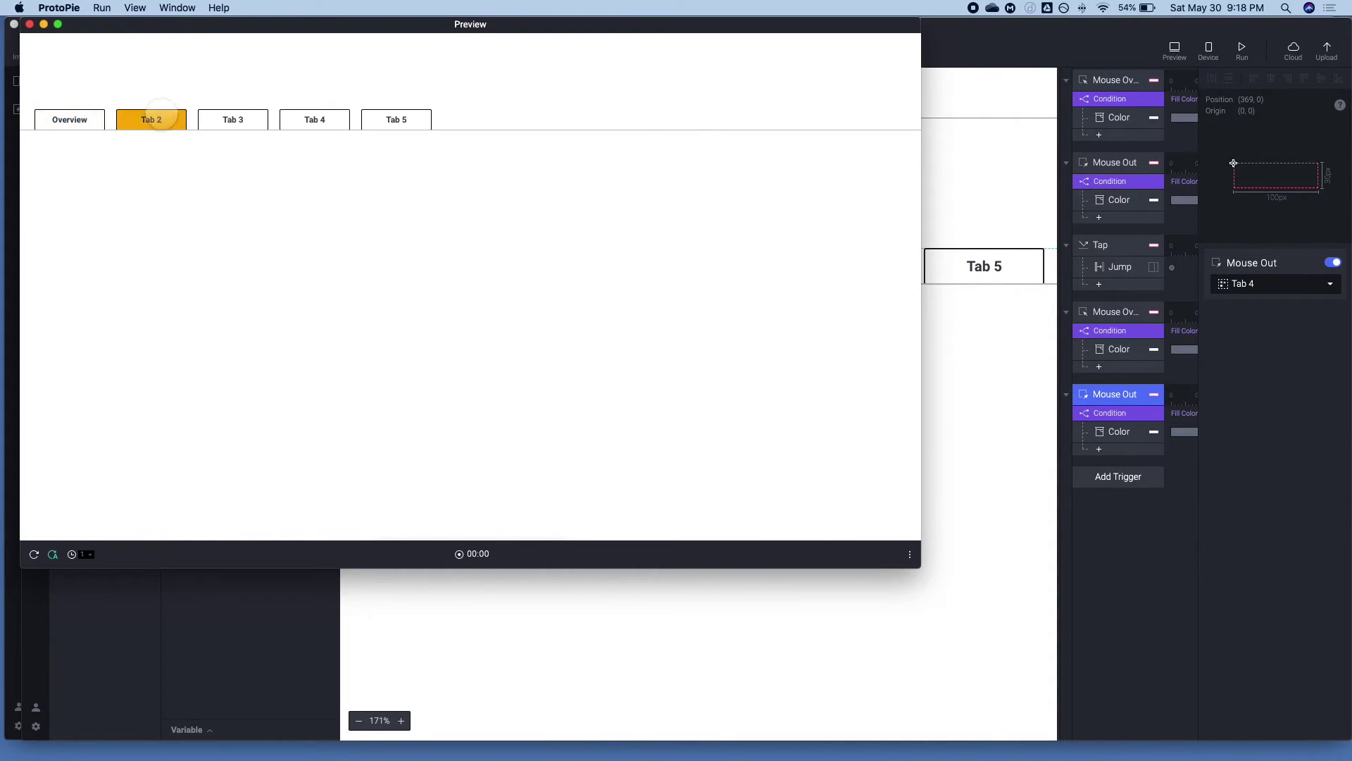
{"action": "left_click", "coordinate": [1134, 352]}
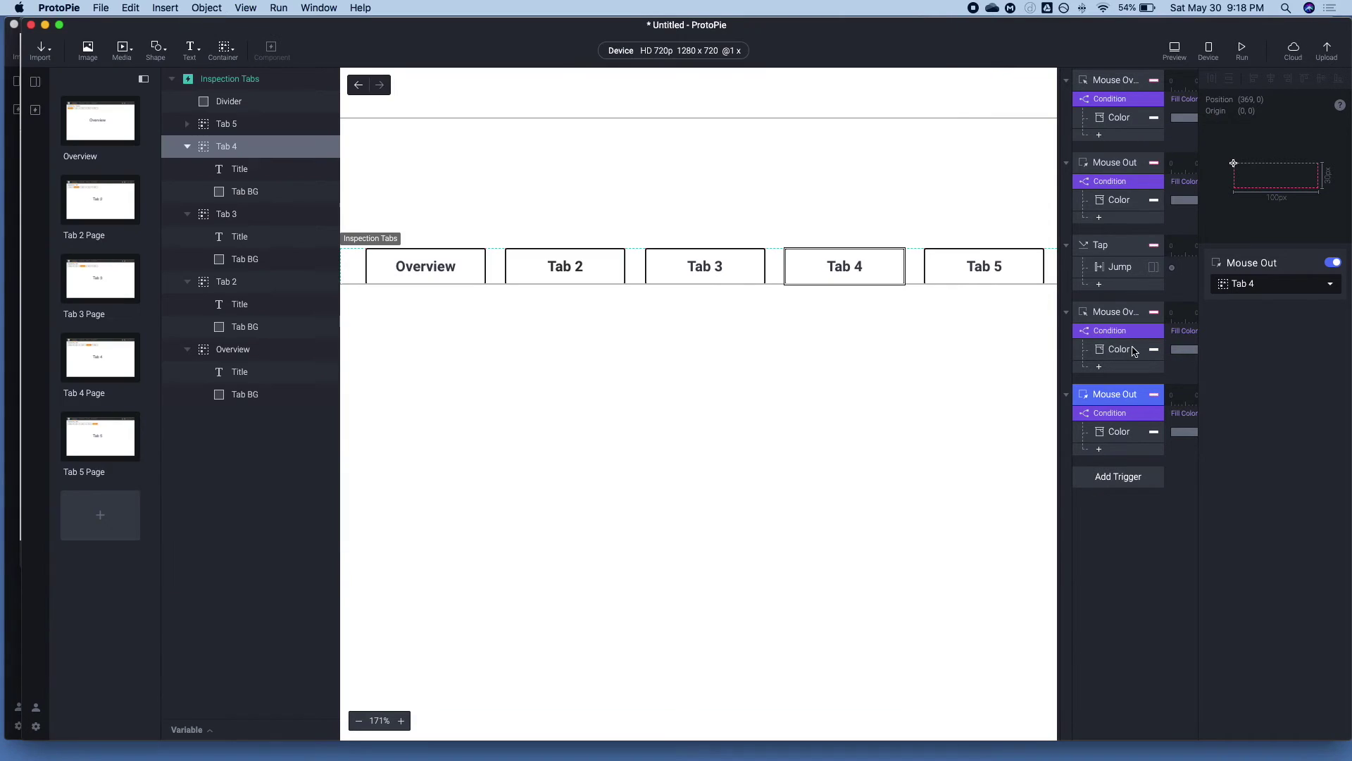
Duplicate Tab 4's Tap, Mouse Over and Mouse Out triggers and assign the copies to the Tab 5 layer.
{"action": "left_click", "coordinate": [1111, 244]}
{"action": "left_click", "coordinate": [1111, 395], "text": "shift"}
{"action": "key", "text": "super+c"}
{"action": "key", "text": "super+v"}
{"action": "left_click", "coordinate": [1253, 289]}
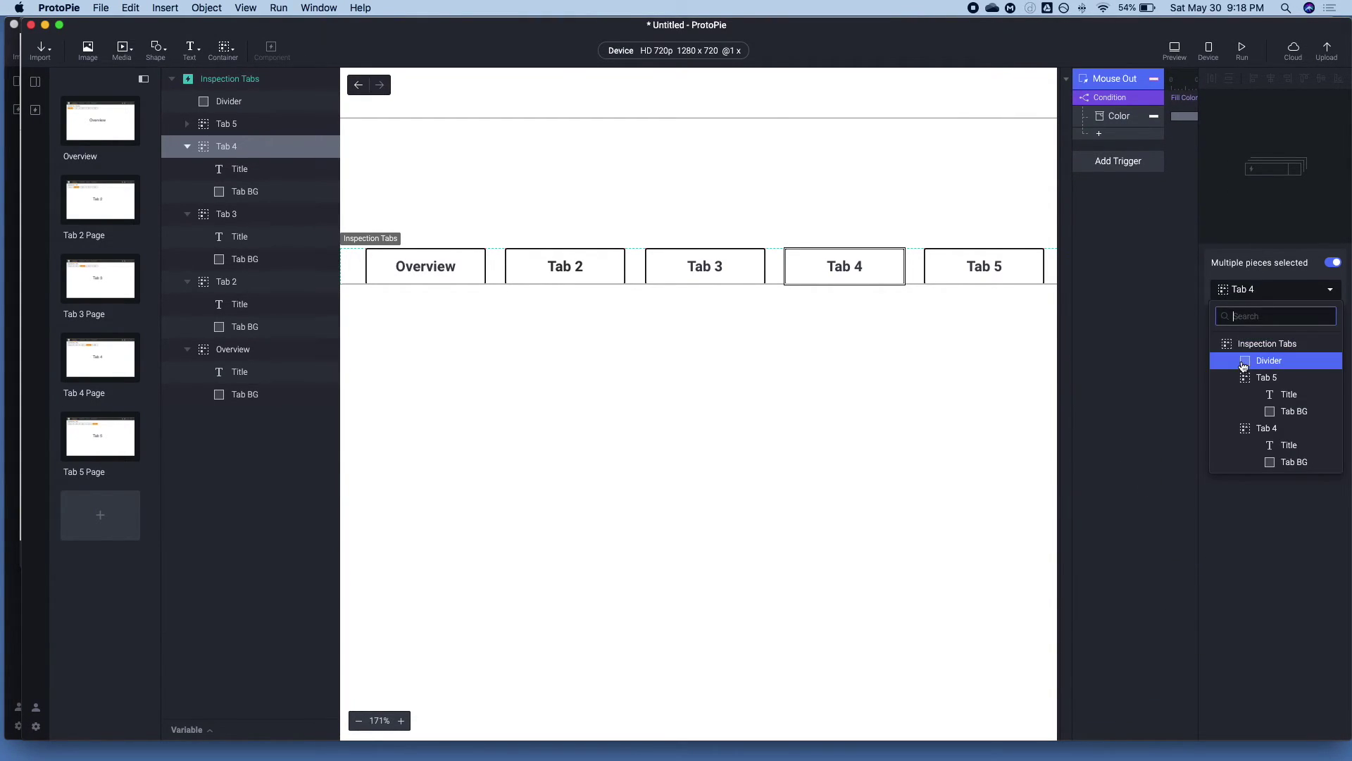
{"action": "left_click", "coordinate": [1254, 373]}
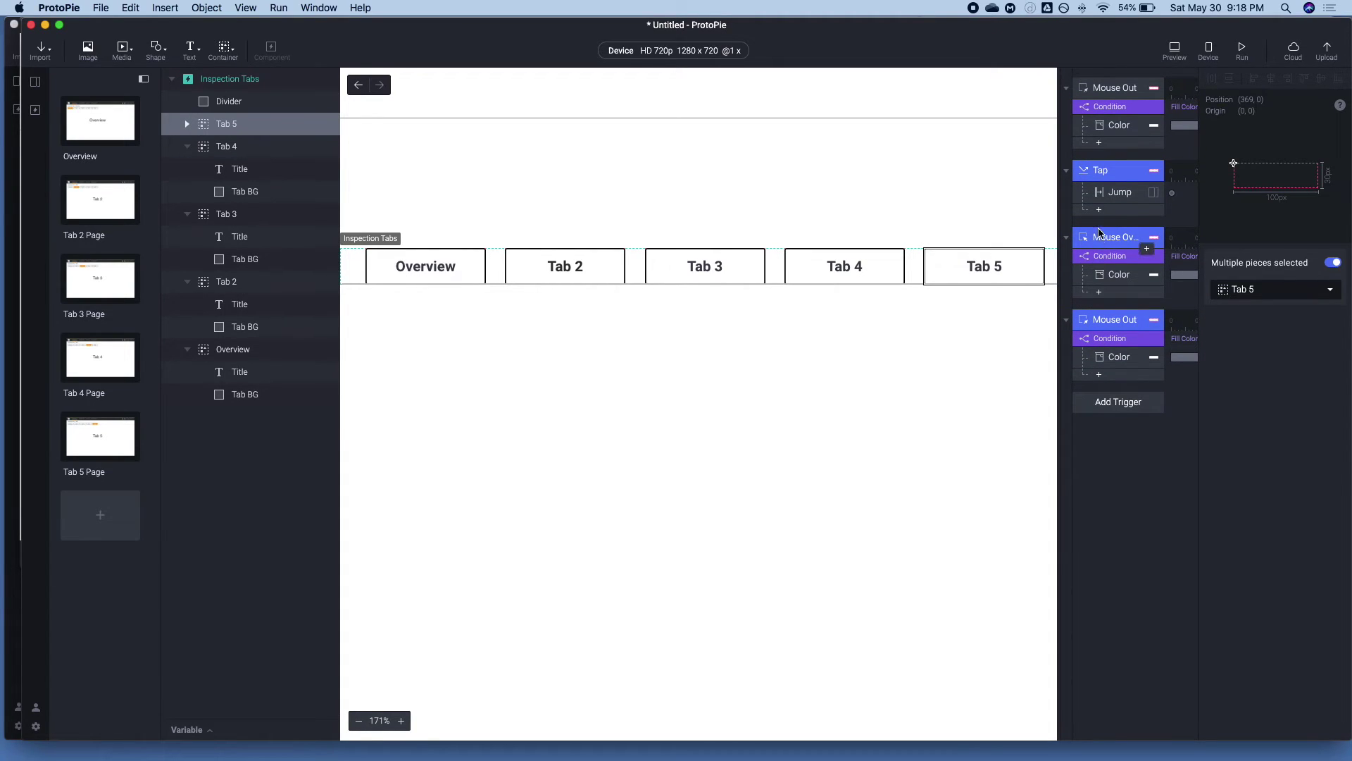
Set the Jump response of Tab 5's Tap trigger to go to Tab 5 Page.
{"action": "left_click", "coordinate": [1118, 191]}
{"action": "left_click", "coordinate": [1257, 284]}
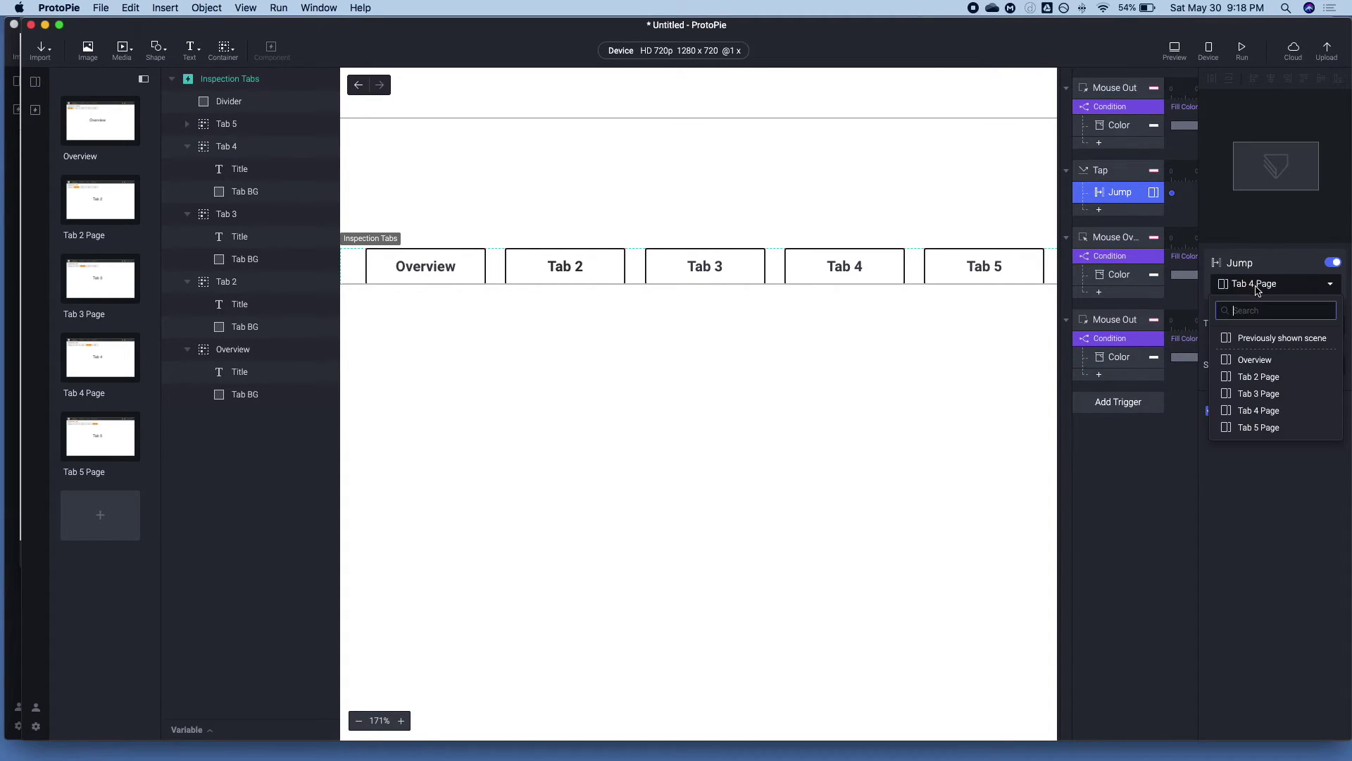
{"action": "left_click", "coordinate": [1259, 427]}
Point the conditions in Tab 5's Mouse Over and Mouse Out triggers at Tab 5's Tab BG layer.
{"action": "left_click", "coordinate": [1116, 257]}
{"action": "left_click", "coordinate": [1123, 340], "text": "shift"}
{"action": "left_click", "coordinate": [1123, 340], "text": "shift"}
{"action": "left_click", "coordinate": [1273, 353]}
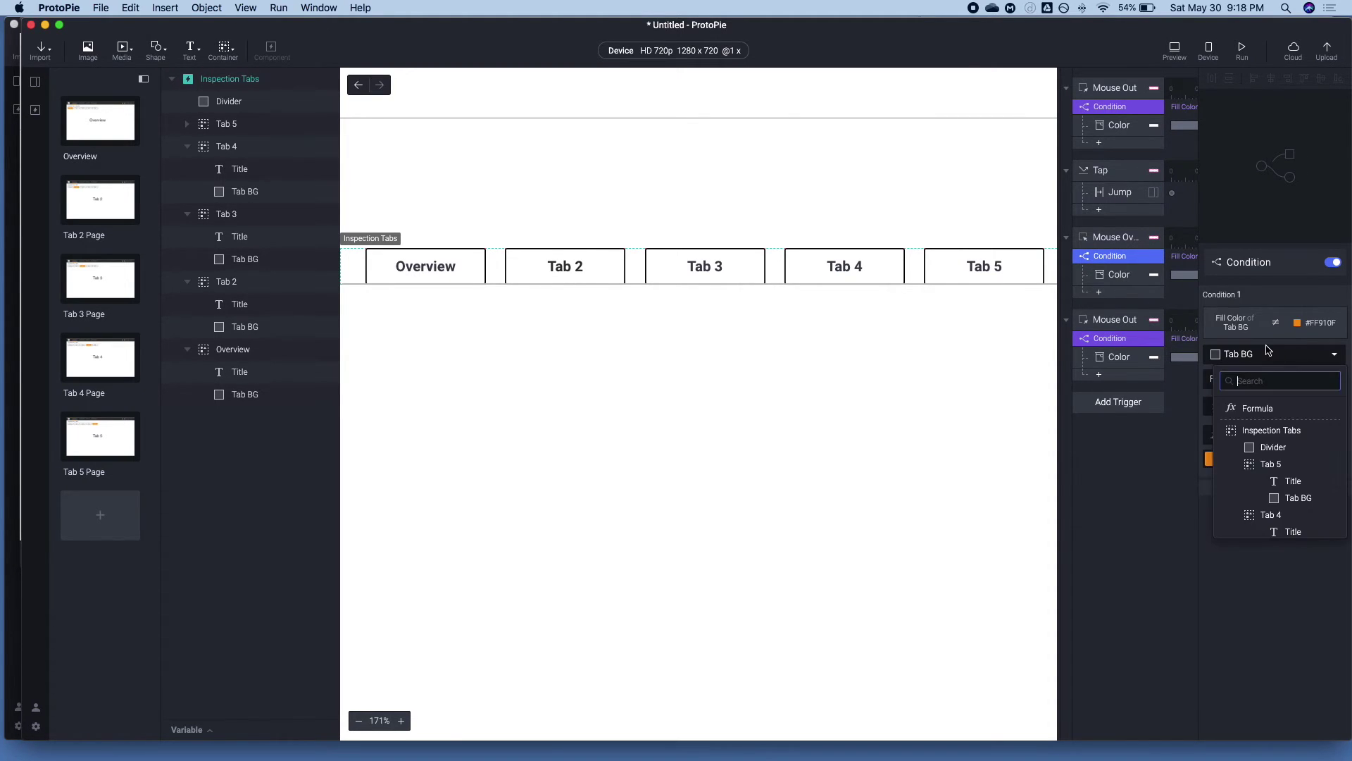
{"action": "left_click", "coordinate": [1275, 499]}
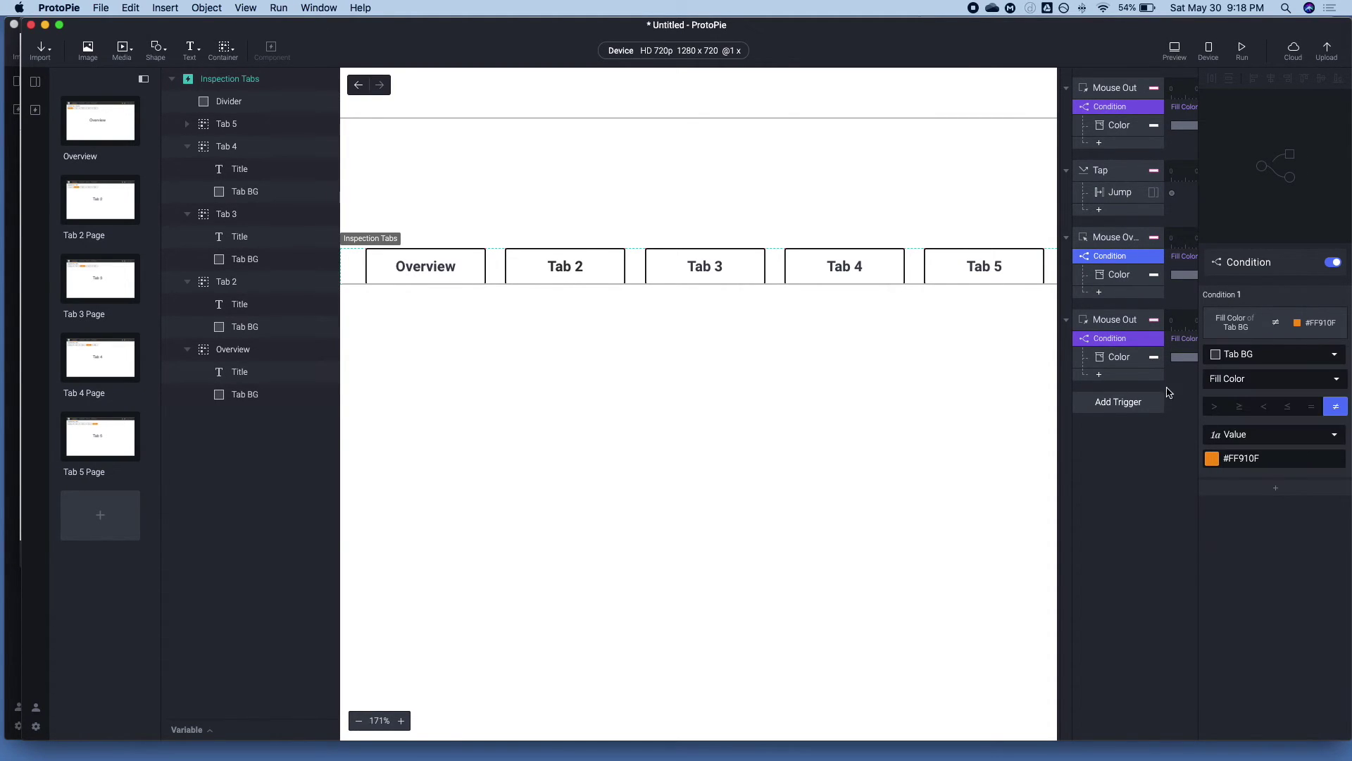
{"action": "left_click", "coordinate": [1110, 344]}
{"action": "left_click", "coordinate": [1261, 354]}
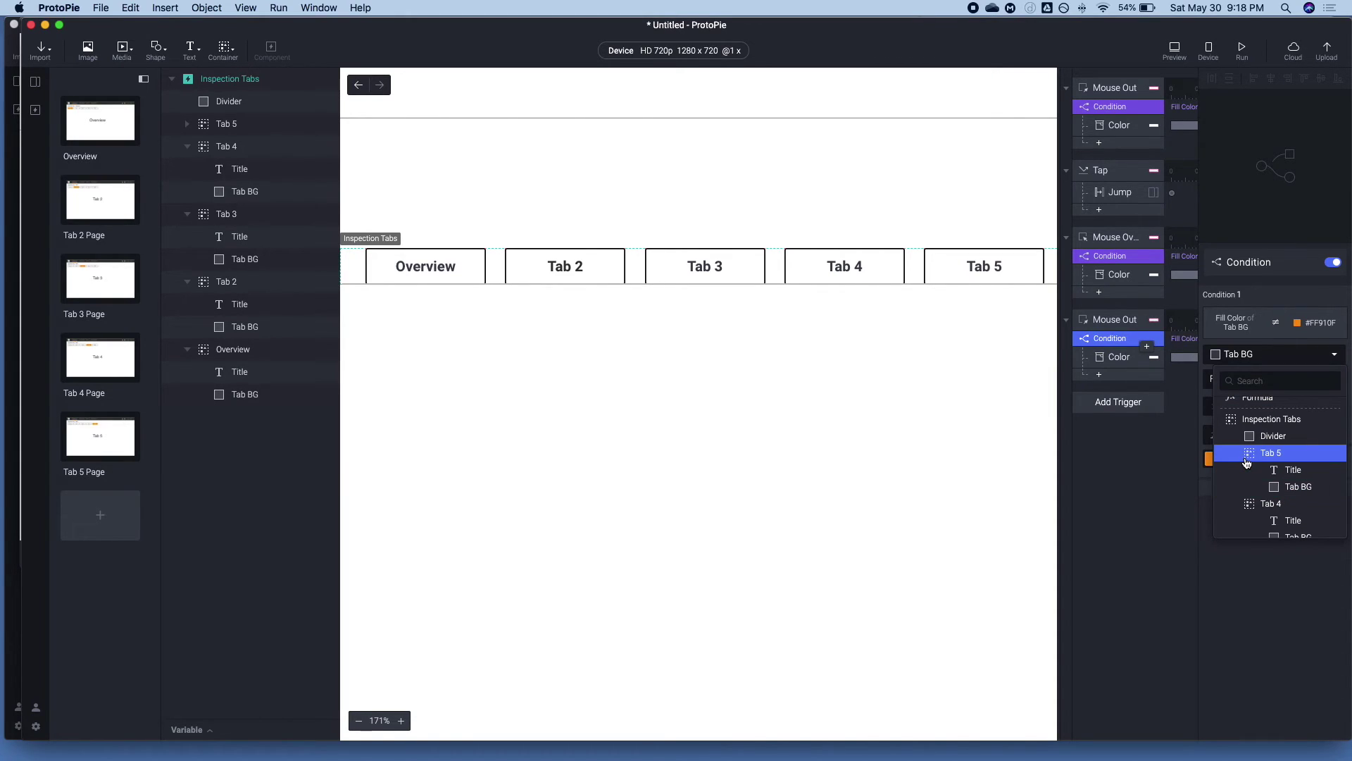
{"action": "left_click", "coordinate": [1189, 412]}
Retarget the Color responses of Tab 5's Mouse Over and Mouse Out triggers to Tab 5's Tab BG layer.
{"action": "left_click", "coordinate": [1117, 356]}
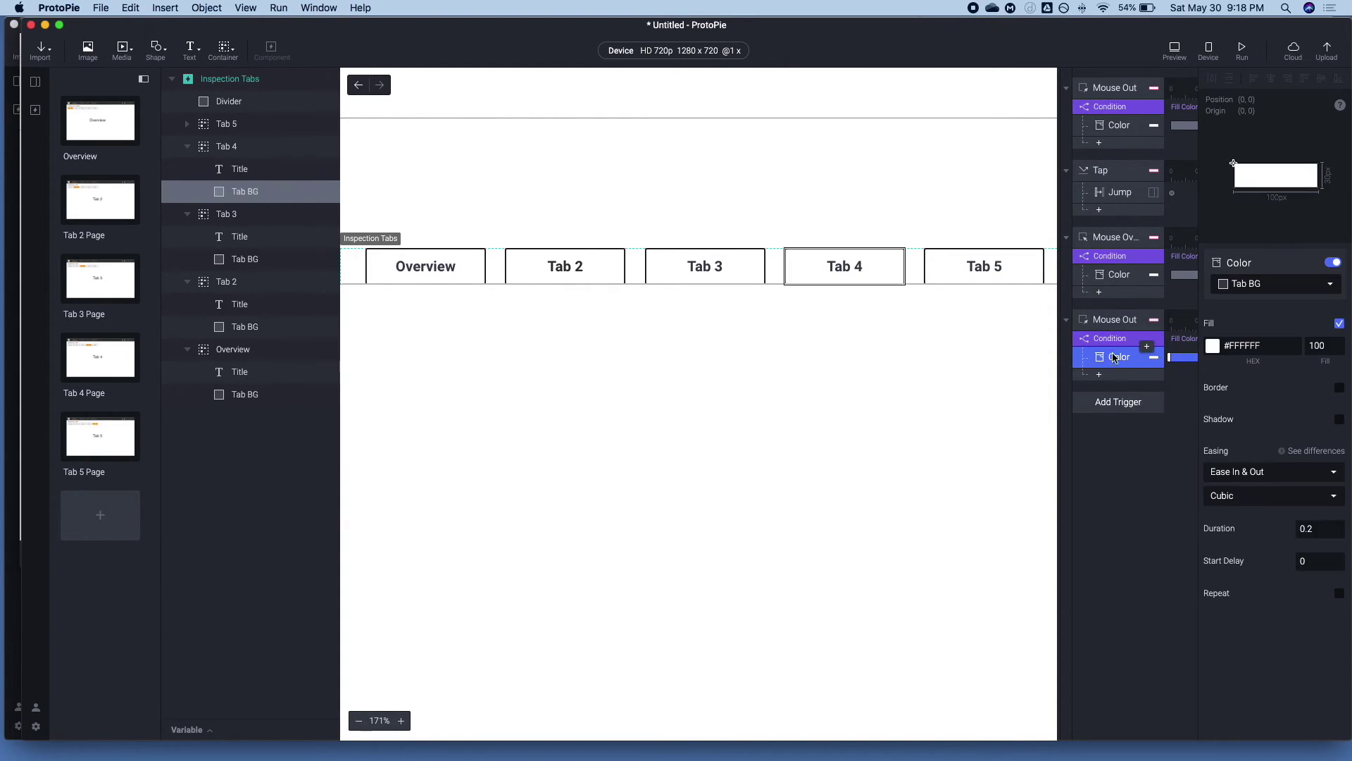
{"action": "left_click", "coordinate": [1119, 274], "text": "shift"}
{"action": "left_click", "coordinate": [1239, 289]}
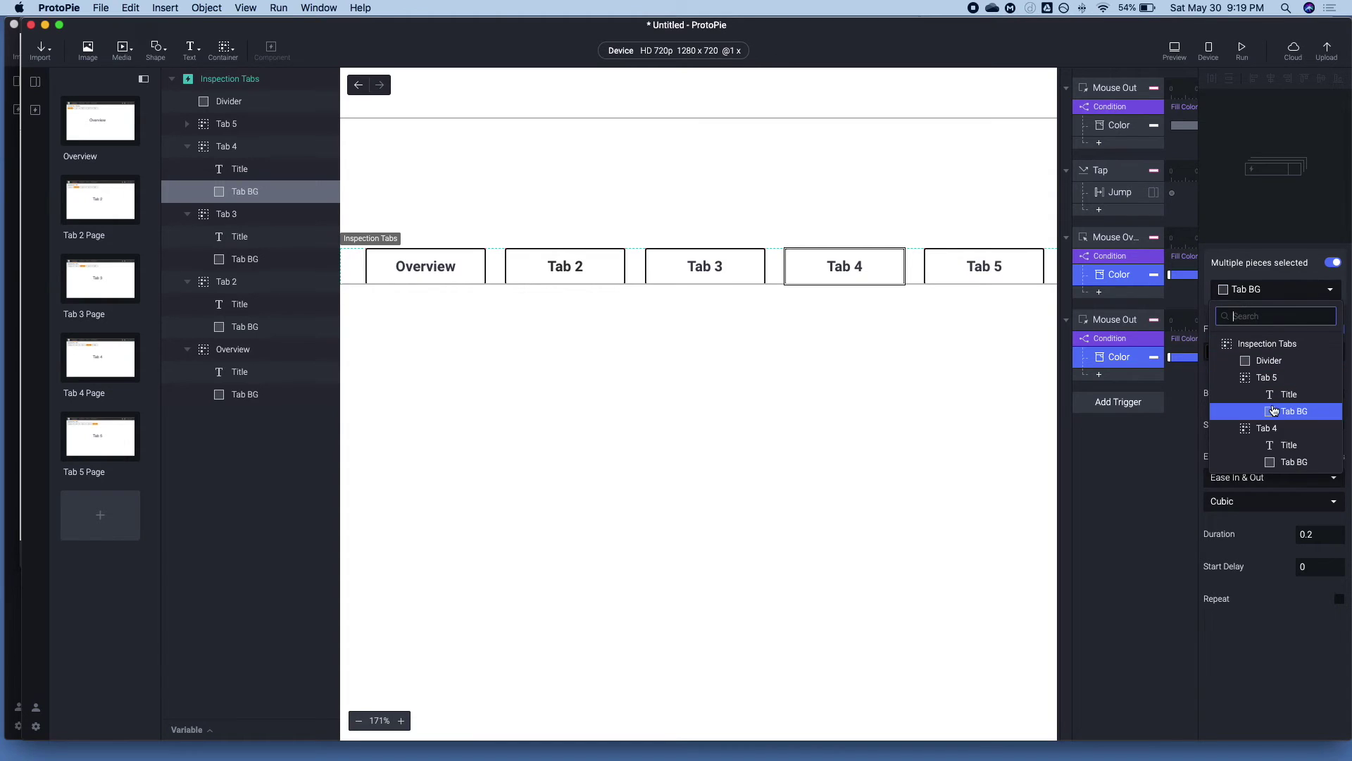
{"action": "left_click", "coordinate": [1274, 412]}
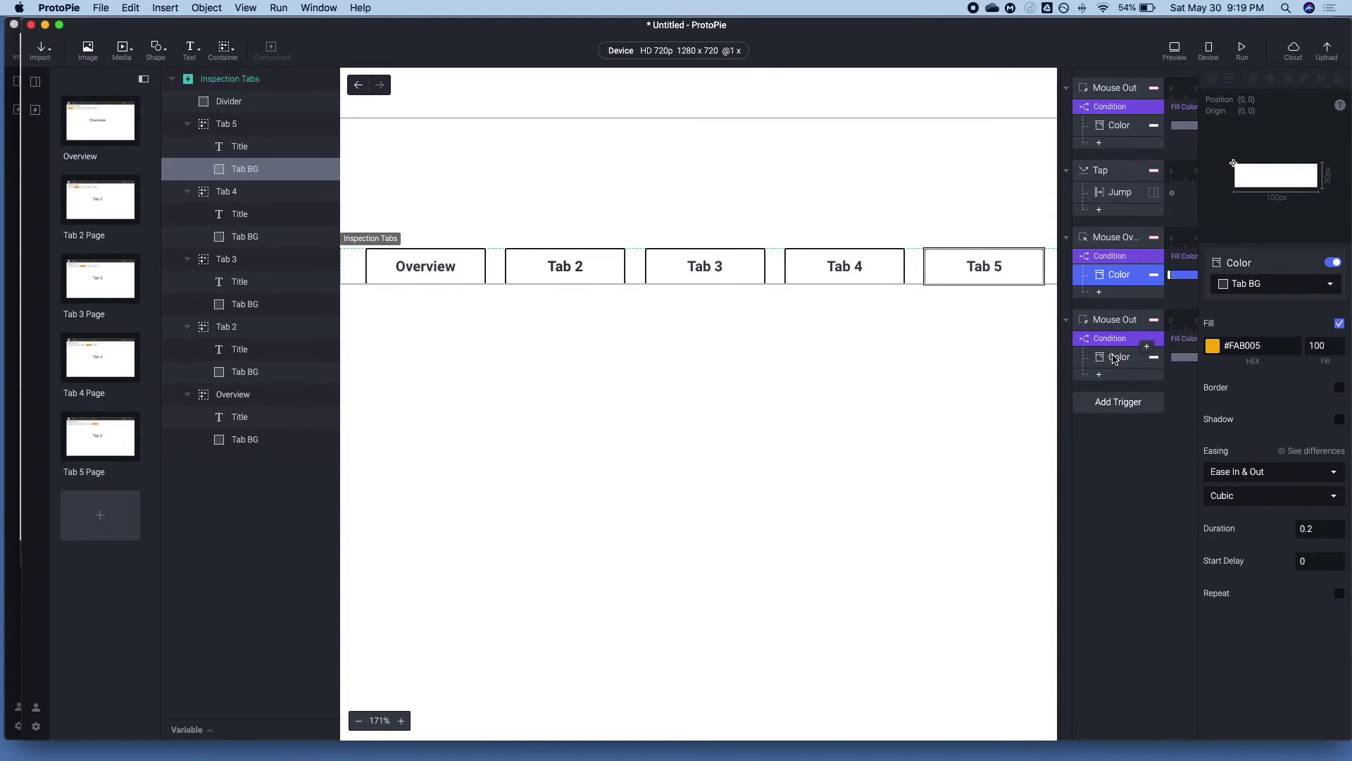
{"action": "left_click", "coordinate": [1117, 356]}
Preview the component's hover colors, close the preview, and look over the Tab 2 Page and Overview scenes.
{"action": "left_click", "coordinate": [1174, 50]}
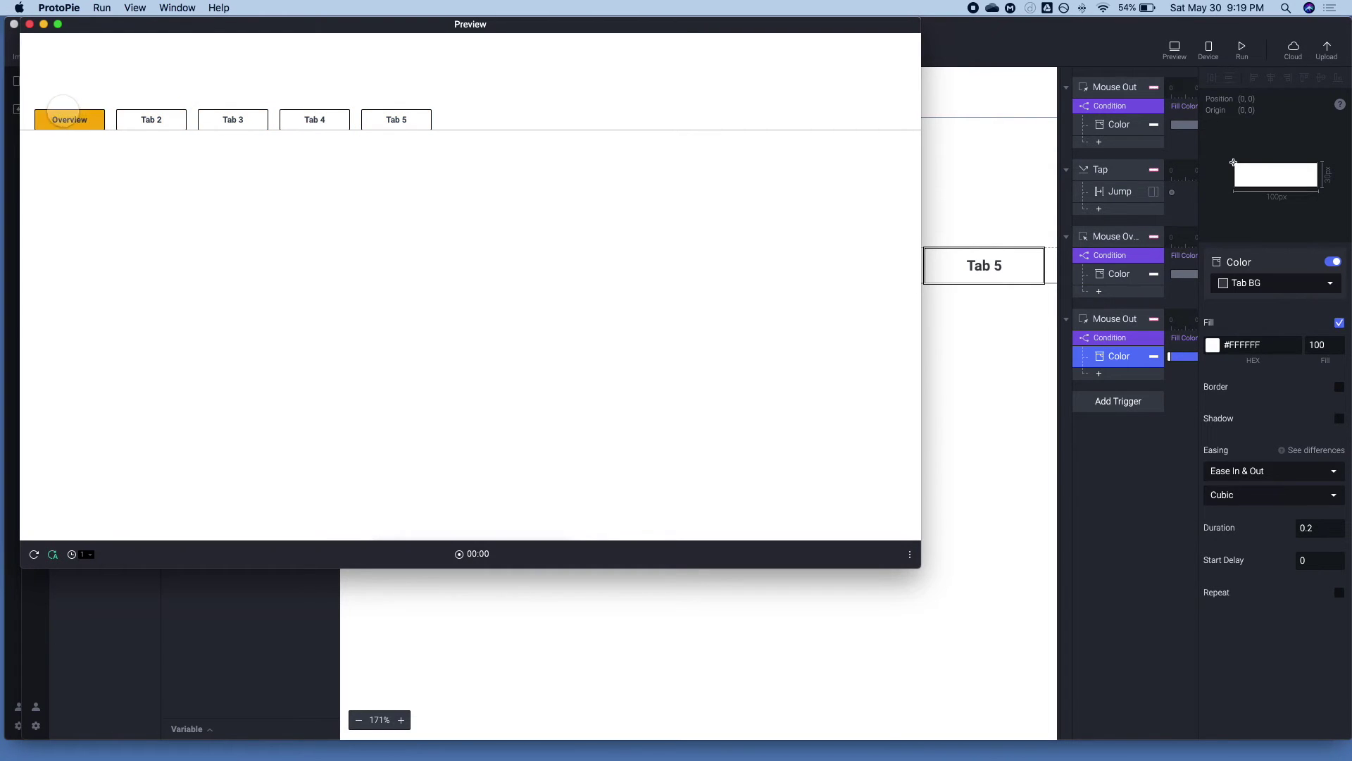
{"action": "left_click", "coordinate": [30, 25]}
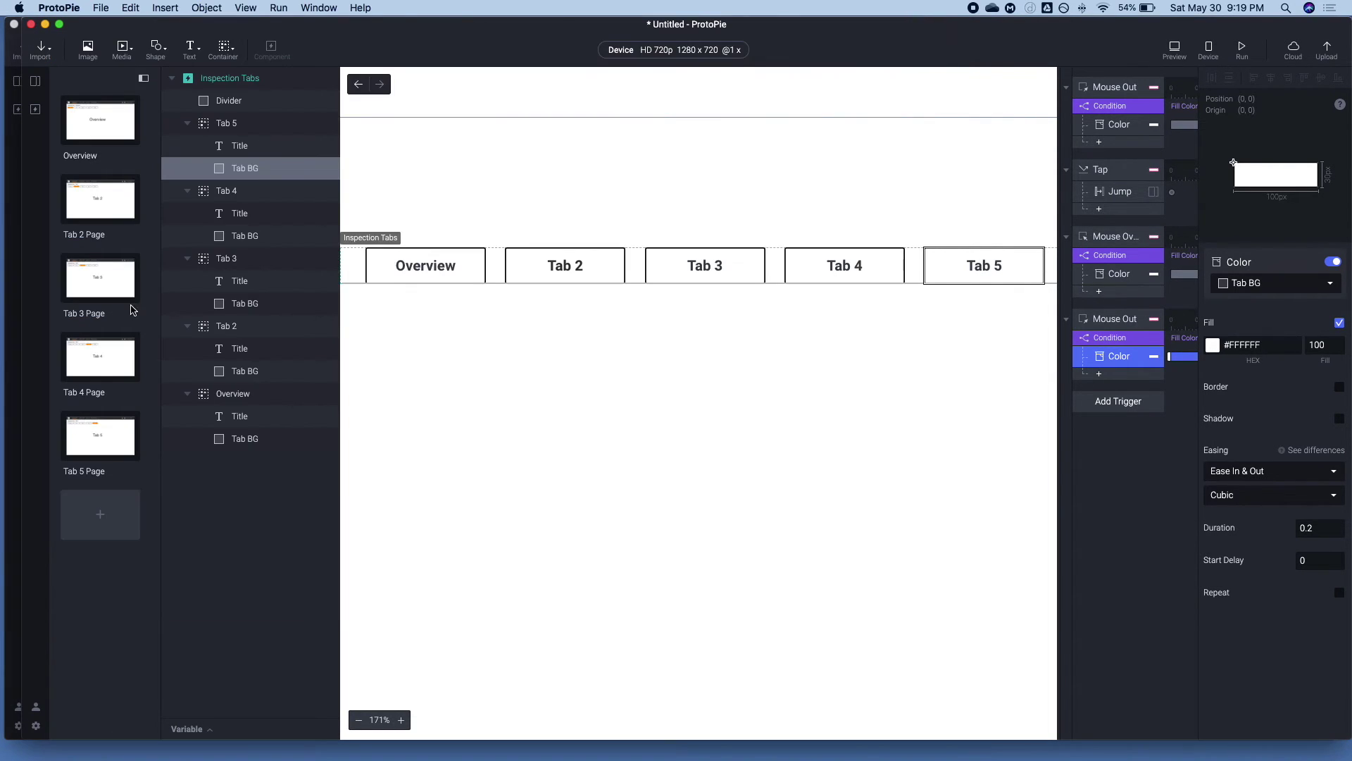
{"action": "left_click", "coordinate": [95, 135]}
{"action": "left_click", "coordinate": [91, 201]}
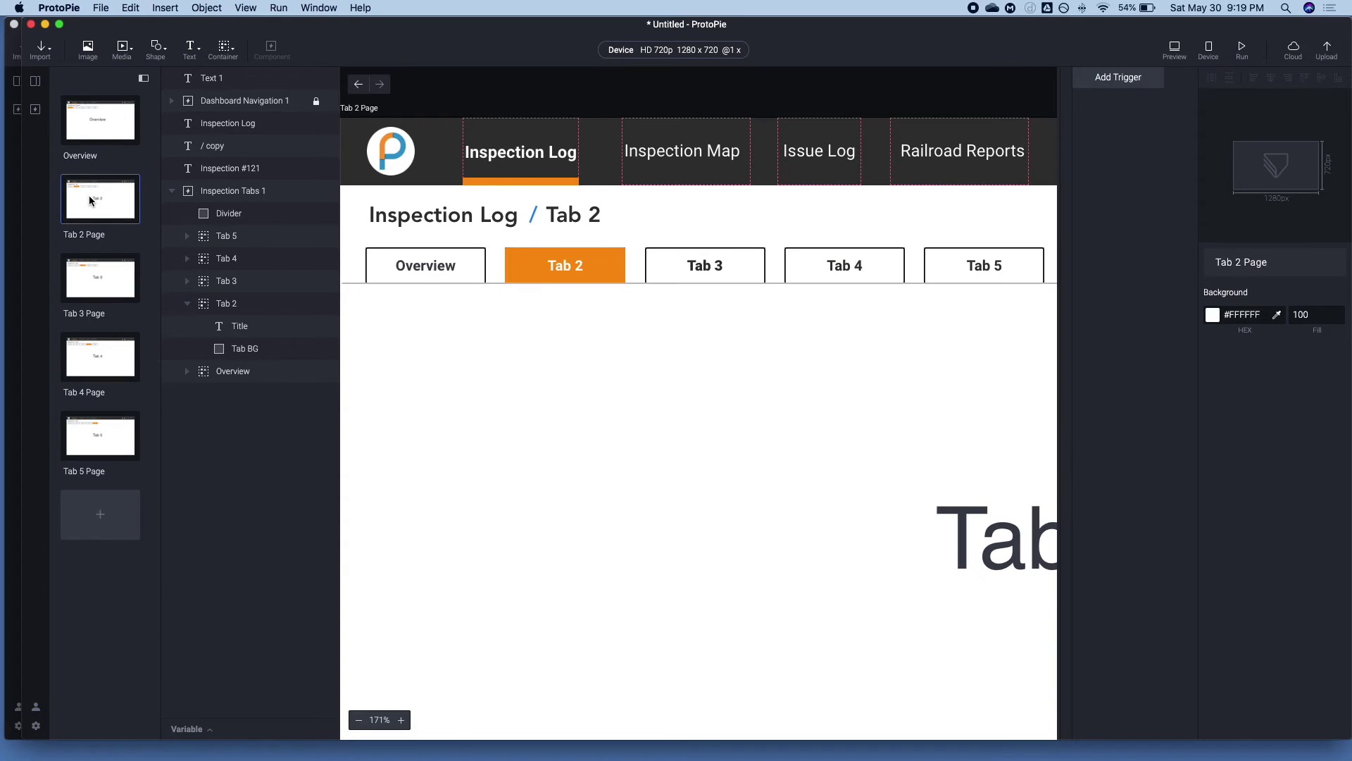
{"action": "left_click", "coordinate": [100, 136]}
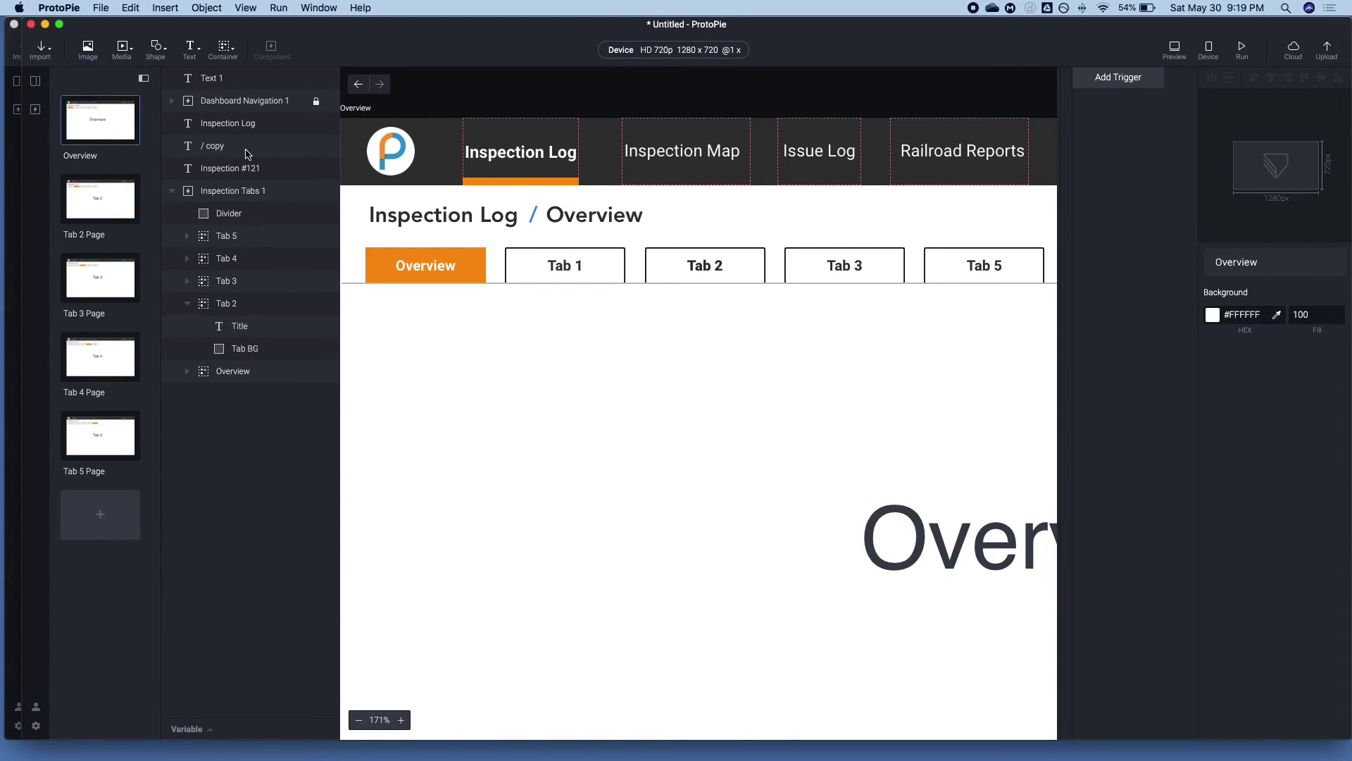
Preview the Overview scene, test the tabs' jumps and hover colors from Overview through Tab 5, and close the preview.
{"action": "left_click", "coordinate": [1186, 61]}
{"action": "left_click", "coordinate": [149, 120]}
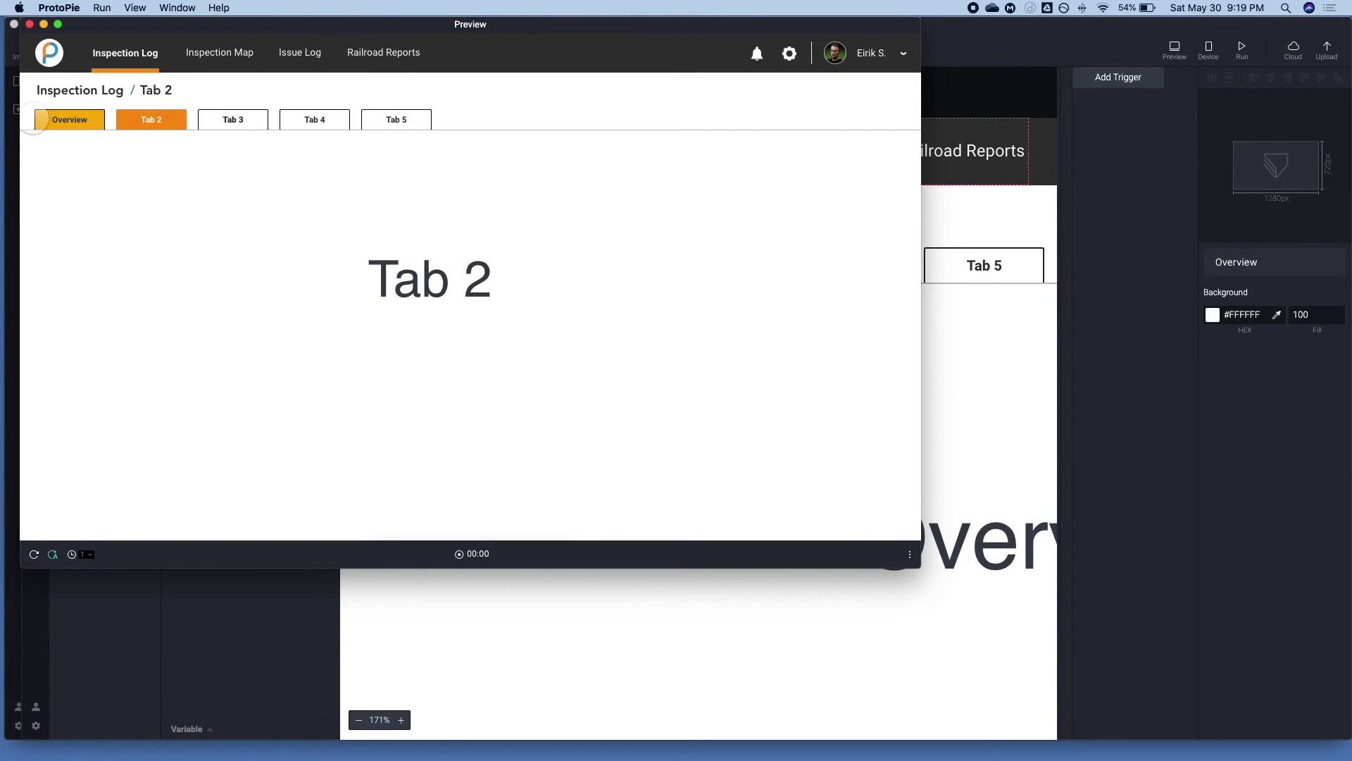
{"action": "left_click", "coordinate": [262, 120]}
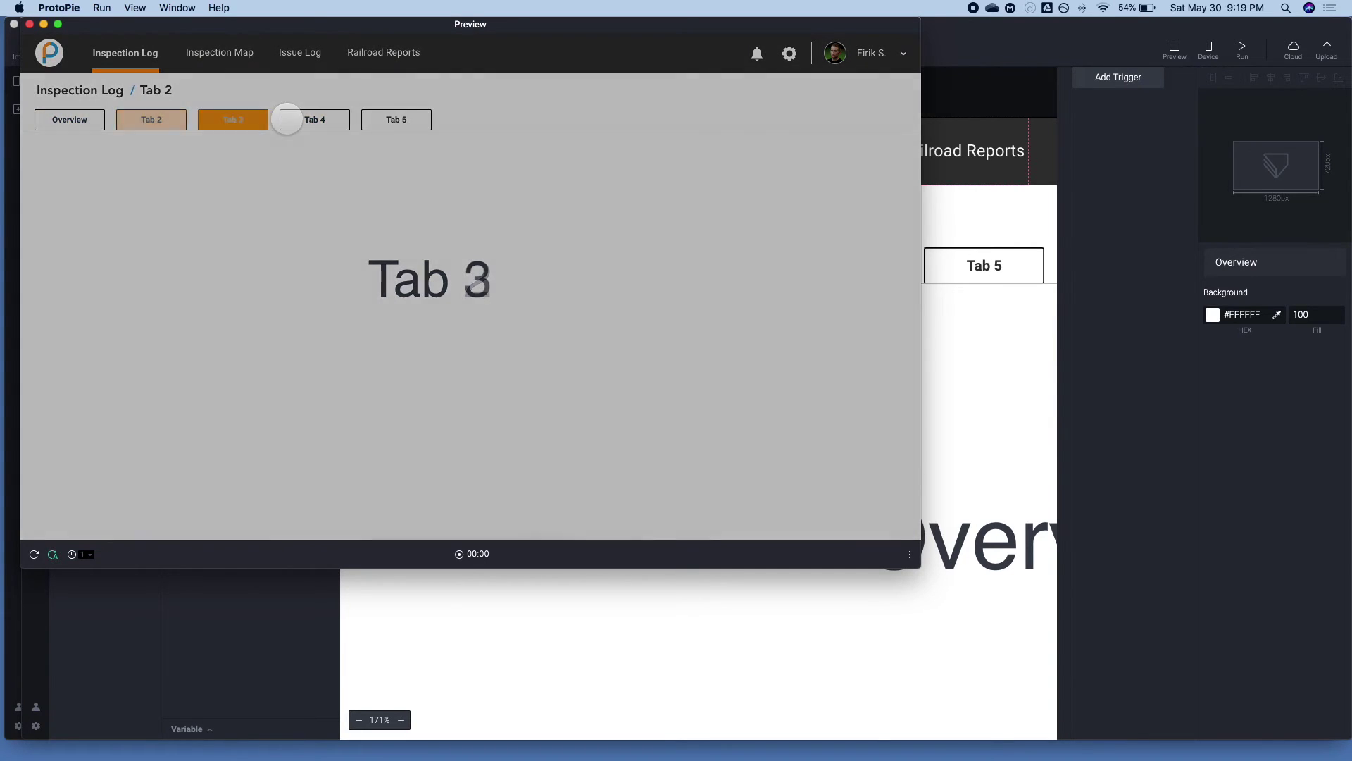
{"action": "left_click", "coordinate": [313, 120]}
{"action": "left_click", "coordinate": [396, 120]}
{"action": "left_click", "coordinate": [151, 120]}
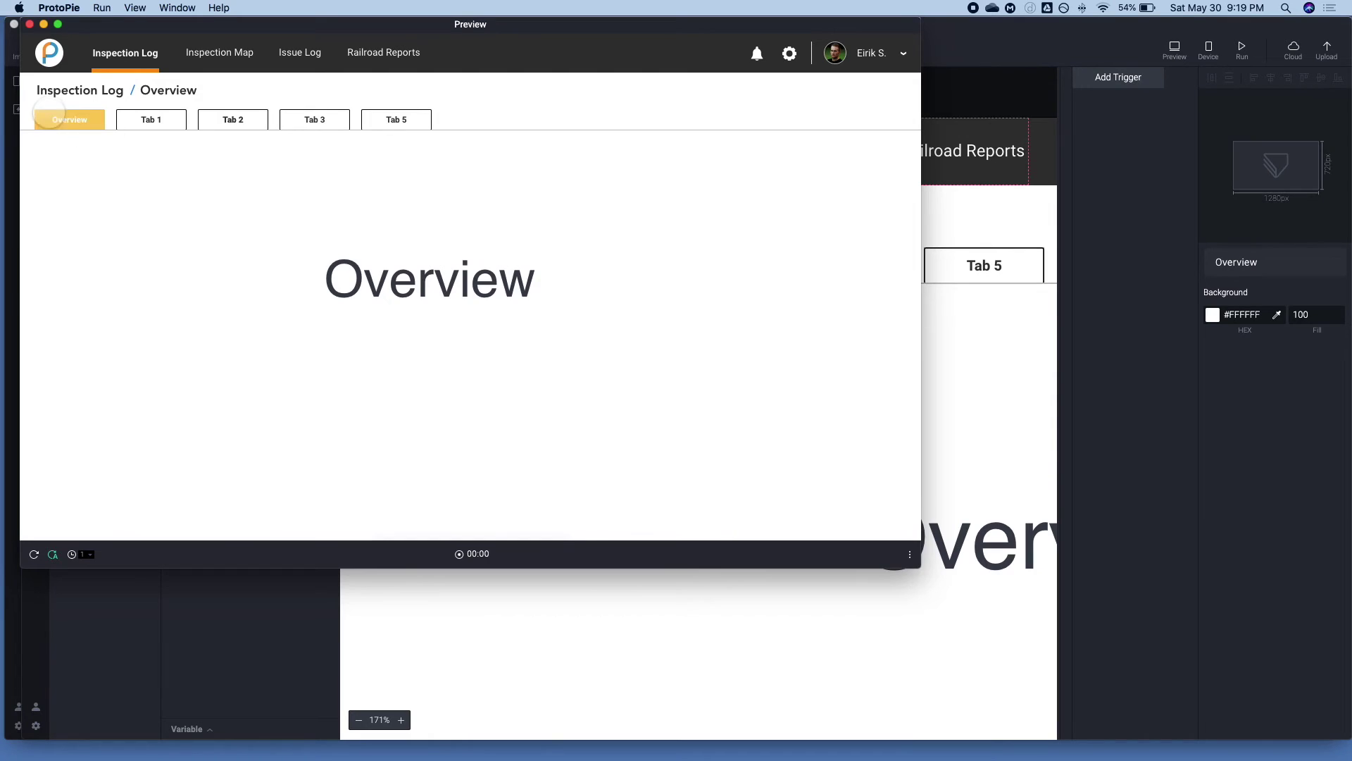
{"action": "left_click", "coordinate": [74, 121]}
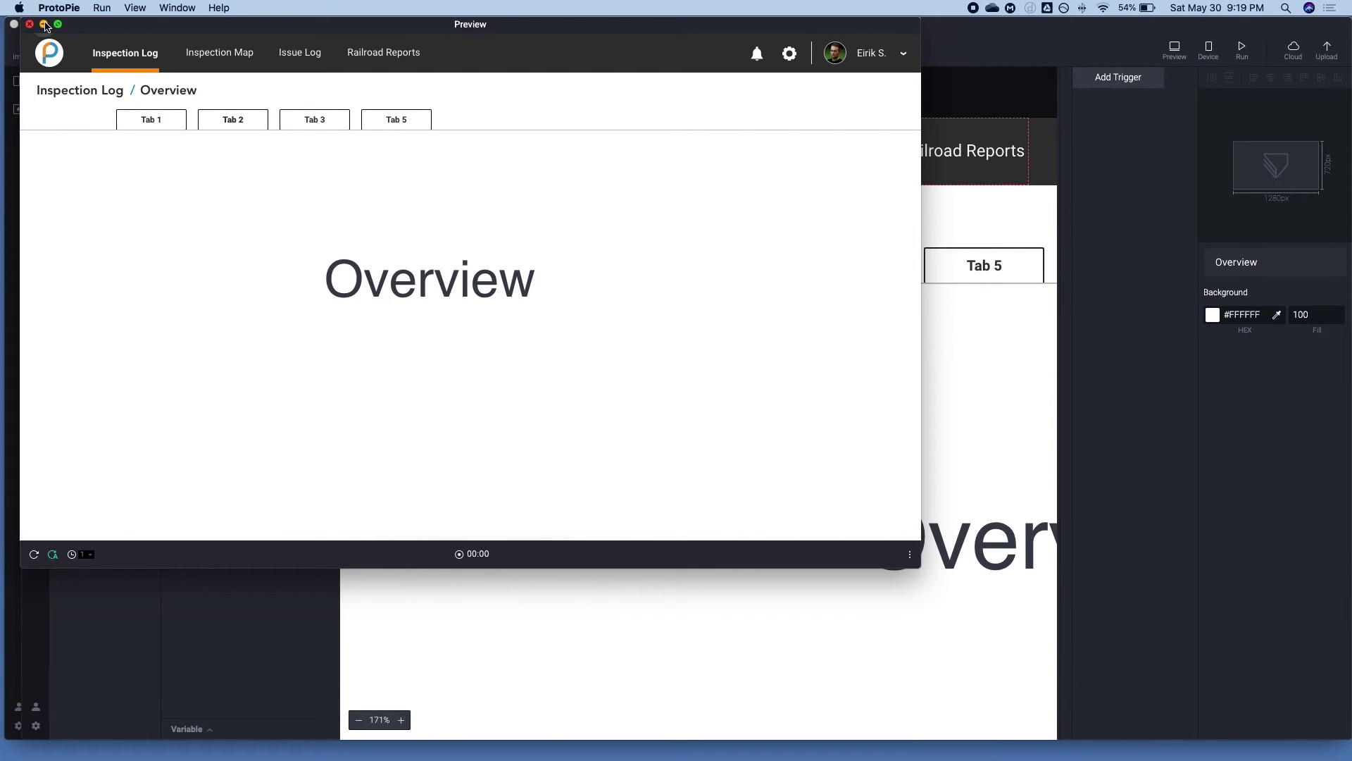
{"action": "left_click", "coordinate": [144, 119]}
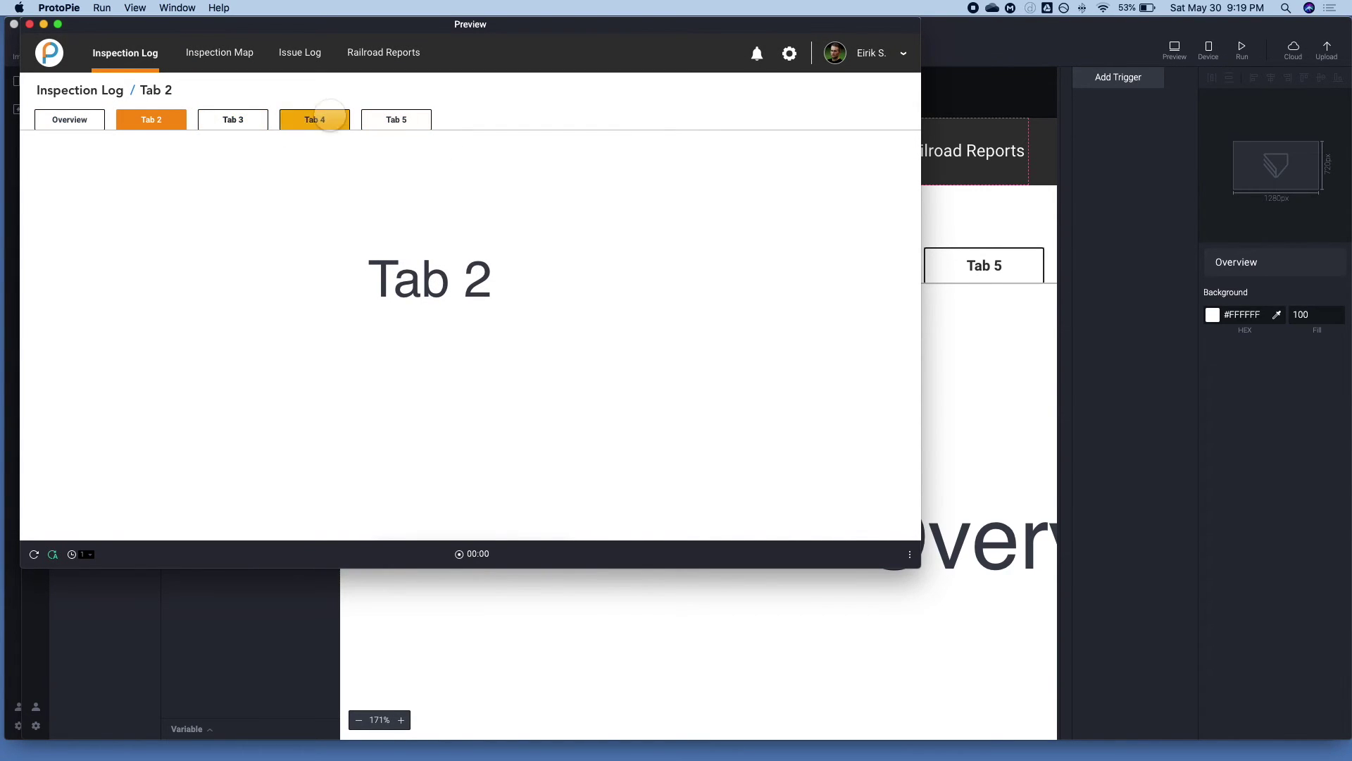
{"action": "left_click", "coordinate": [233, 119]}
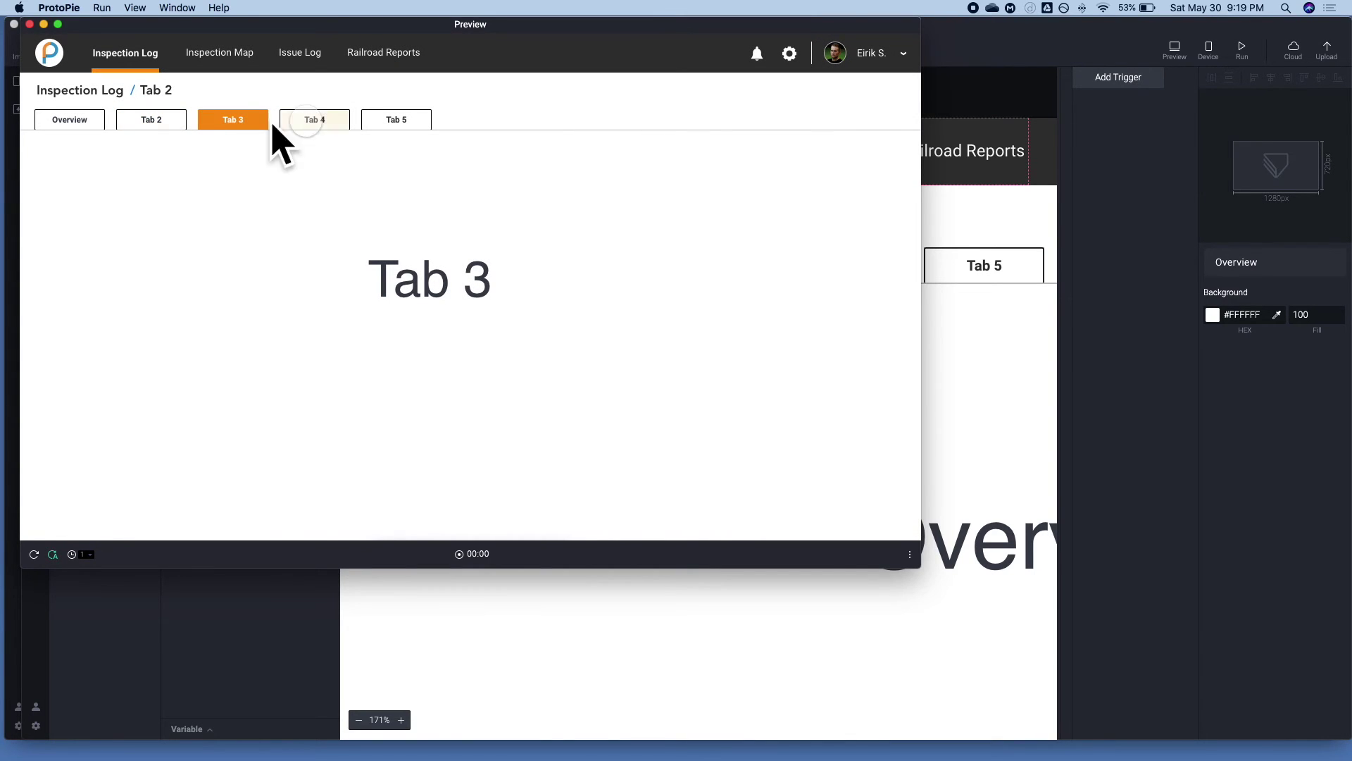
{"action": "left_click", "coordinate": [315, 119]}
{"action": "left_click", "coordinate": [411, 120]}
{"action": "left_click", "coordinate": [30, 24]}
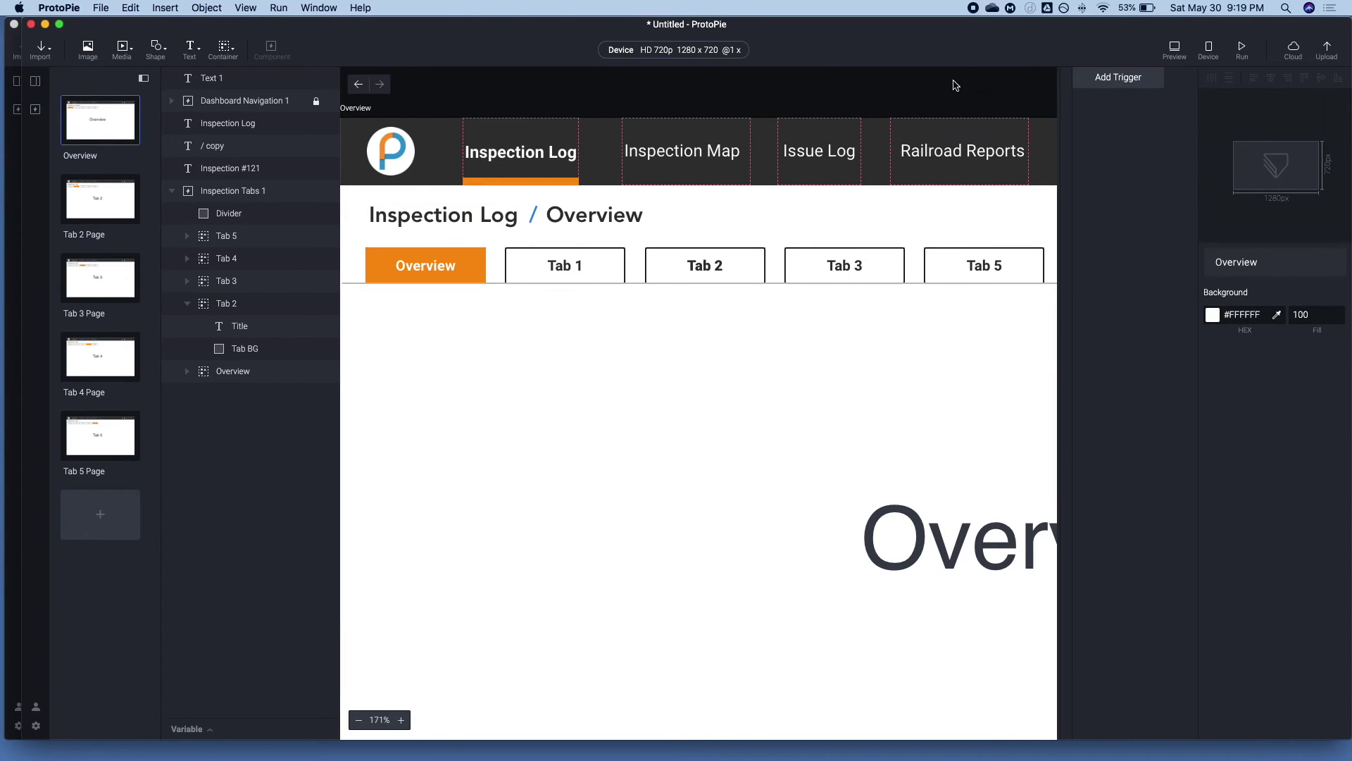
Open the master component of Inspection Tabs 1 and point the Overview tab's Mouse Over condition at Overview's Tab BG layer.
{"action": "left_click", "coordinate": [236, 191]}
{"action": "right_click", "coordinate": [244, 191]}
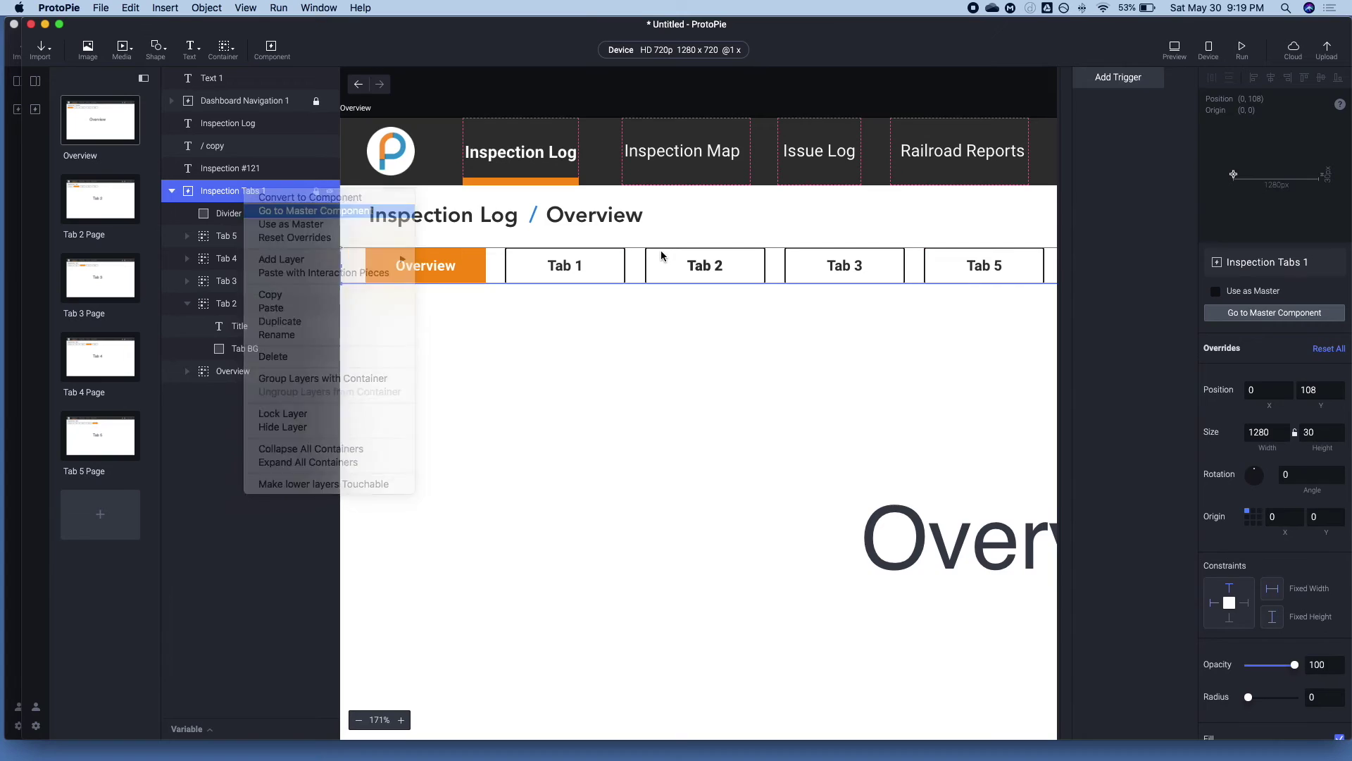
{"action": "left_click", "coordinate": [1066, 111]}
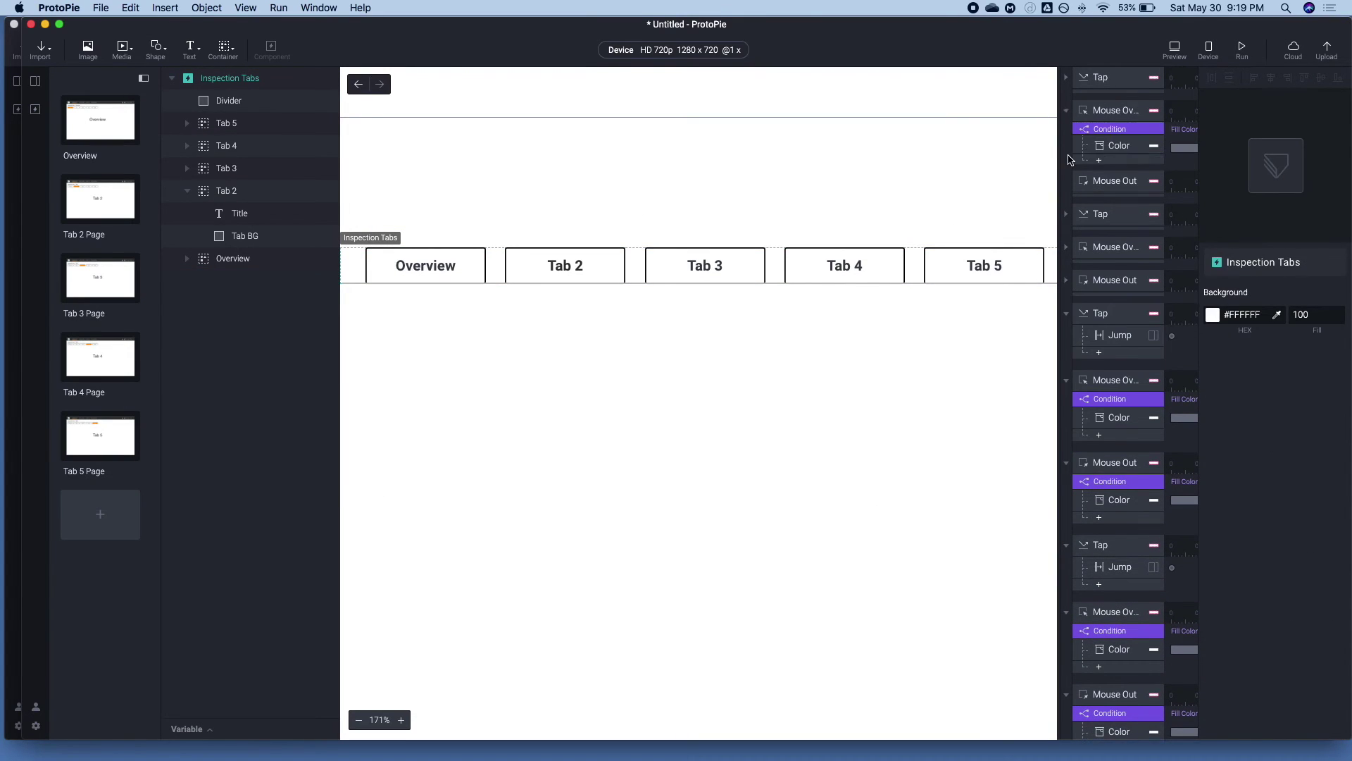
{"action": "left_click", "coordinate": [1116, 129]}
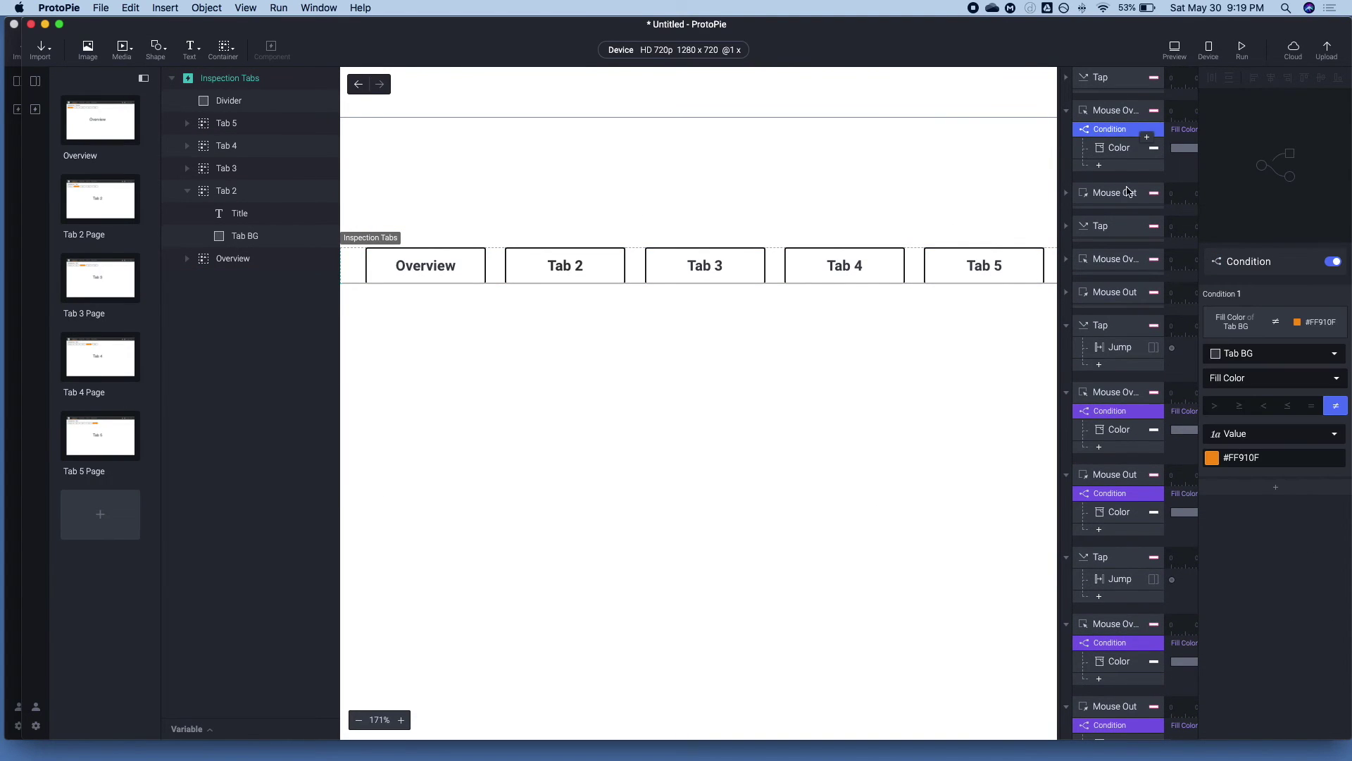
{"action": "left_click", "coordinate": [1240, 356]}
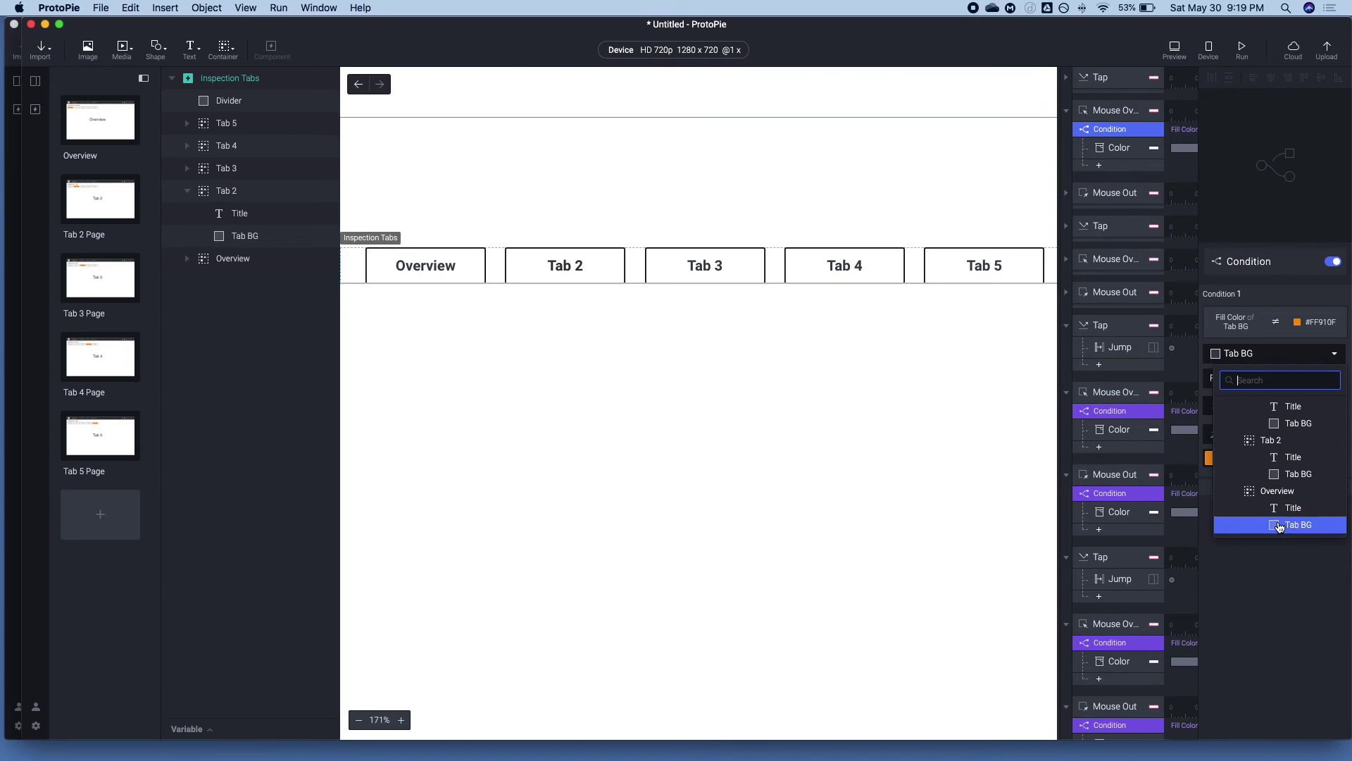
{"action": "left_click", "coordinate": [1261, 525]}
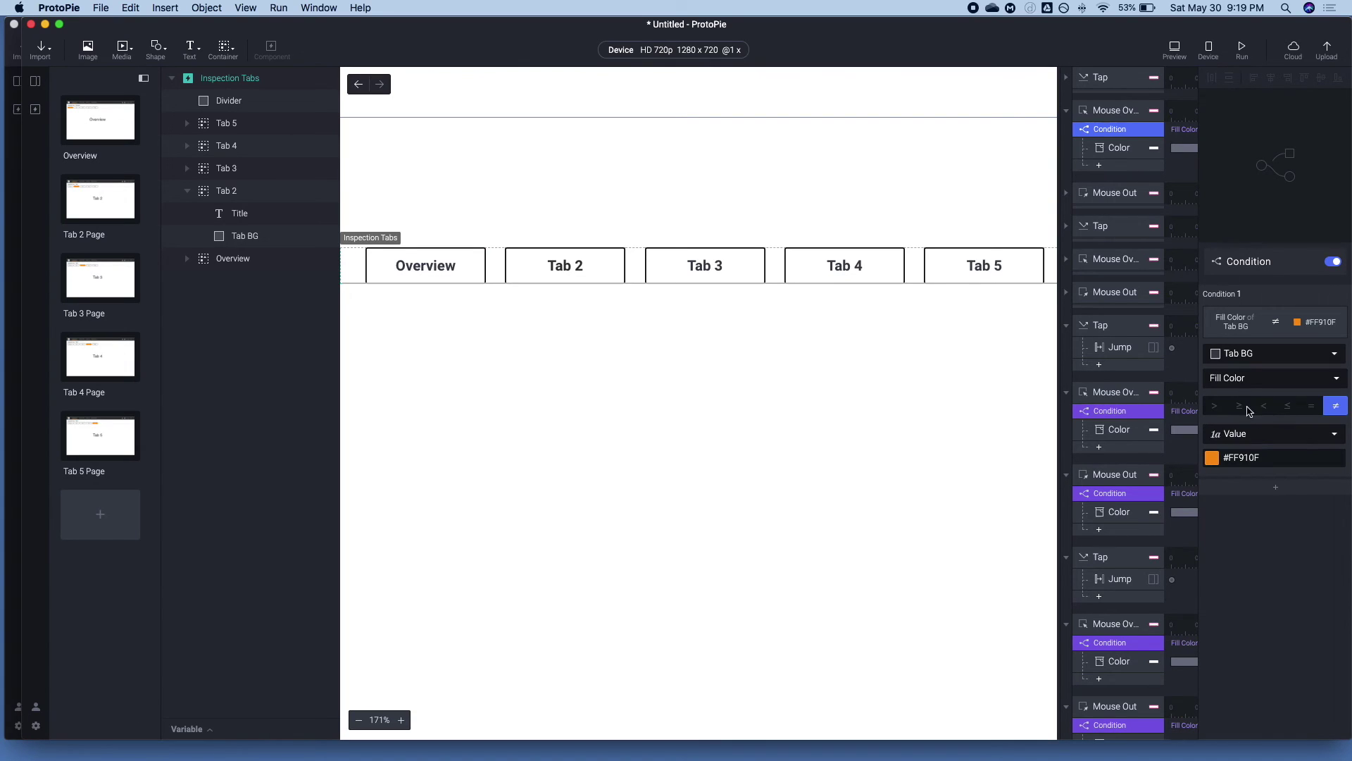
{"action": "left_click", "coordinate": [1120, 148]}
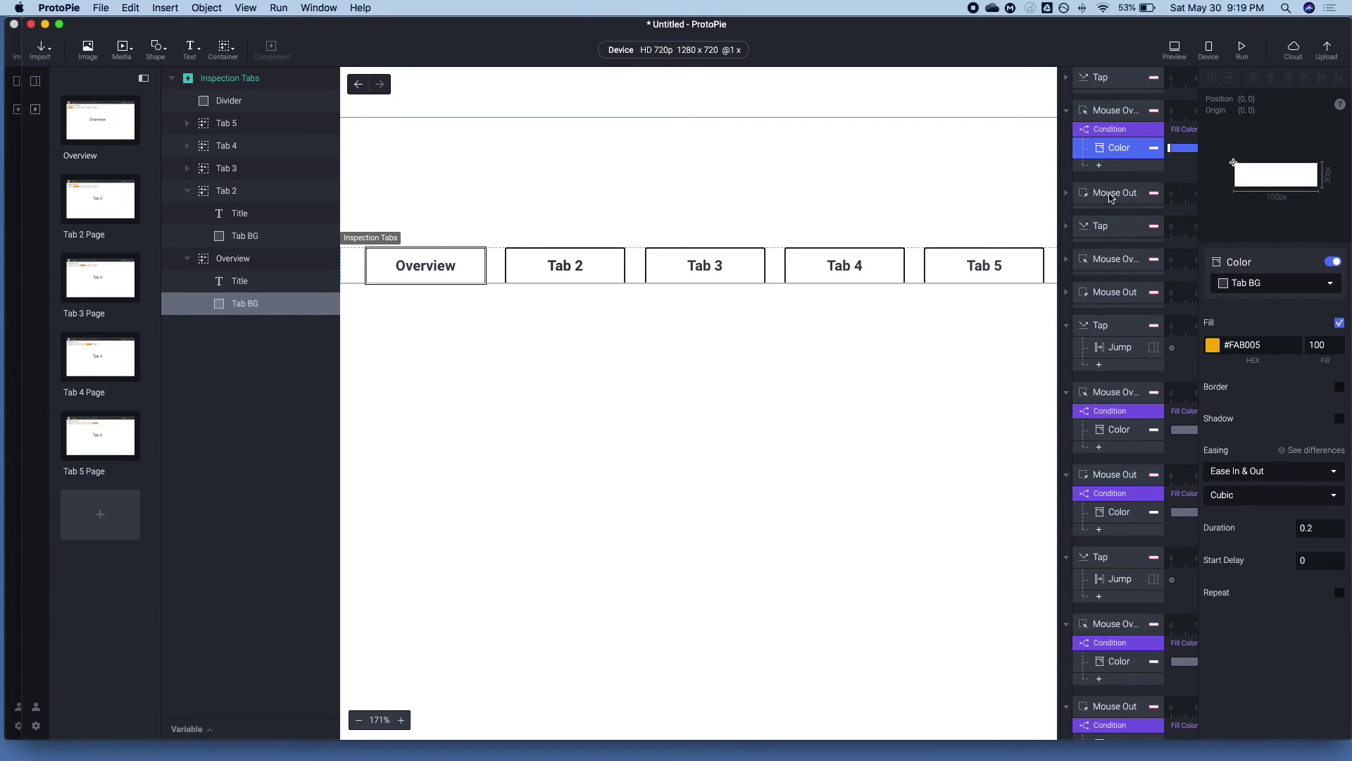
Point the condition in the Overview tab's Mouse Out trigger at Overview's Tab BG layer.
{"action": "left_click", "coordinate": [1066, 193]}
{"action": "left_click", "coordinate": [1120, 212]}
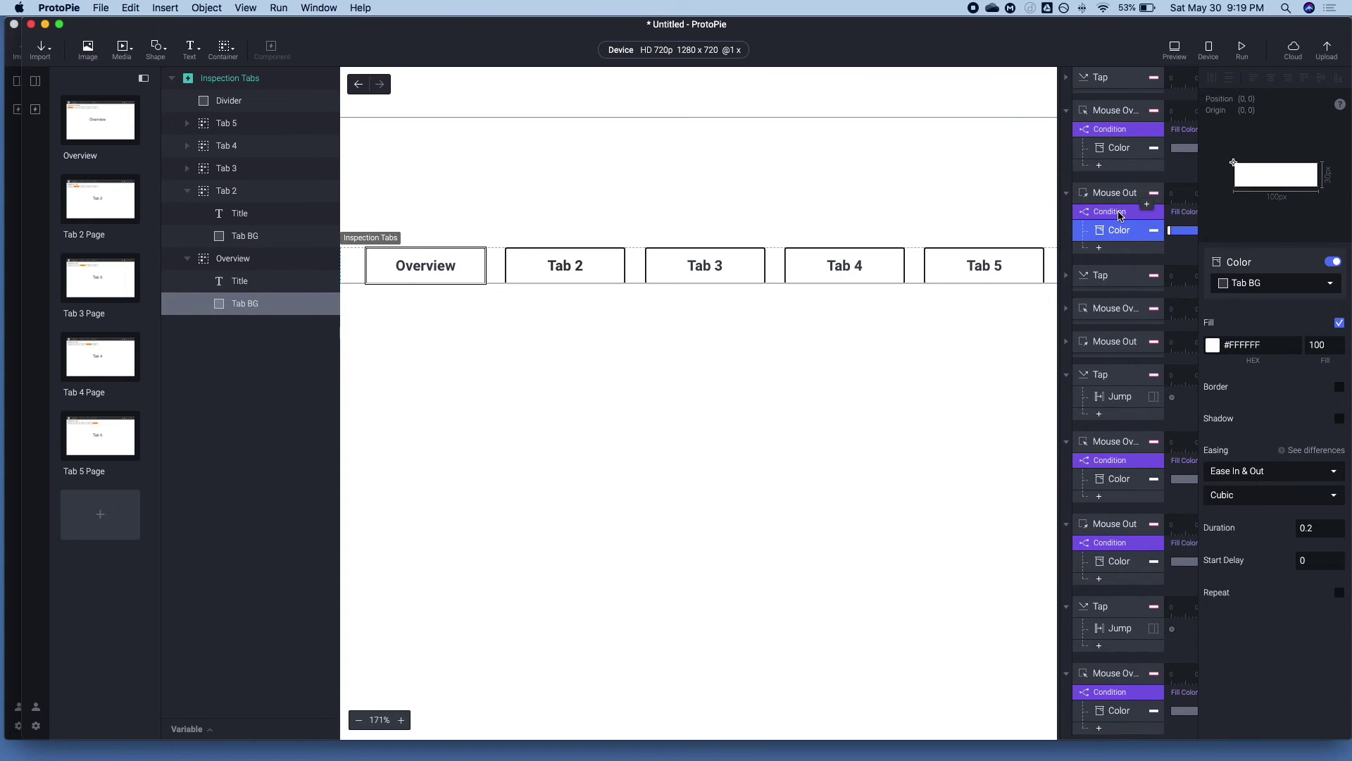
{"action": "left_click", "coordinate": [1246, 353]}
{"action": "scroll", "coordinate": [1279, 451], "scroll_direction": "down", "scroll_amount": 5}
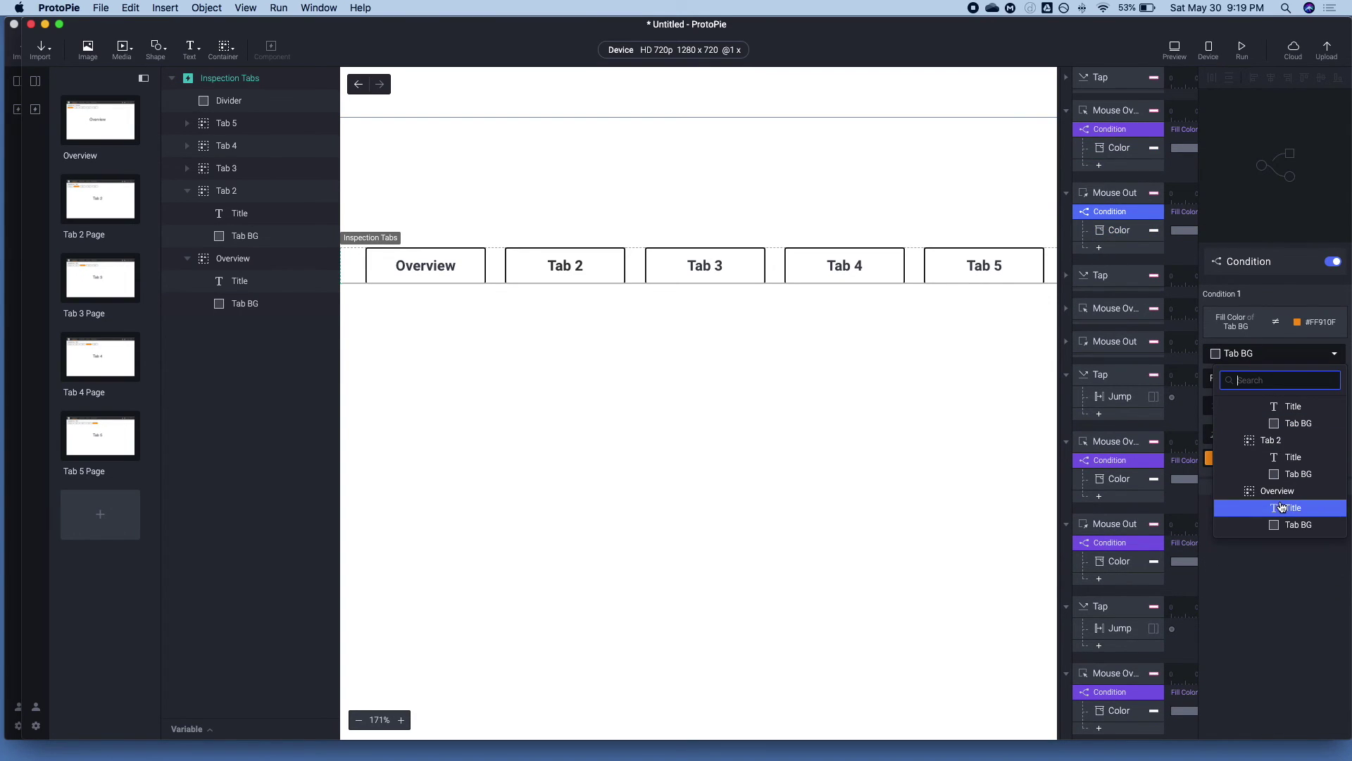
{"action": "left_click", "coordinate": [1282, 526]}
{"action": "left_click", "coordinate": [1124, 231]}
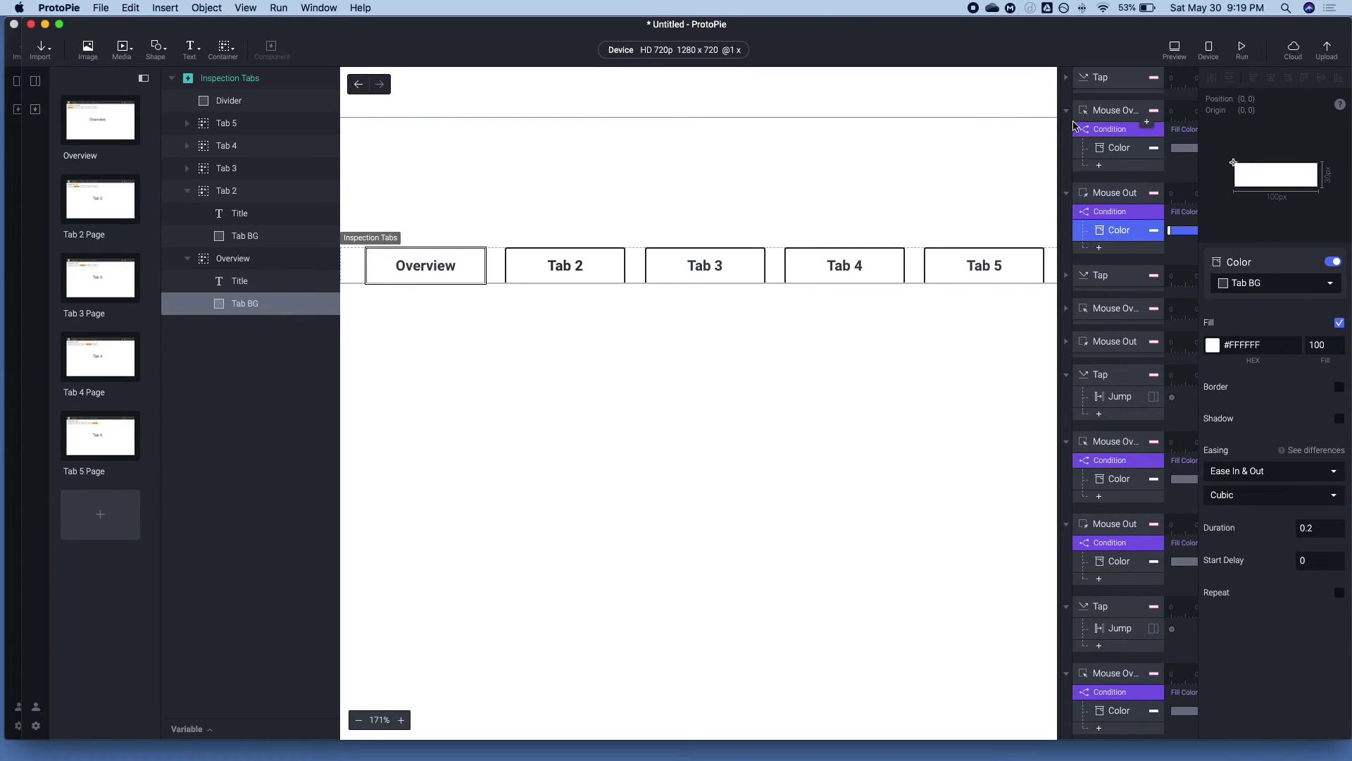
Check the target layers of the Overview, Tab 2 and Tab 3 hover triggers and briefly preview the component.
{"action": "left_click", "coordinate": [1115, 110]}
{"action": "left_click", "coordinate": [1115, 195]}
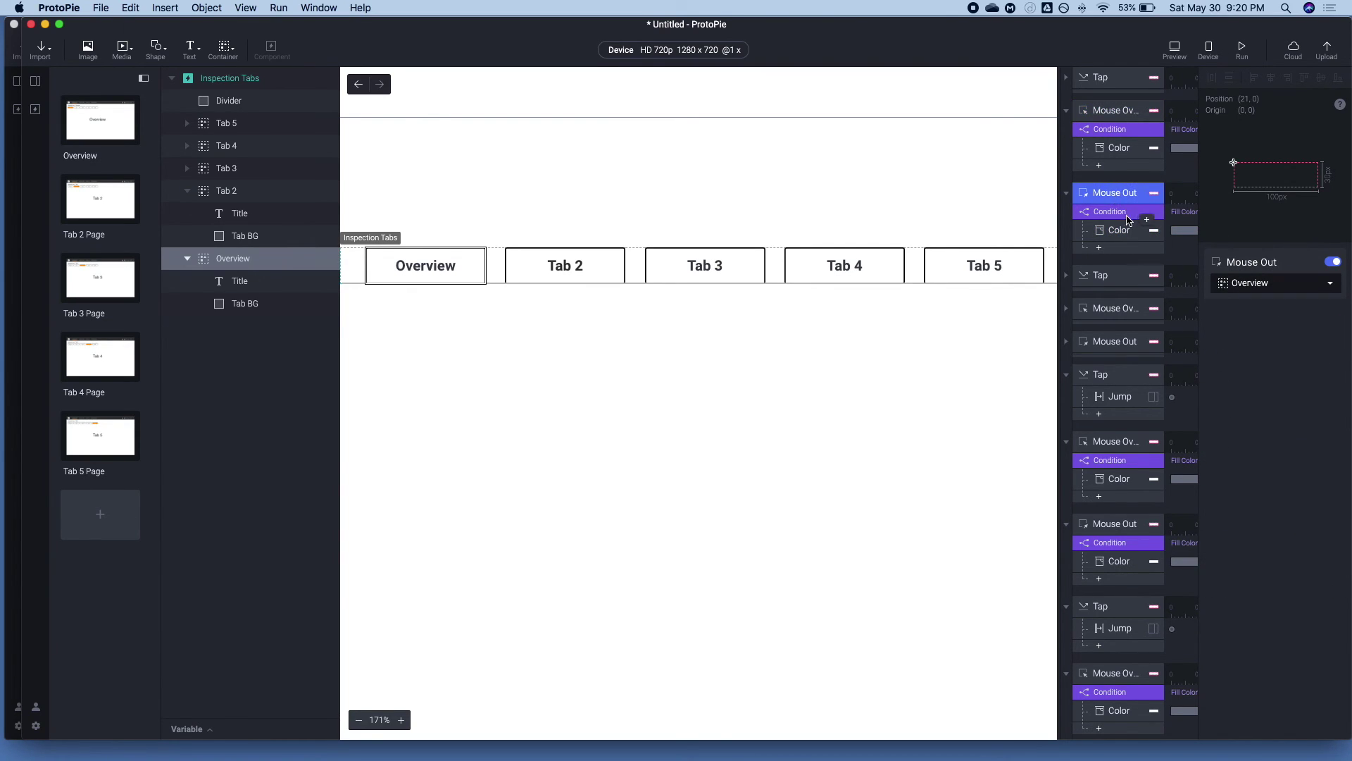
{"action": "left_click", "coordinate": [1110, 310]}
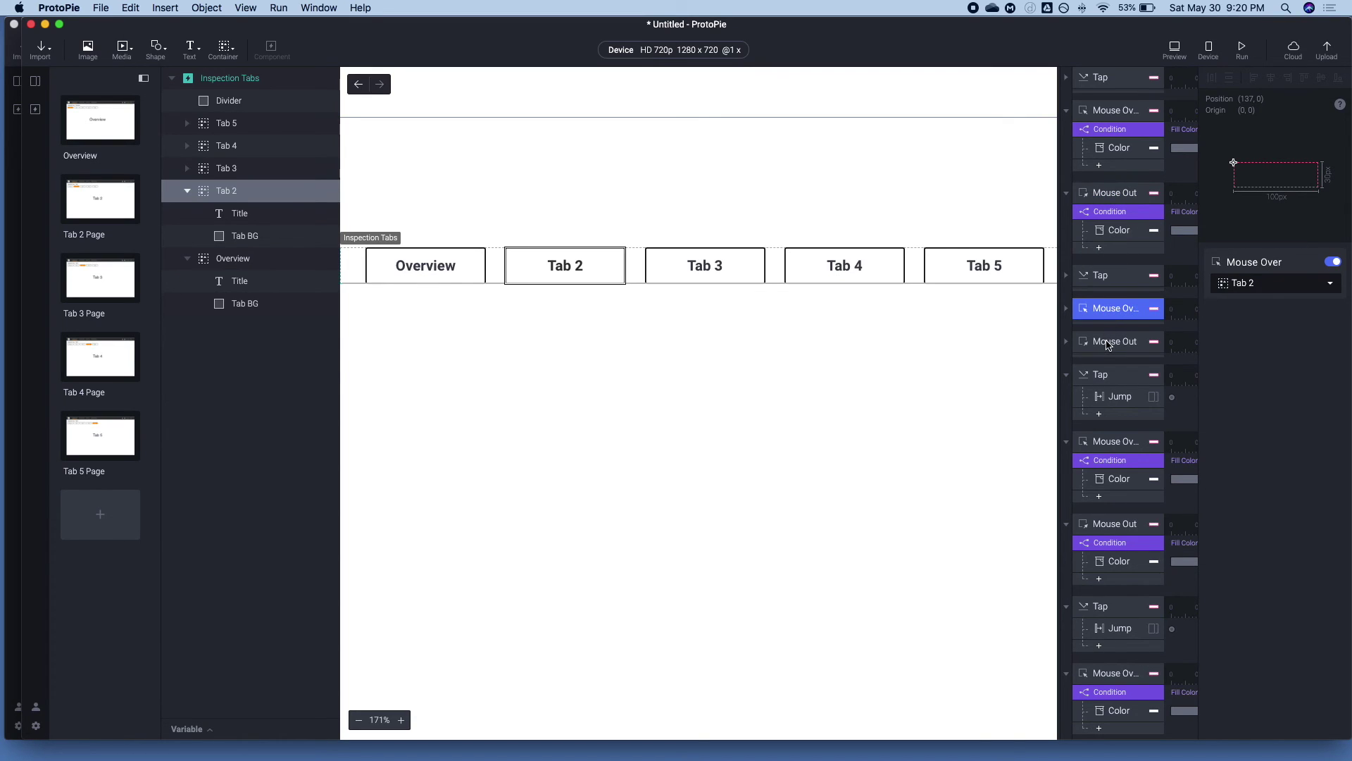
{"action": "left_click", "coordinate": [1108, 344]}
{"action": "left_click", "coordinate": [1100, 444]}
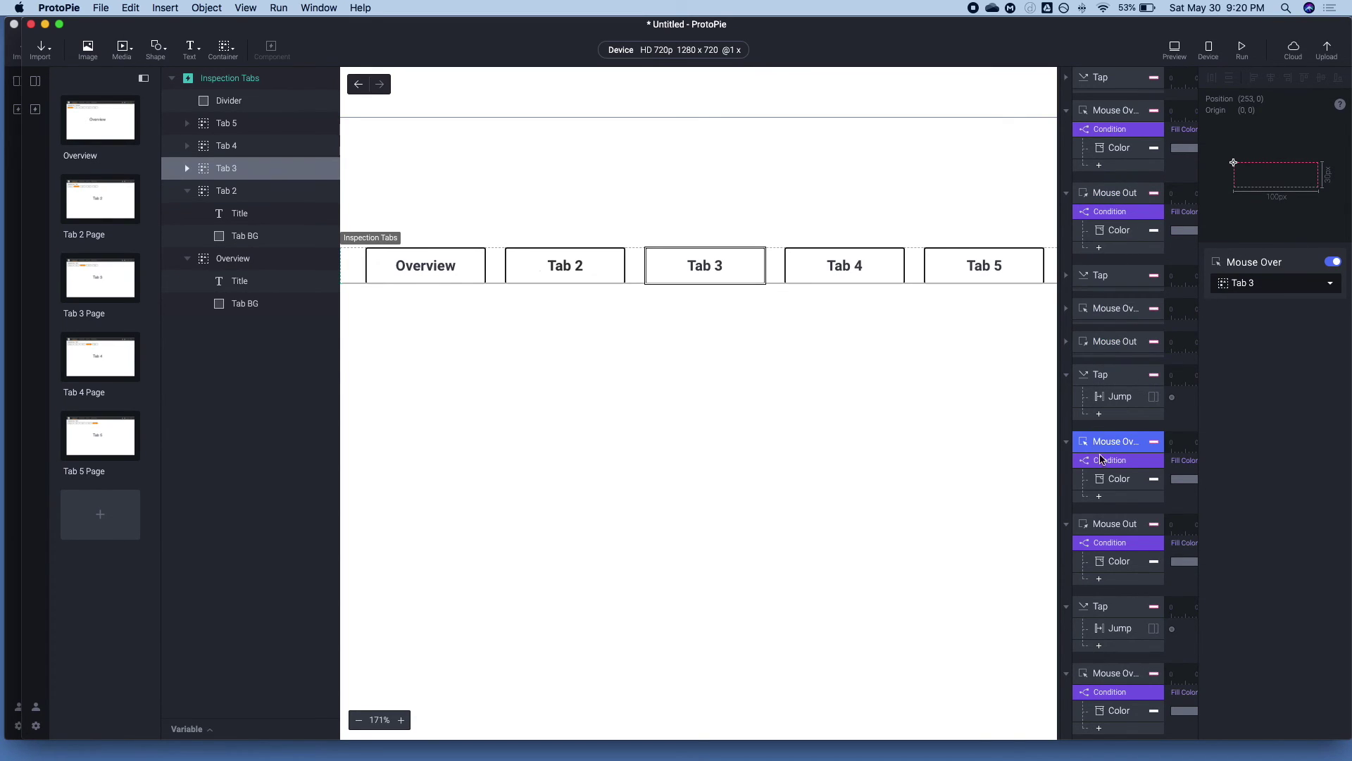
{"action": "left_click", "coordinate": [1129, 529]}
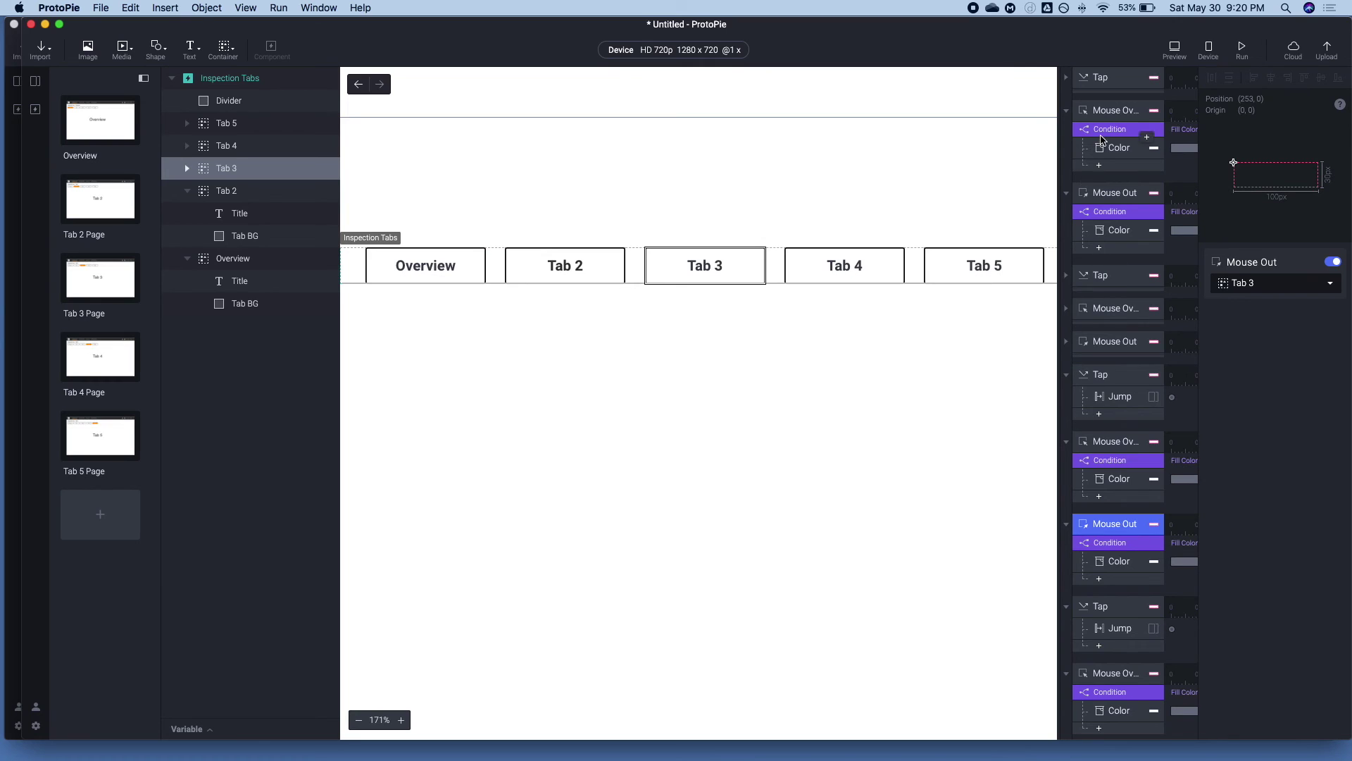
{"action": "left_click", "coordinate": [1173, 50]}
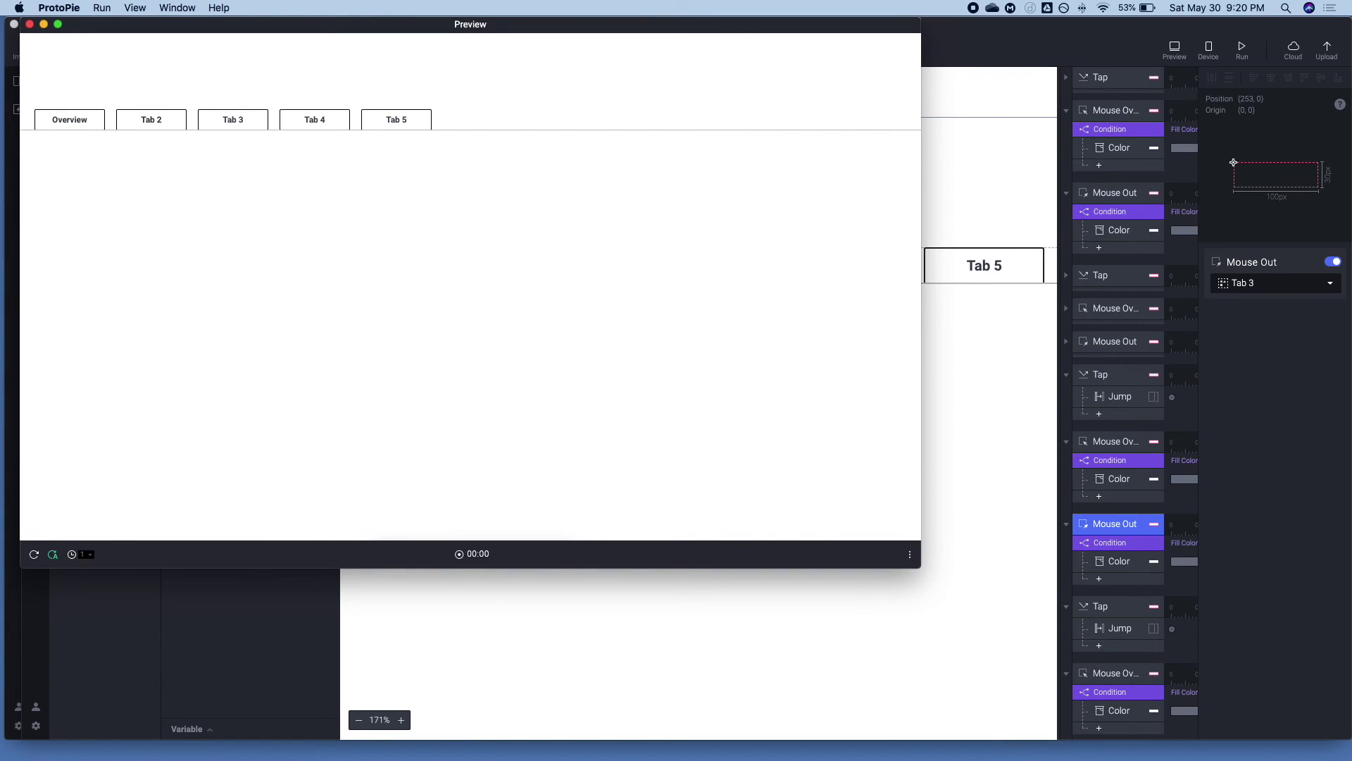
{"action": "left_click", "coordinate": [29, 24]}
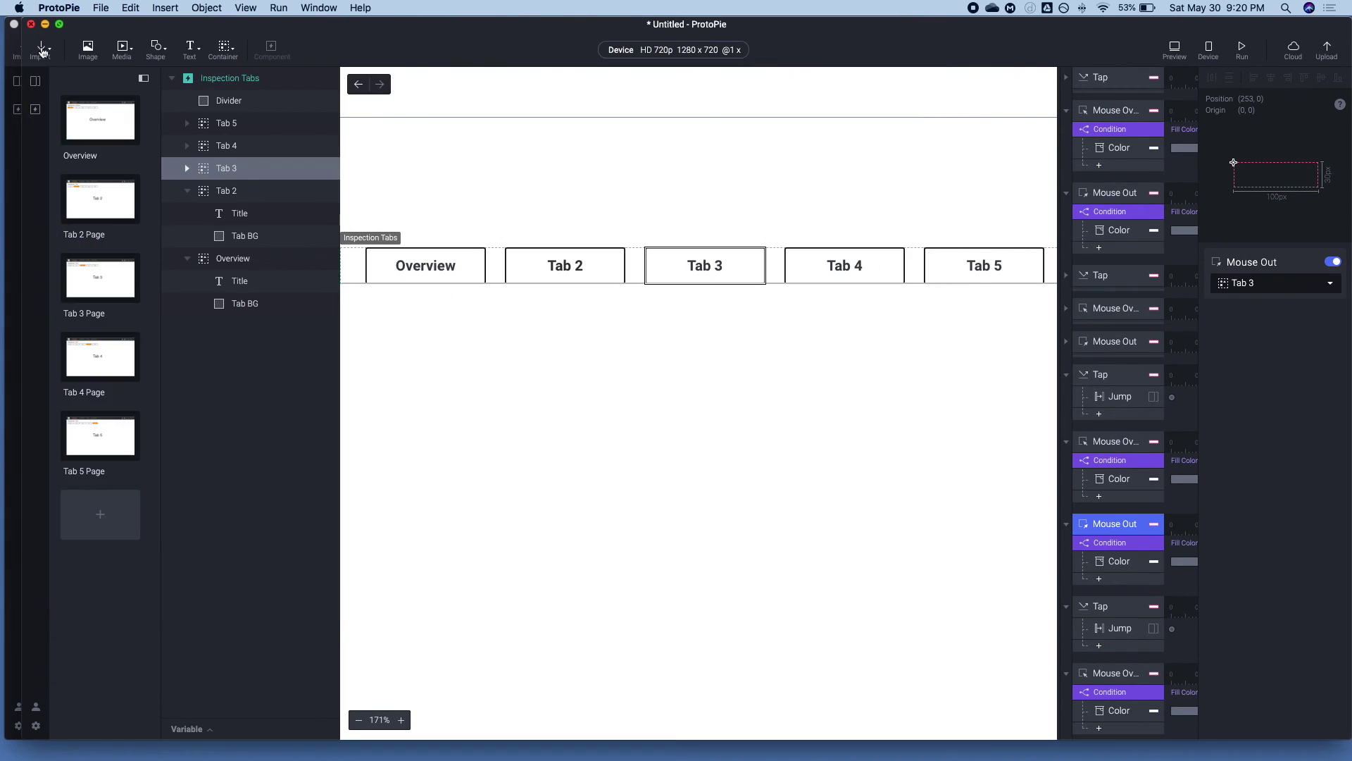
Preview the Overview scene and test jumping through Tab 2, Tab 3 and Tab 4 and back to Overview.
{"action": "left_click", "coordinate": [90, 143]}
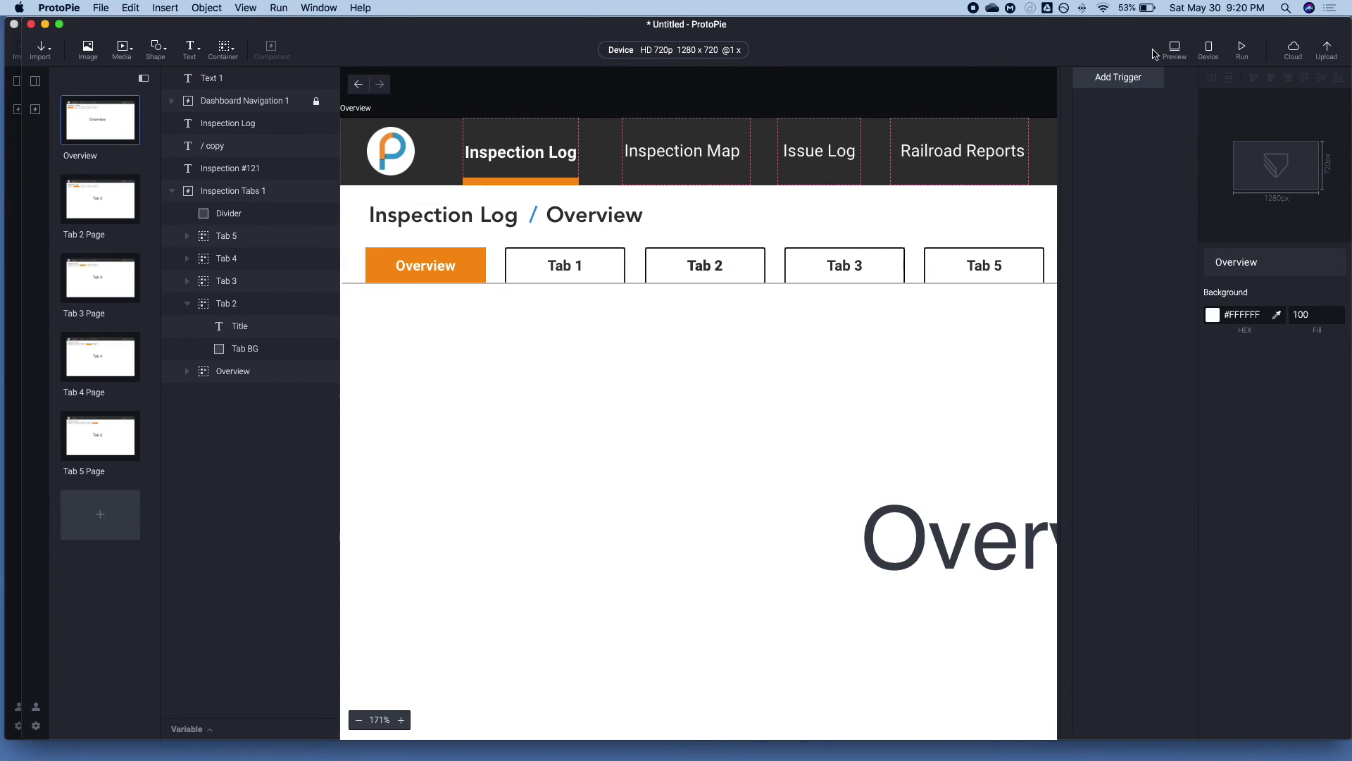
{"action": "left_click", "coordinate": [1174, 51]}
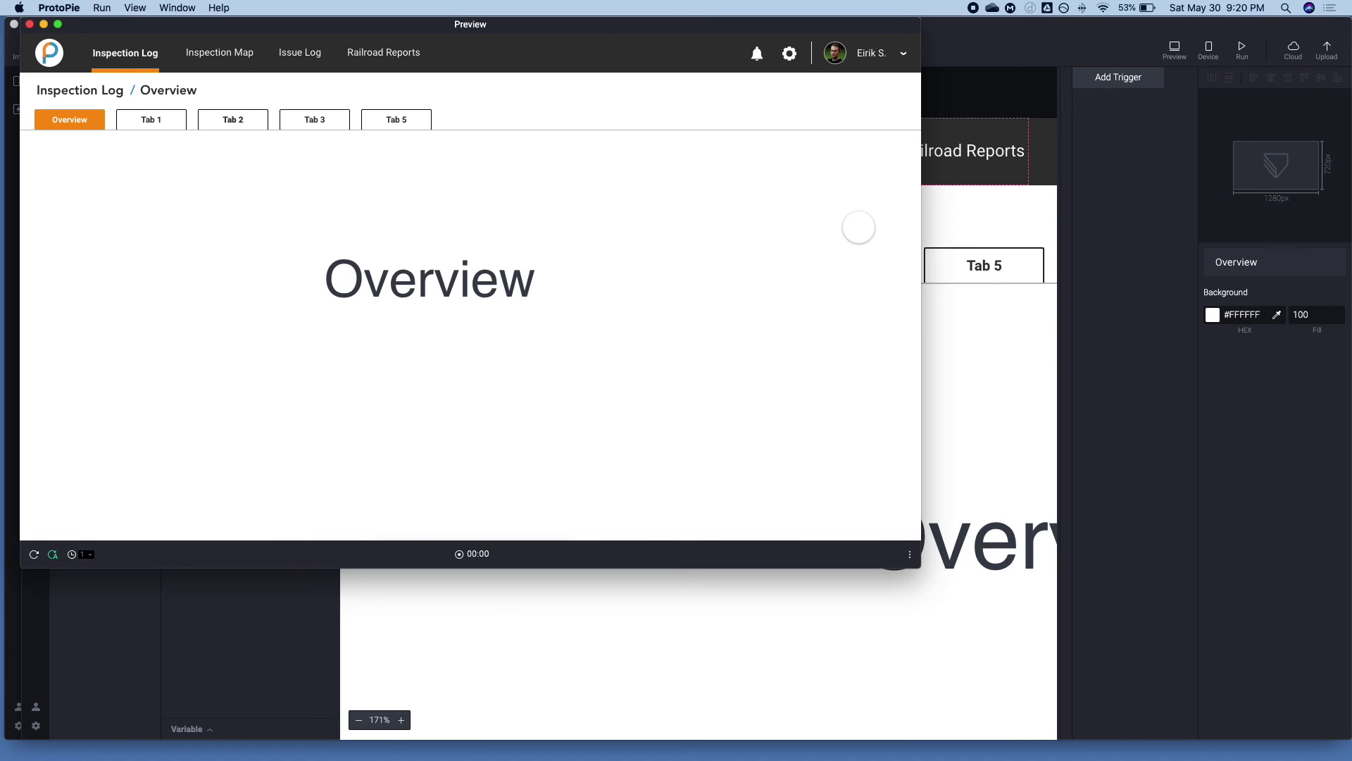
{"action": "left_click", "coordinate": [151, 119]}
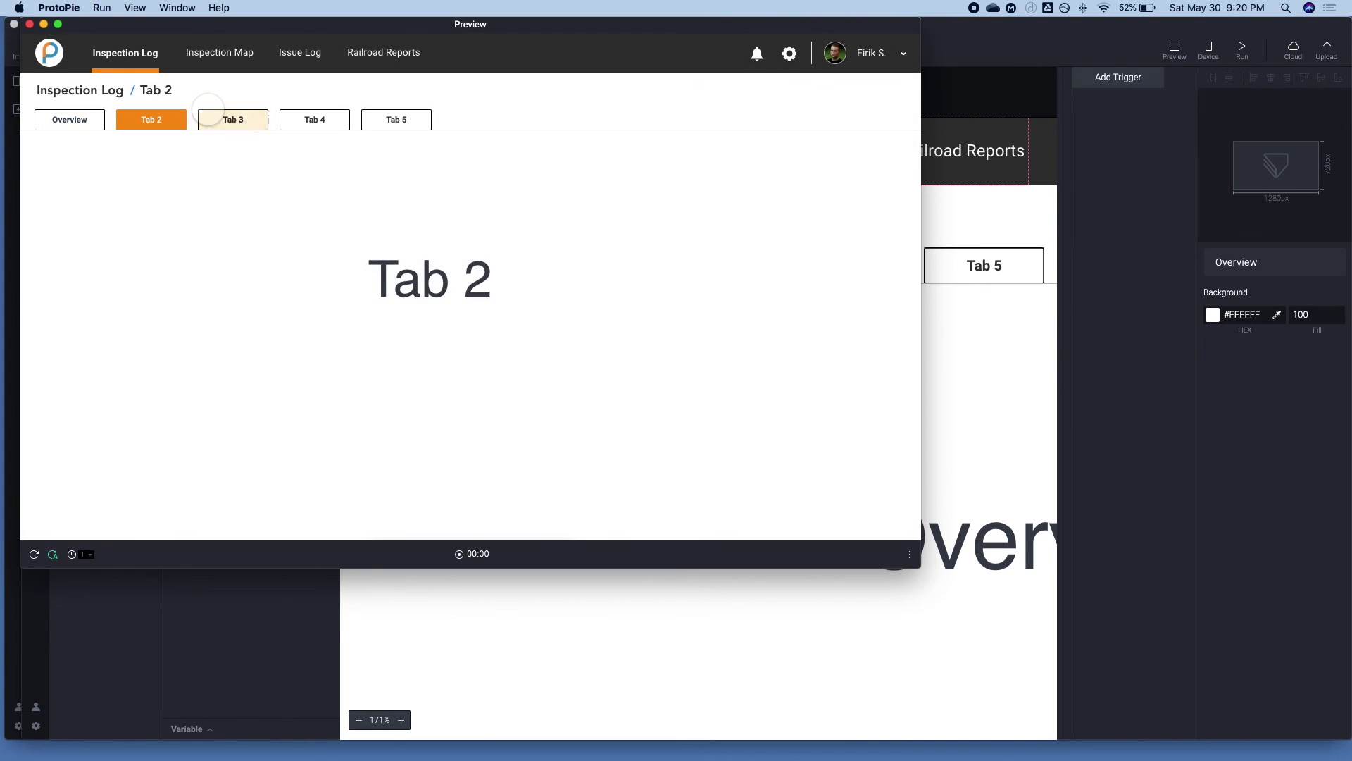
{"action": "left_click", "coordinate": [232, 119]}
{"action": "left_click", "coordinate": [314, 119]}
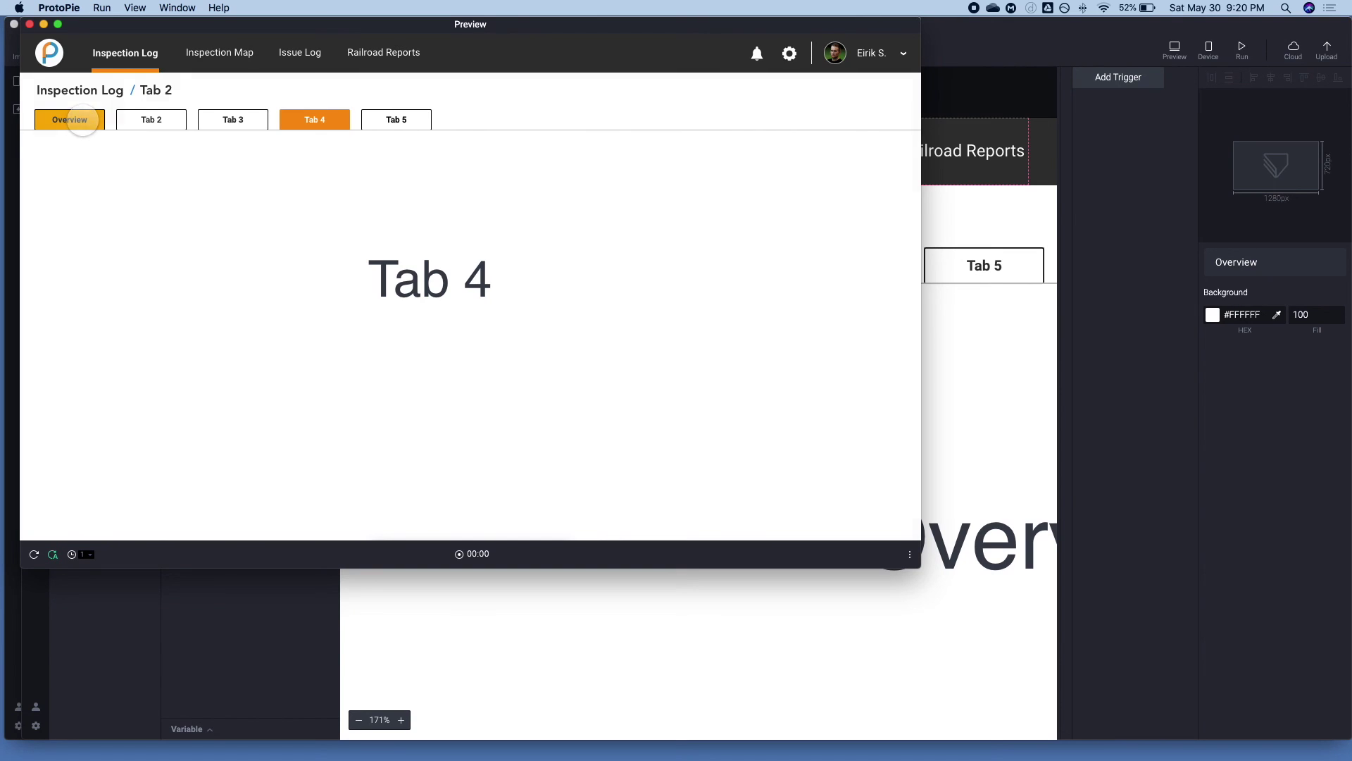
{"action": "left_click", "coordinate": [77, 121]}
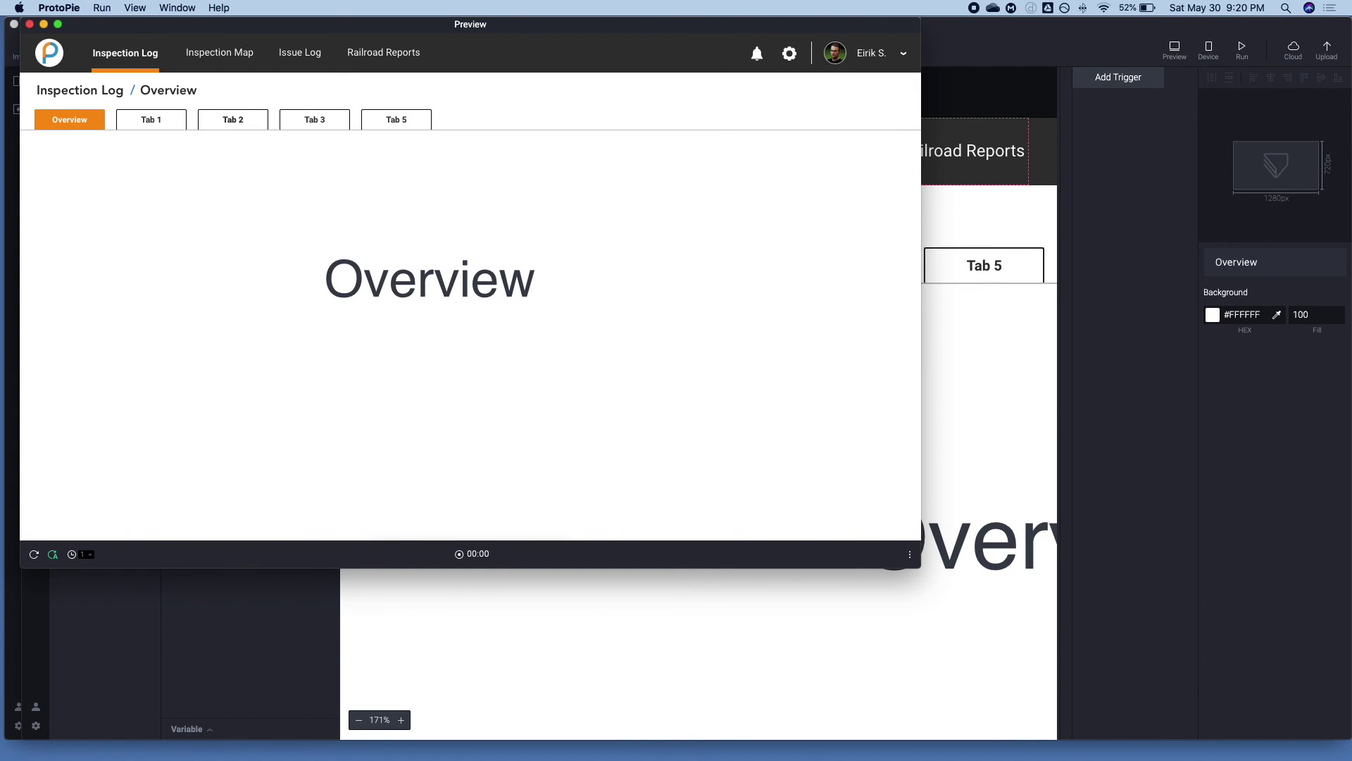